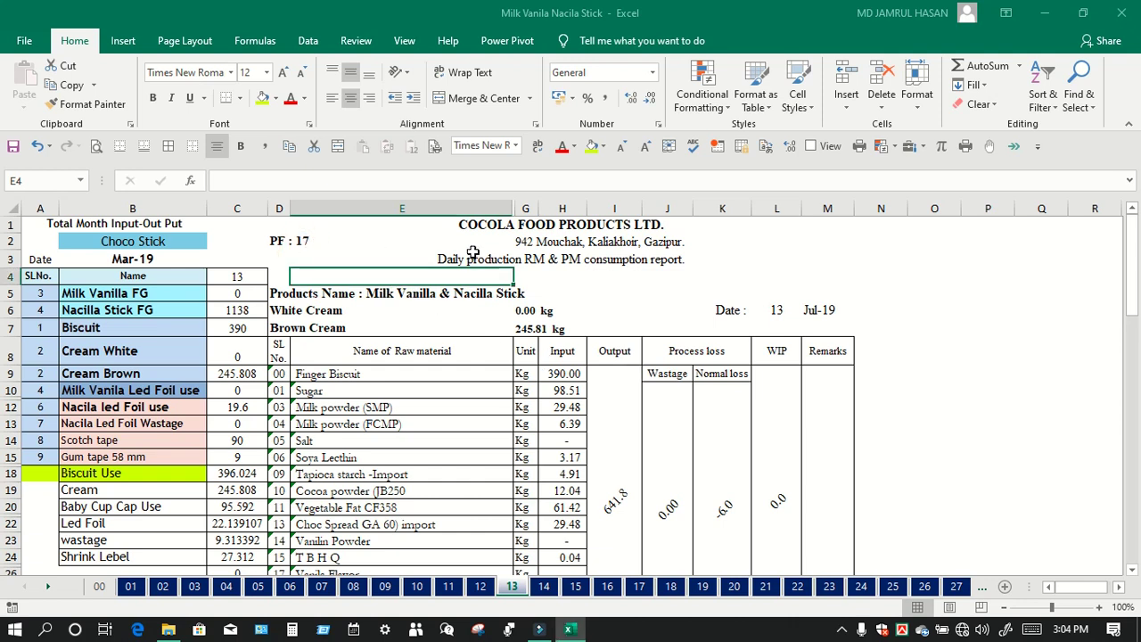
Step: Select report columns D through M on sheet 13, then scroll down to the report's bottom
click(656, 257)
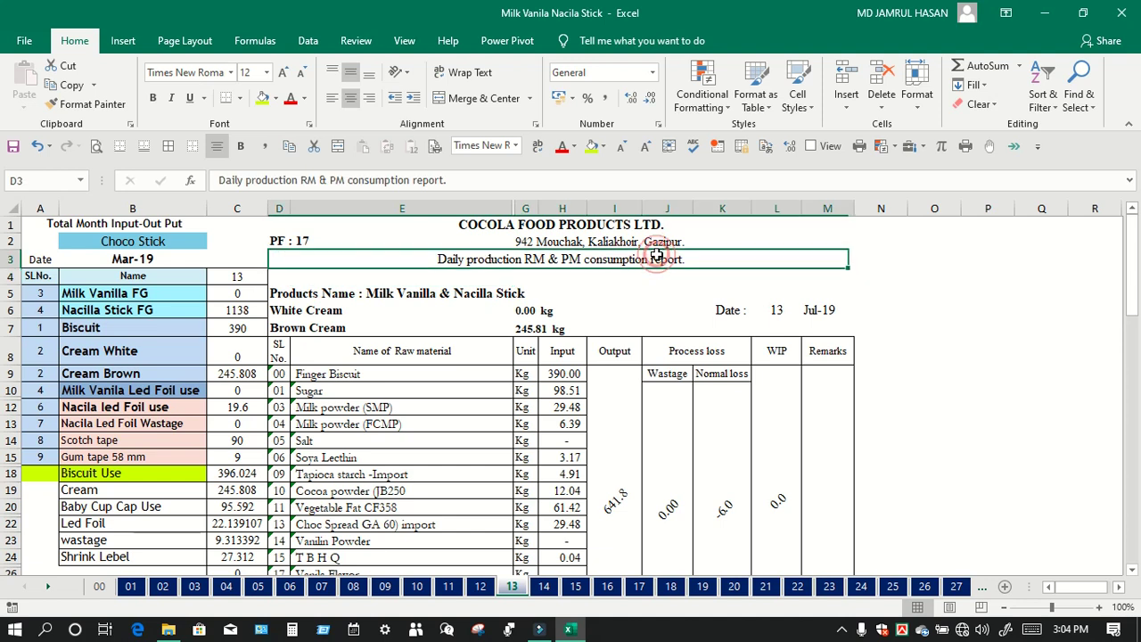
click(357, 235)
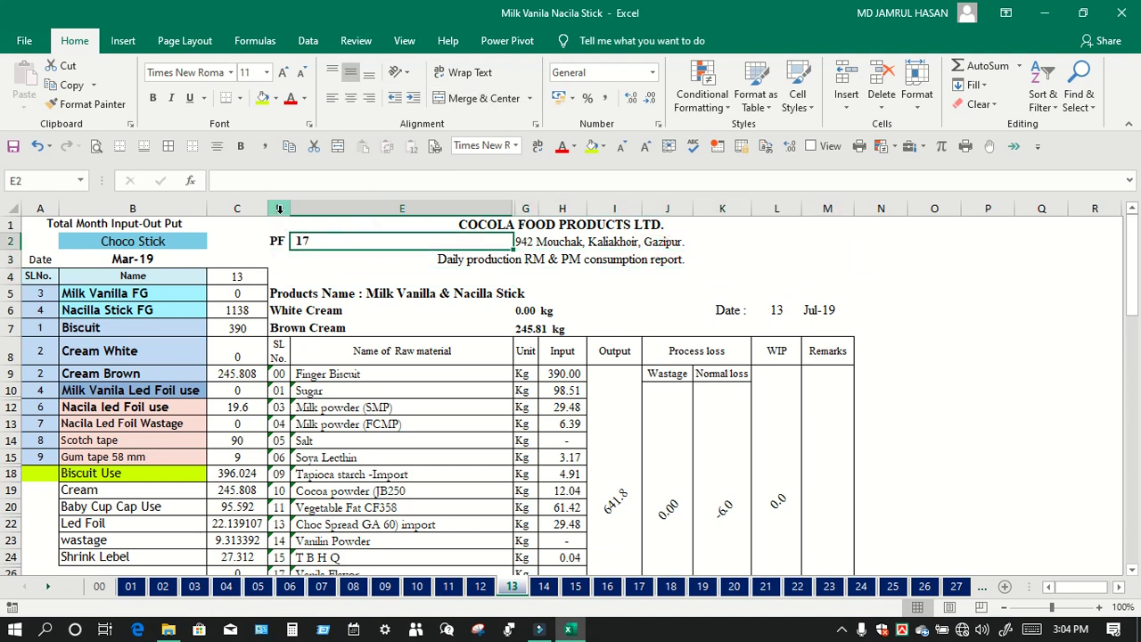
drag(279, 209, 848, 208)
scroll(590, 353, down, 8)
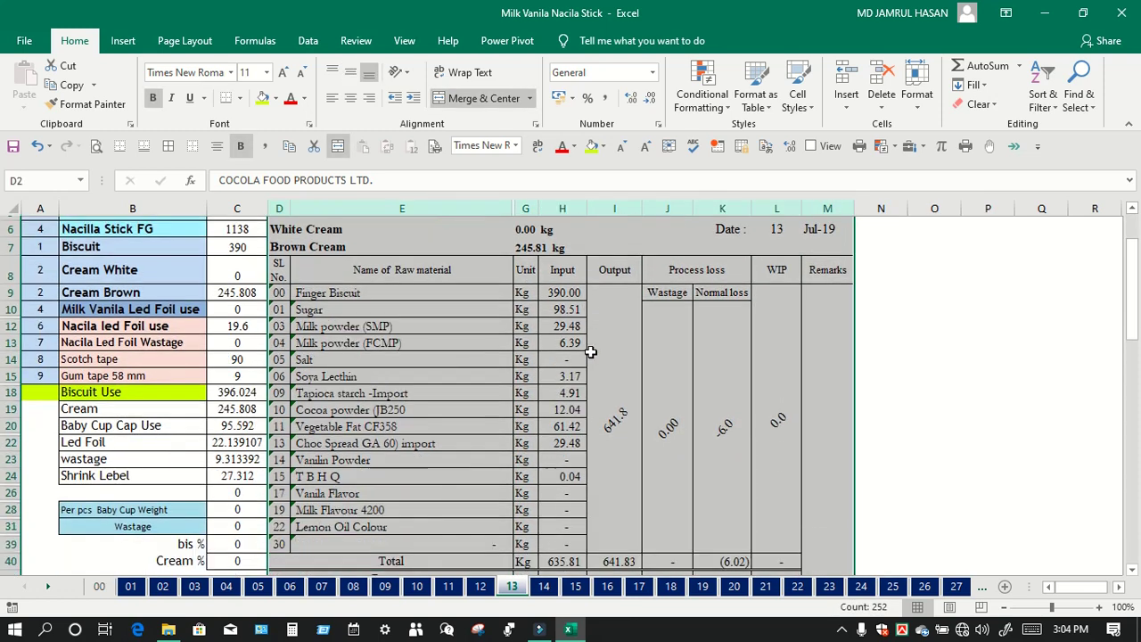
scroll(590, 352, down, 6)
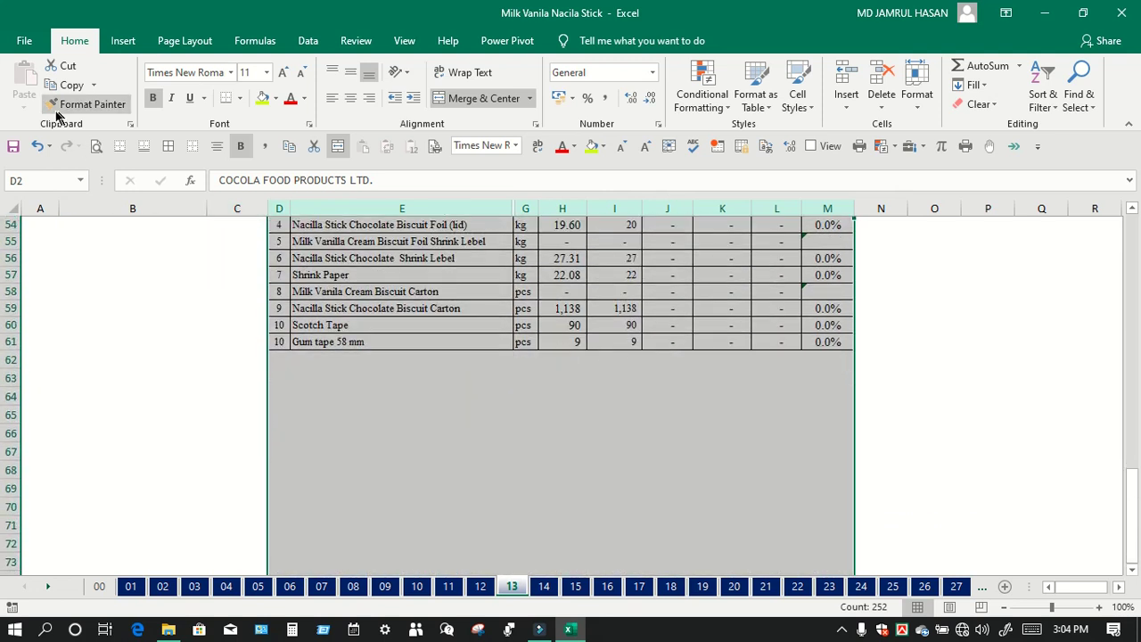
click(100, 149)
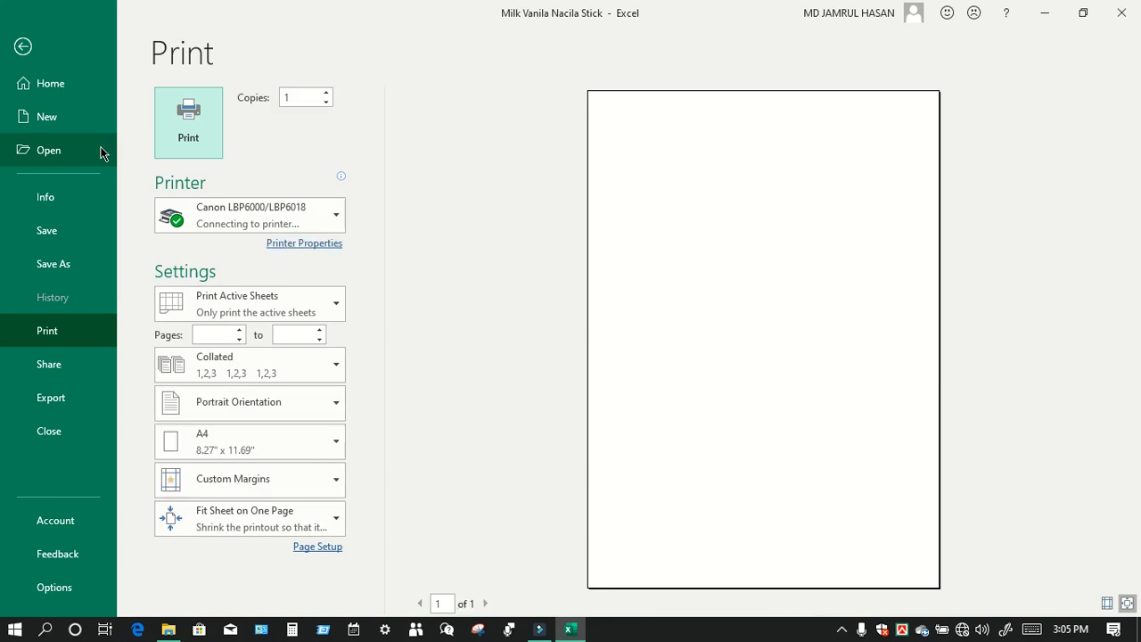
click(254, 306)
click(252, 409)
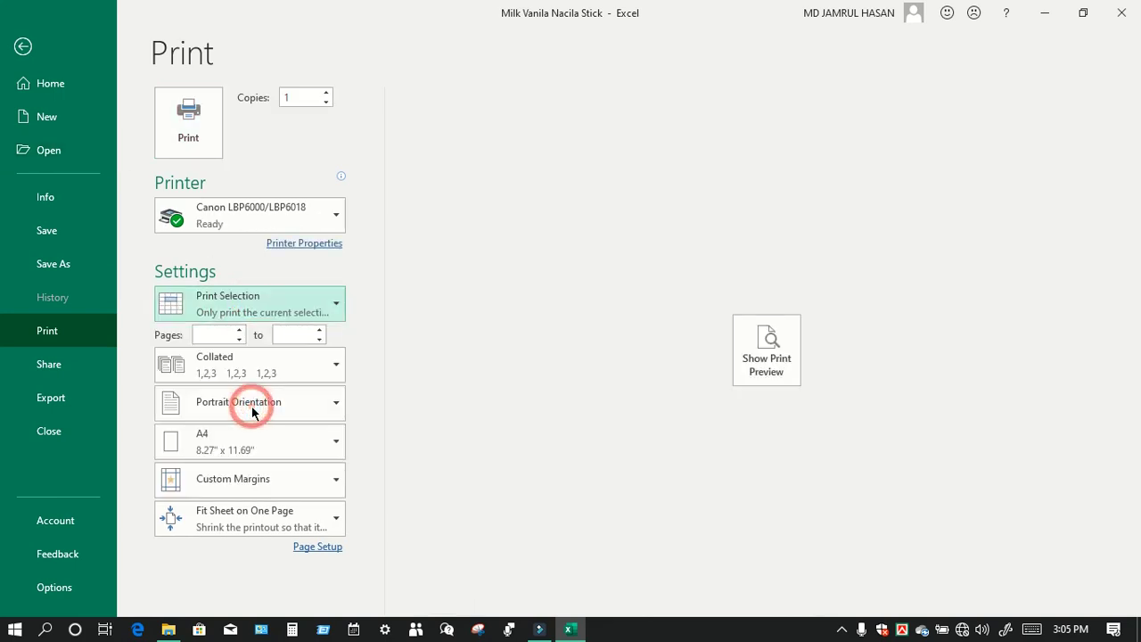
click(782, 358)
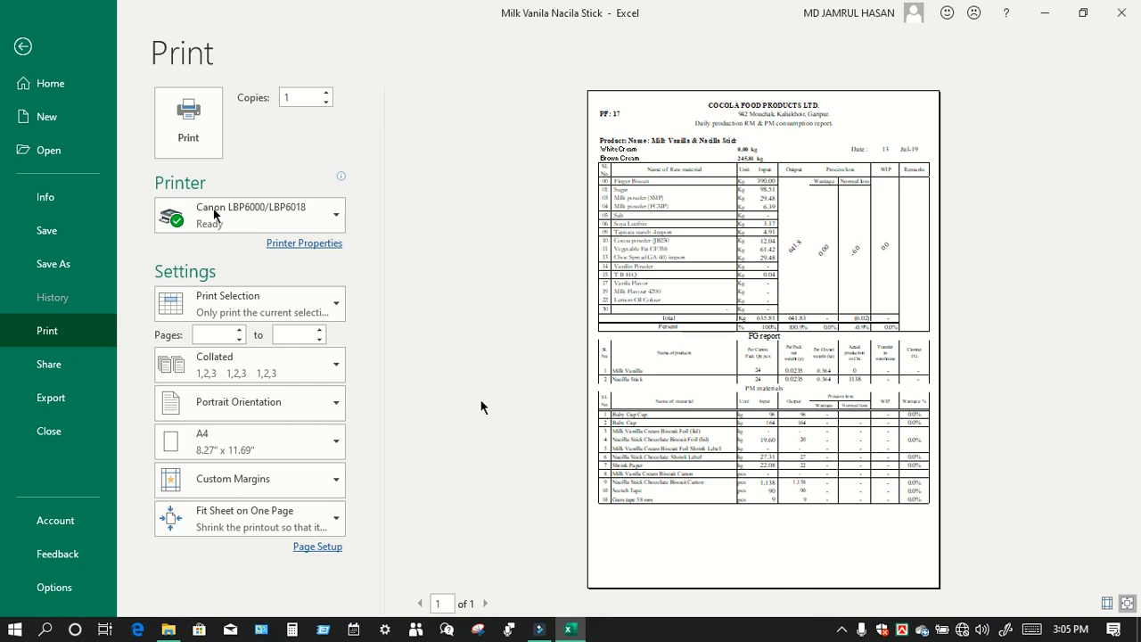
click(23, 46)
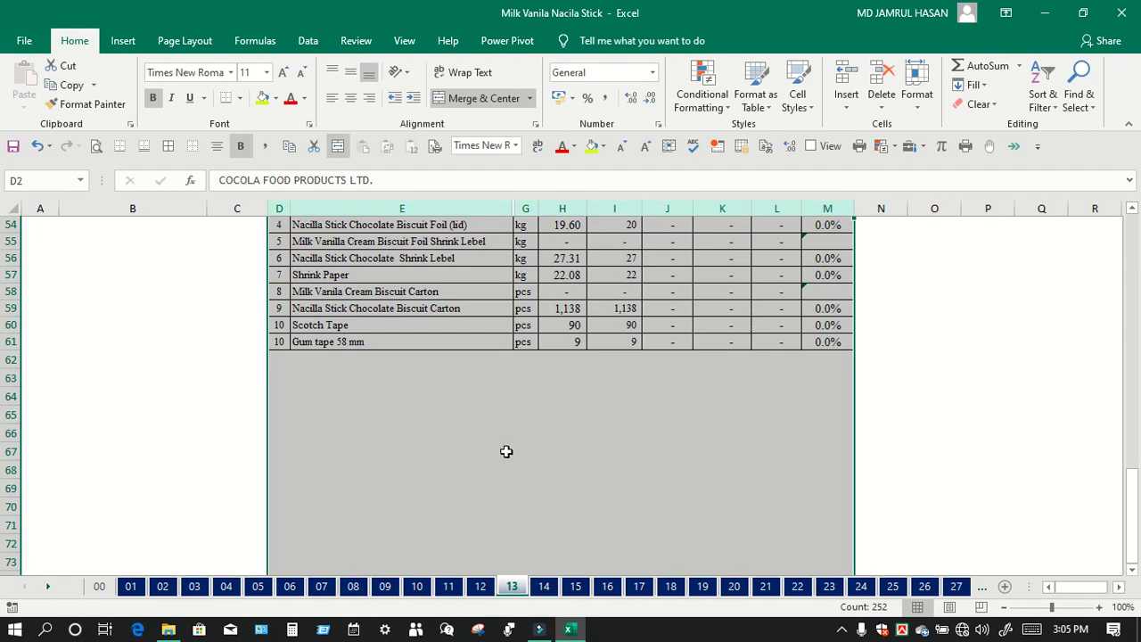
Step: Merge and centre D67:M67 and enter 'Prepared by PM/ Incharge PPIC Factory Manager'
click(382, 451)
scroll(326, 366, down, 3)
scroll(315, 365, up, 1)
drag(278, 349, 834, 348)
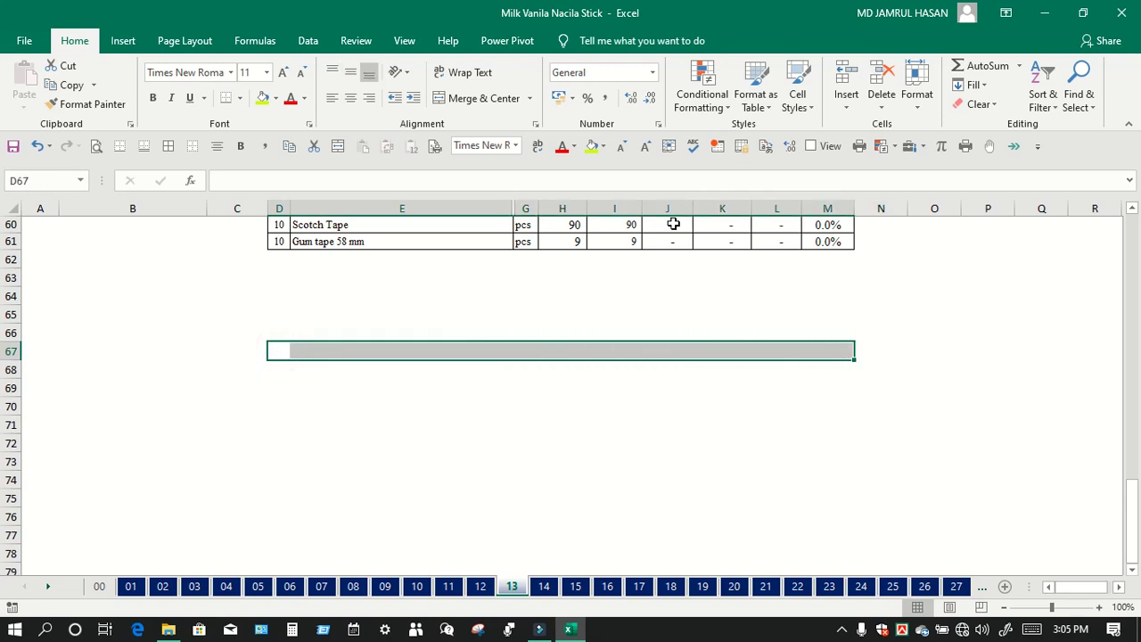
click(481, 97)
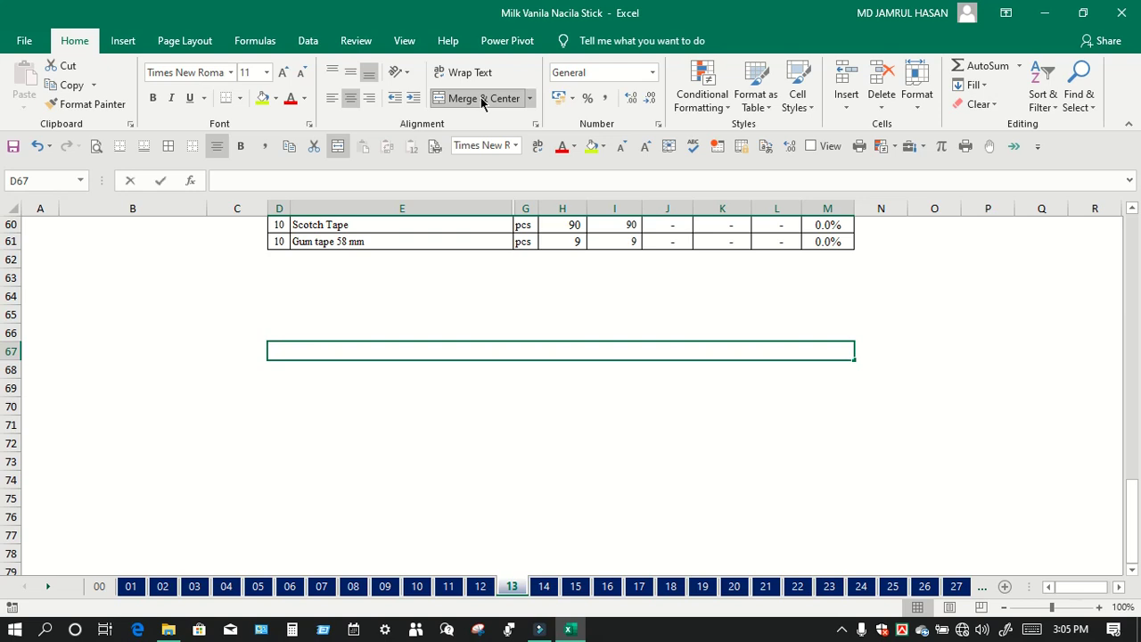
text(Prepare)
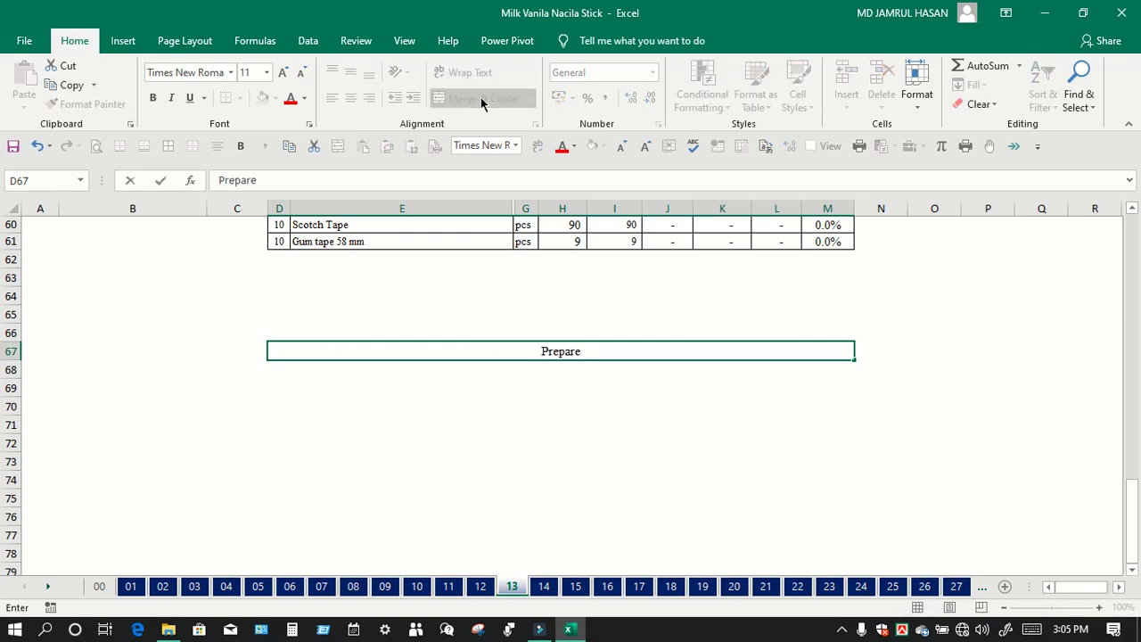
text(d by        PM/ I)
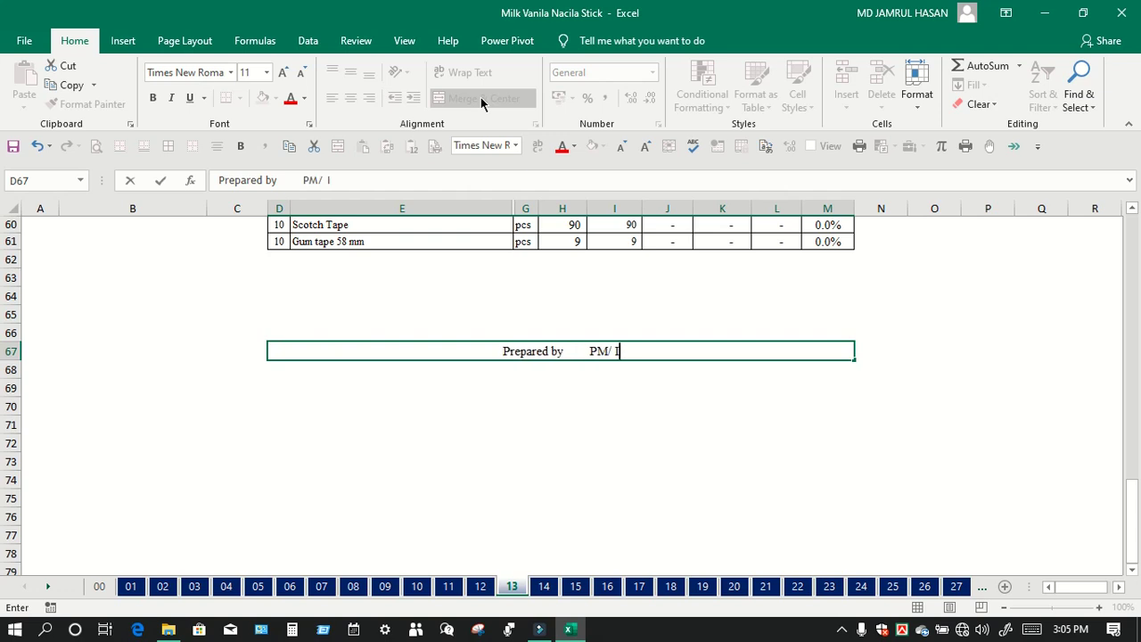
text(ncharge)
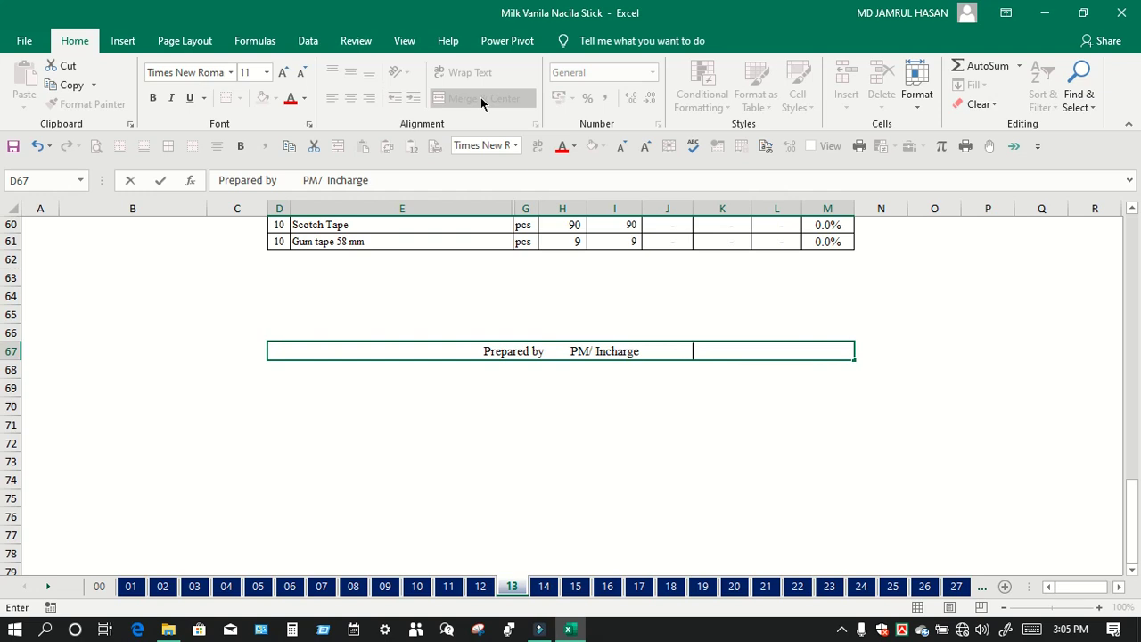
text(PPIC)
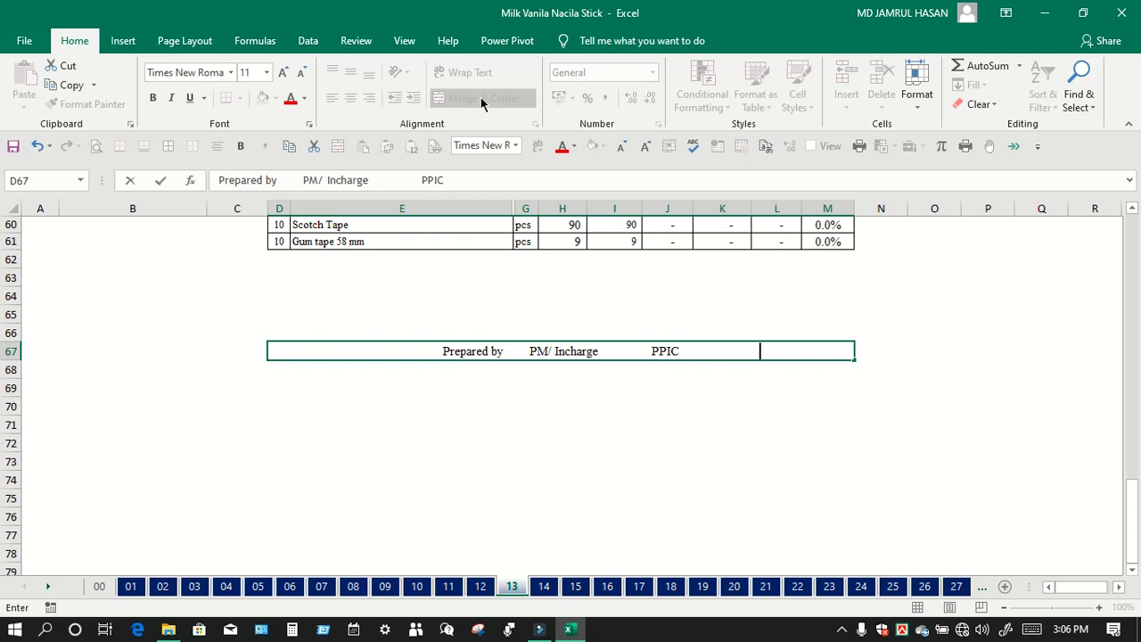
text(                        Factory M)
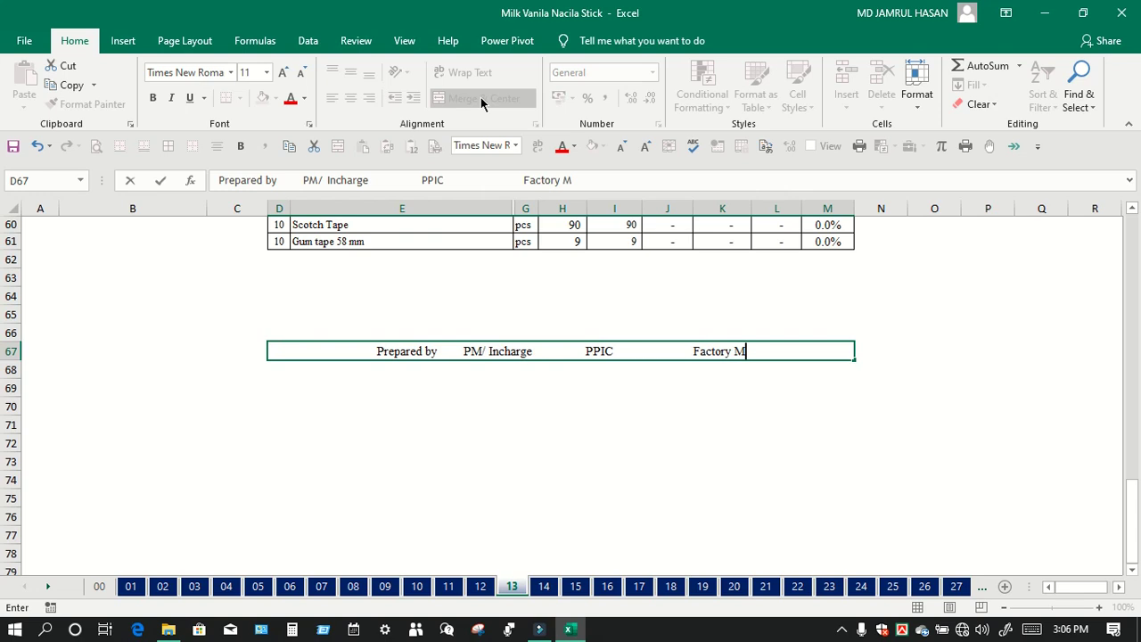
text(anager)
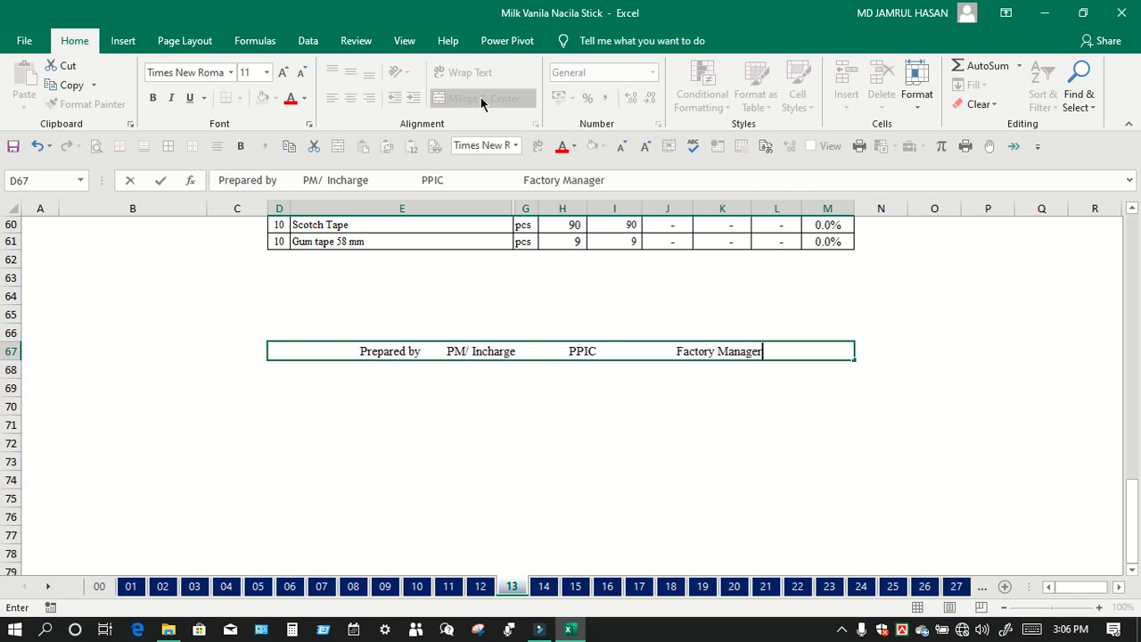
click(547, 423)
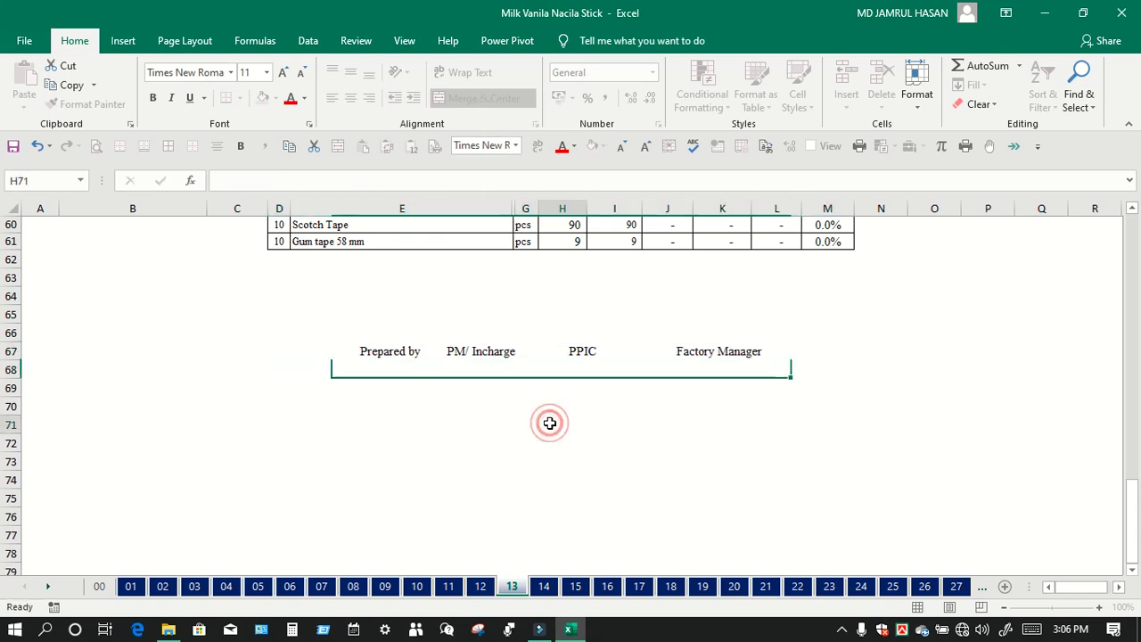
click(546, 357)
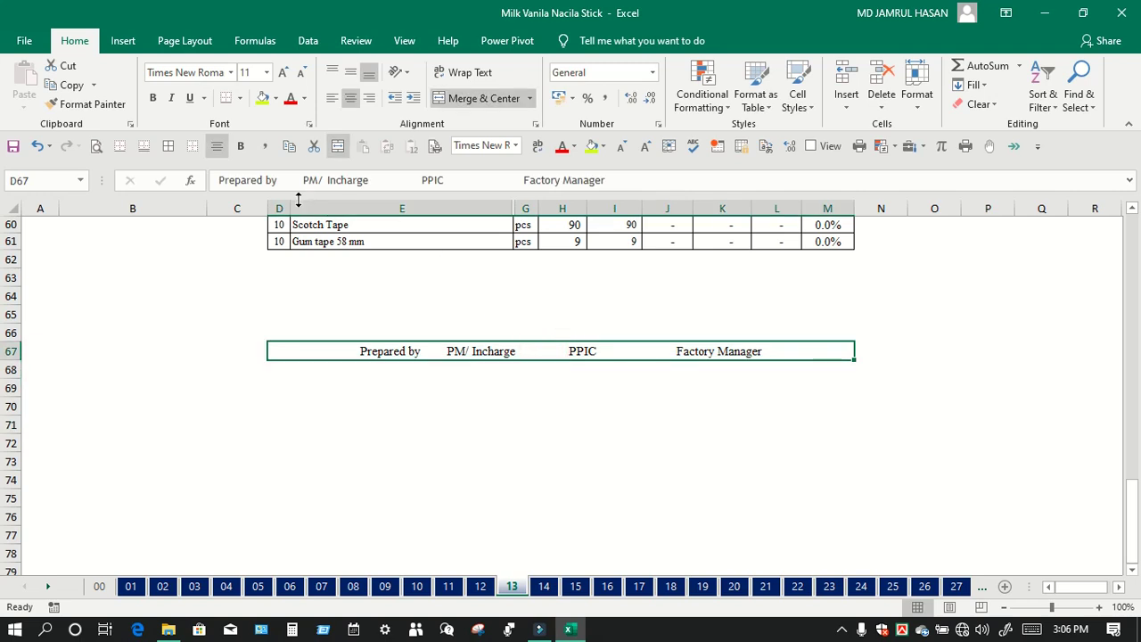
Step: Print the columns D–M selection as one page on the Canon LBP6000/LBP6018
drag(281, 204, 845, 227)
click(96, 146)
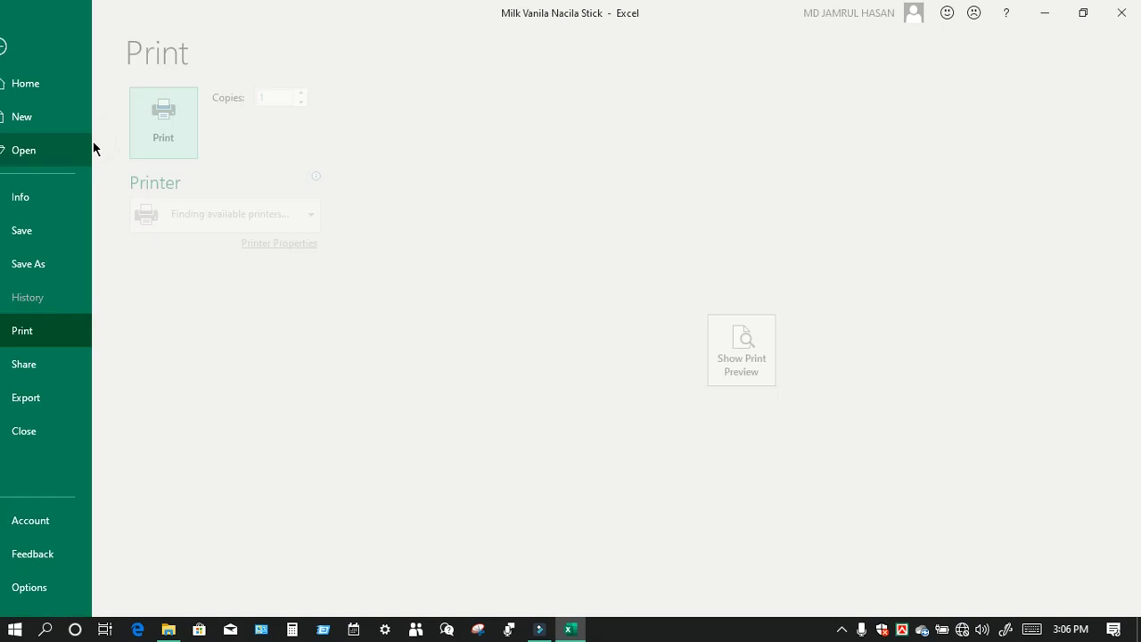
click(734, 359)
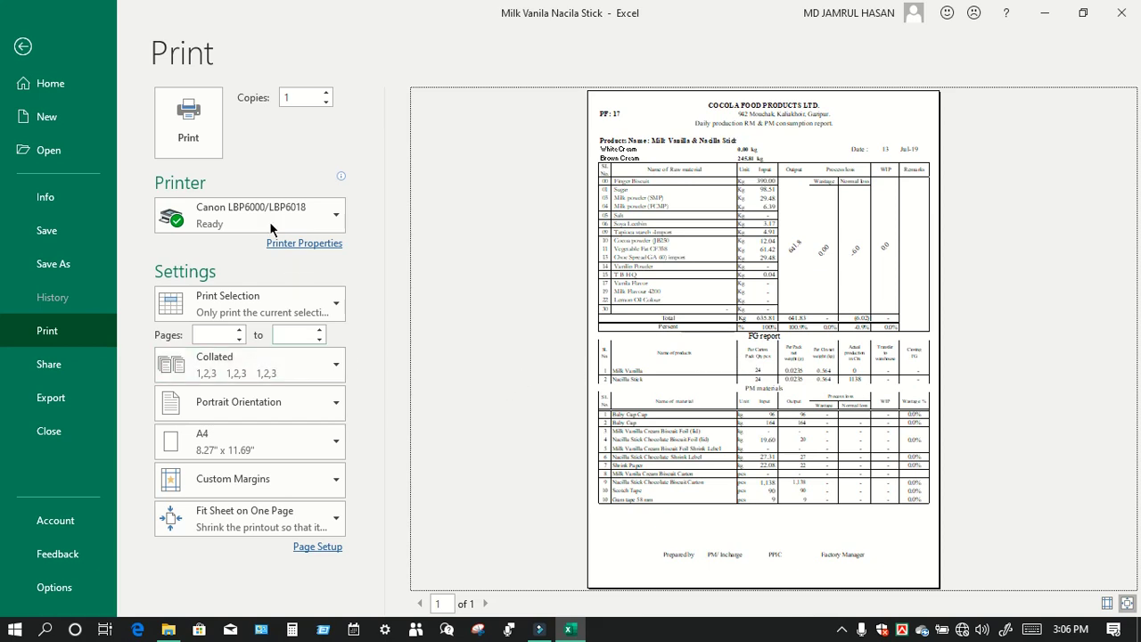
click(188, 124)
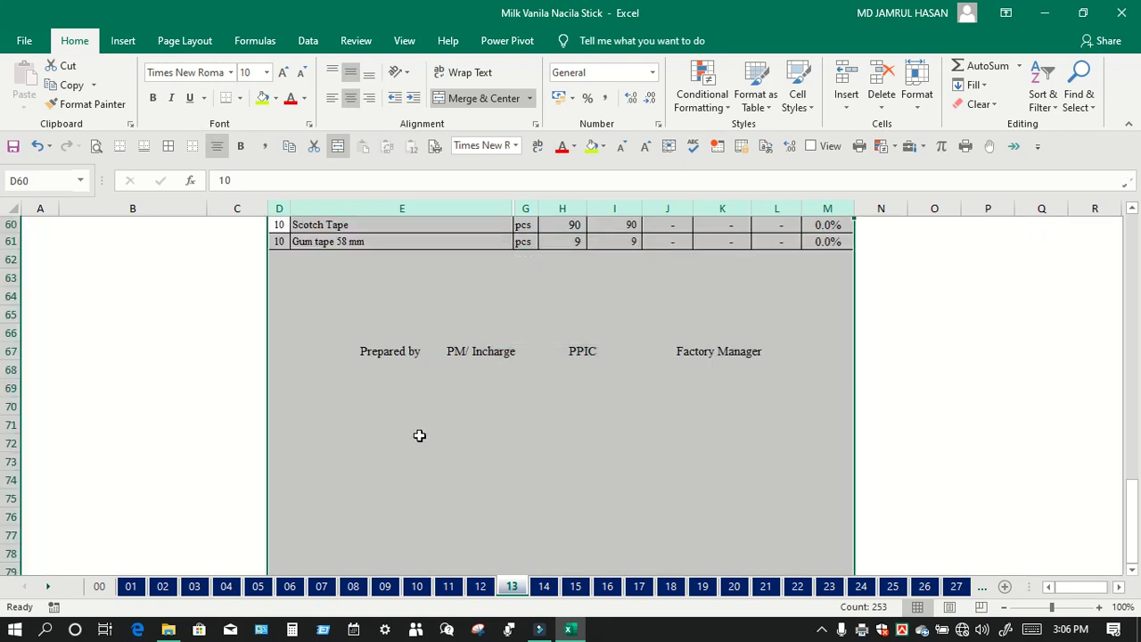
Step: Copy rows 55–61 of the PM materials table
click(434, 350)
scroll(402, 305, up, 2)
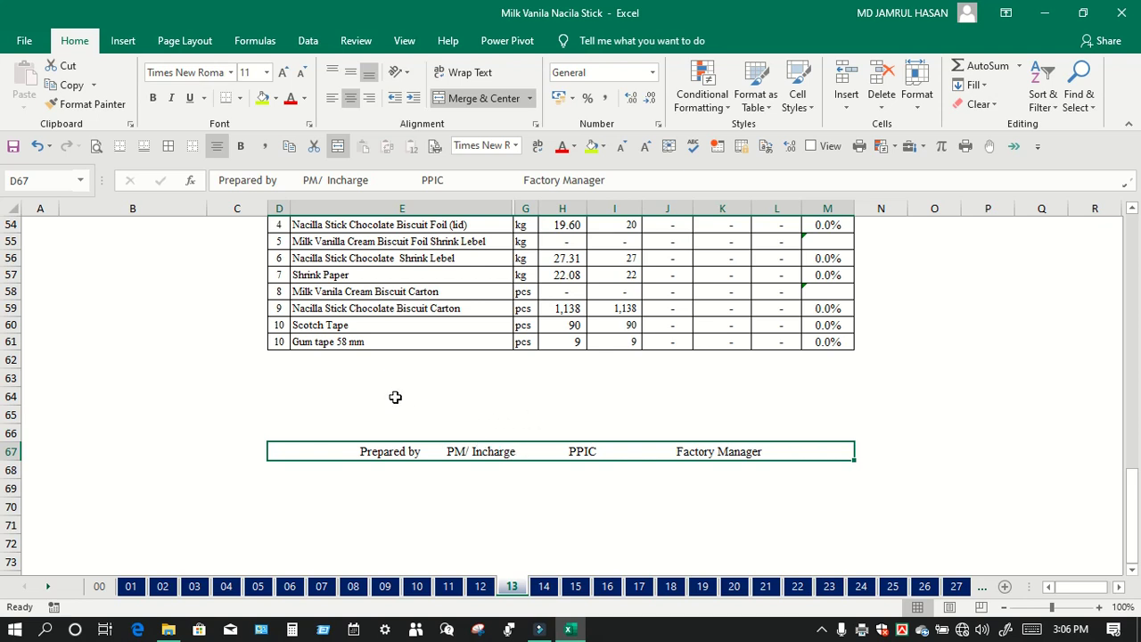
scroll(395, 396, up, 2)
click(593, 375)
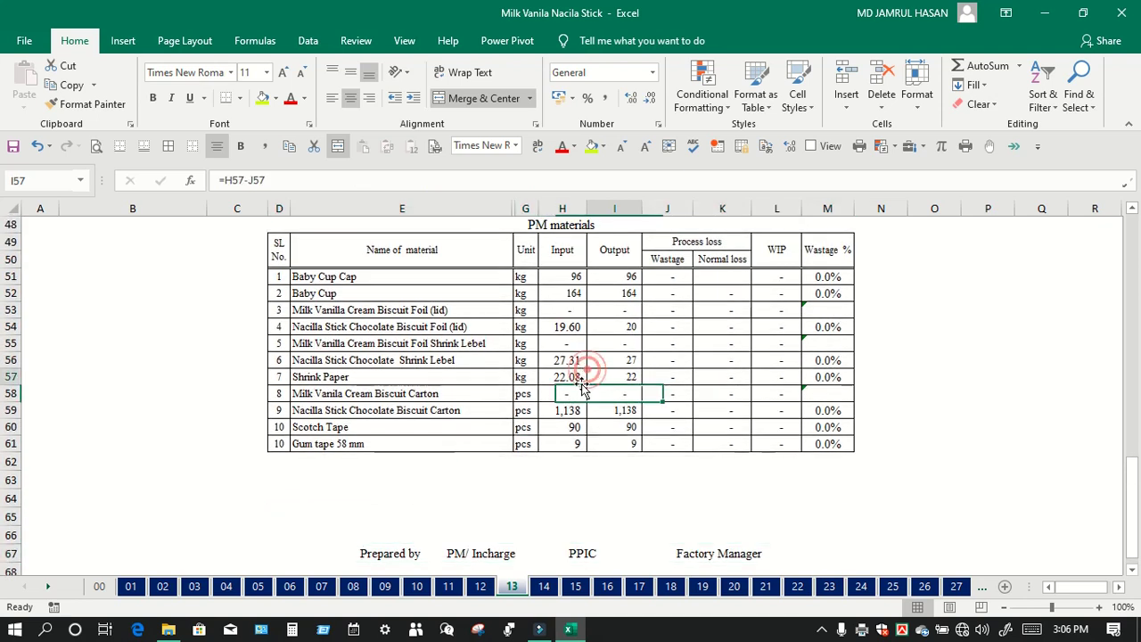
drag(250, 340, 785, 427)
click(293, 398)
drag(283, 344, 826, 448)
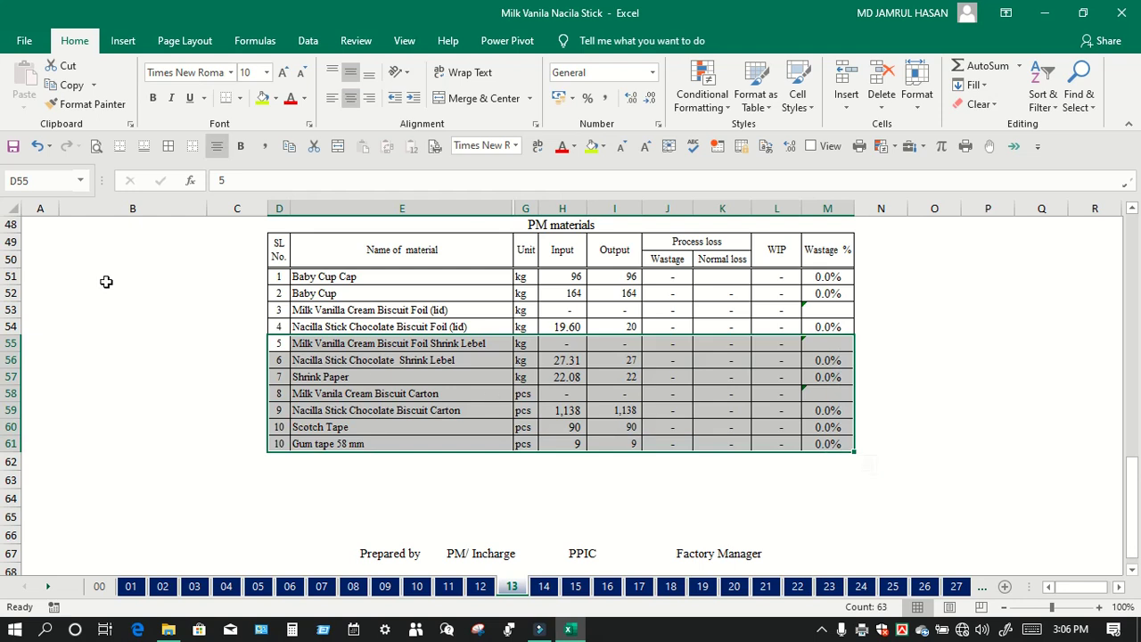
click(59, 85)
Step: Unmerge signature cell D67 and clear the signature line text
scroll(502, 438, down, 1)
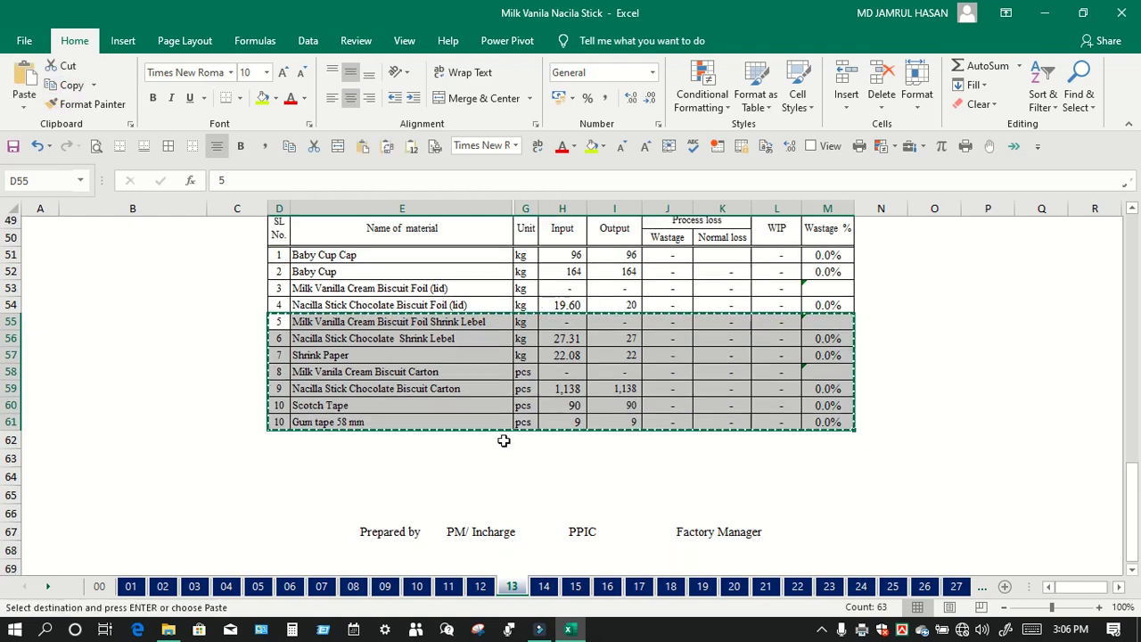
scroll(325, 417, down, 1)
click(395, 448)
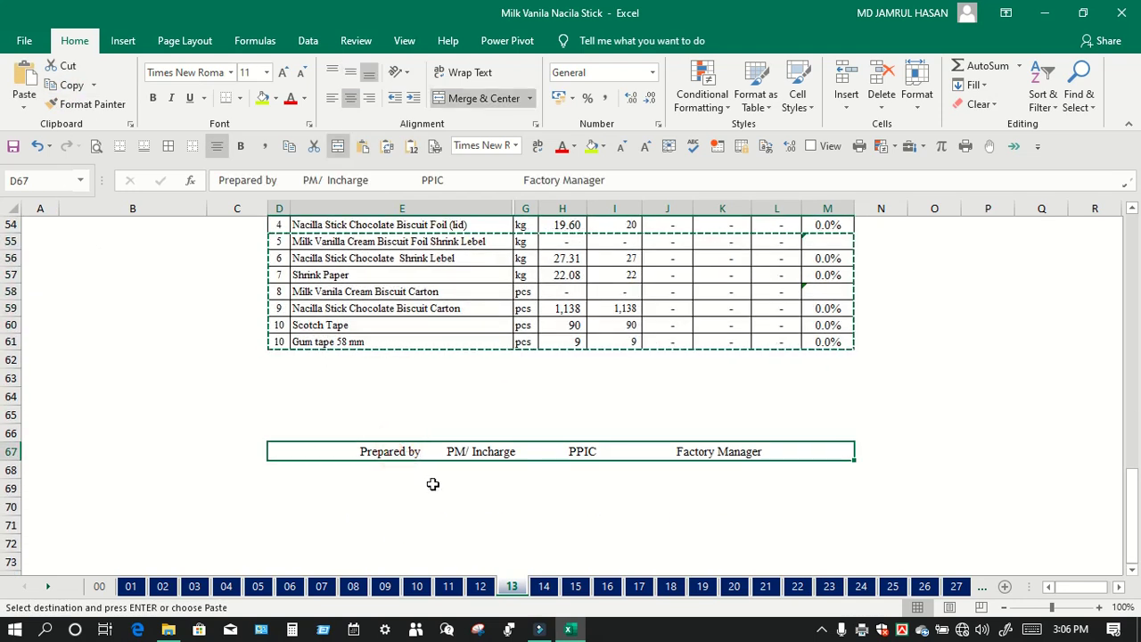
click(469, 103)
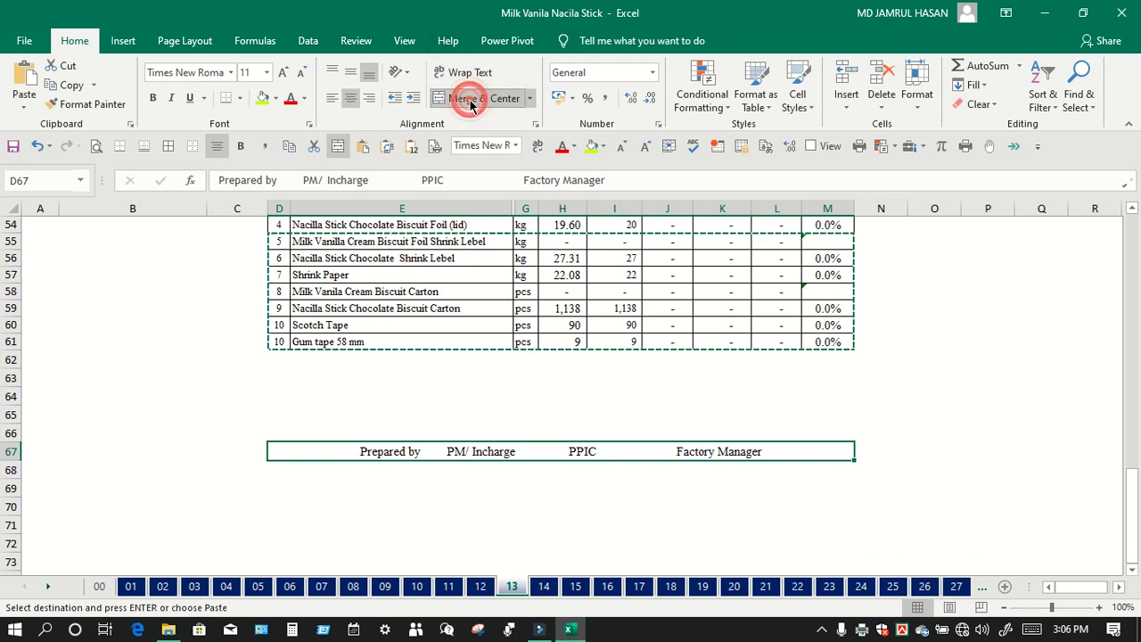
key(Delete)
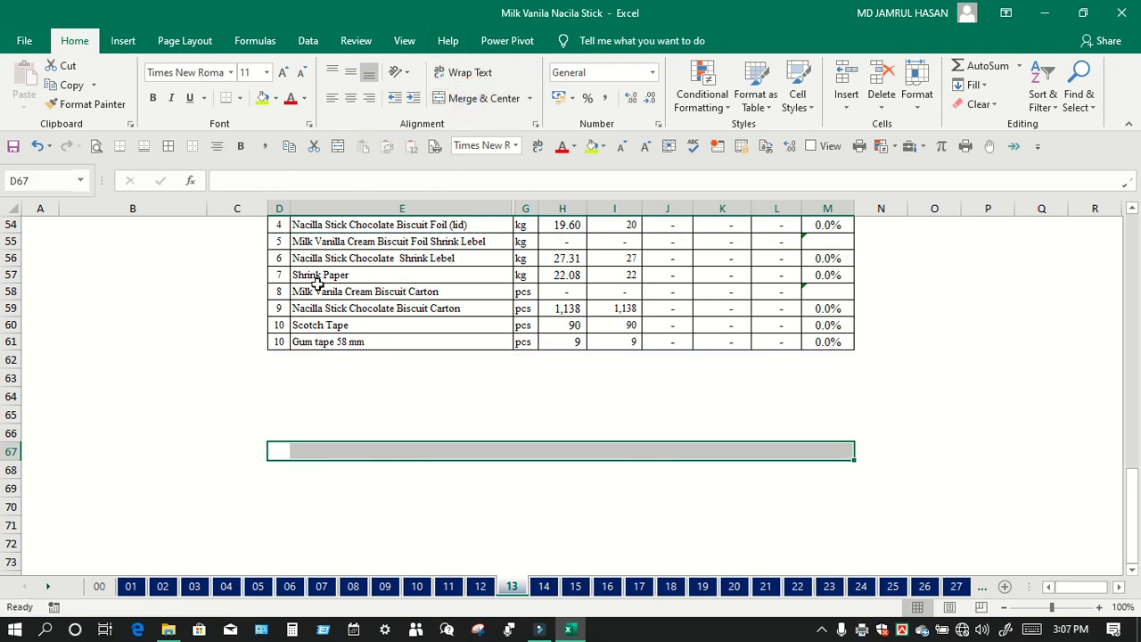
Step: Copy the serial numbers and material names from rows 56–61 and paste them at D68
drag(281, 257, 832, 345)
drag(289, 257, 479, 342)
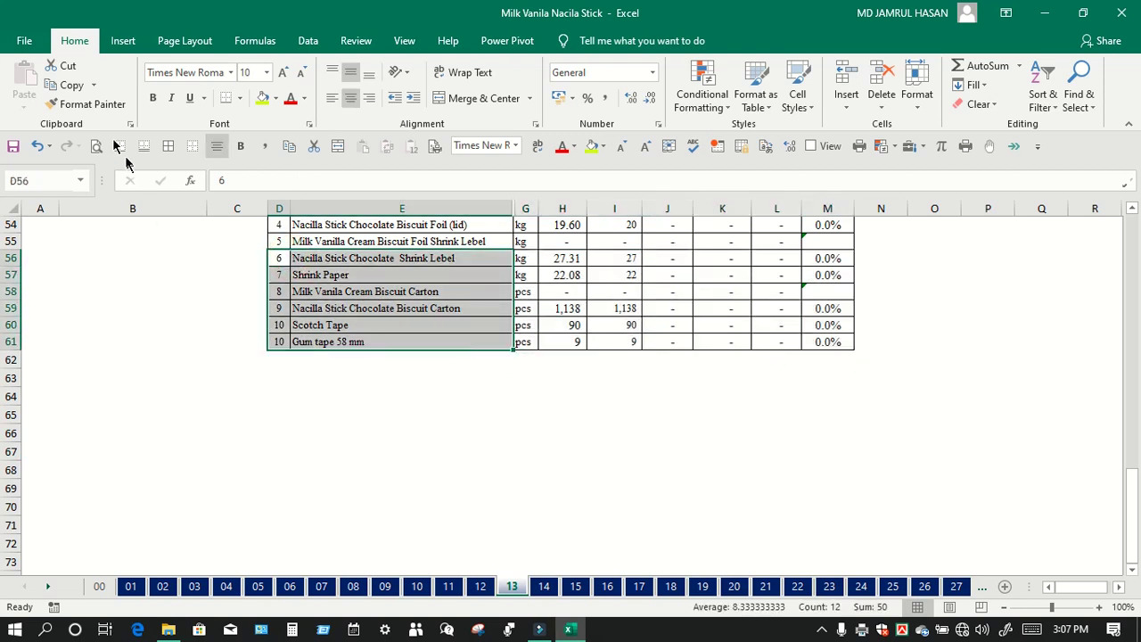
click(71, 85)
click(299, 381)
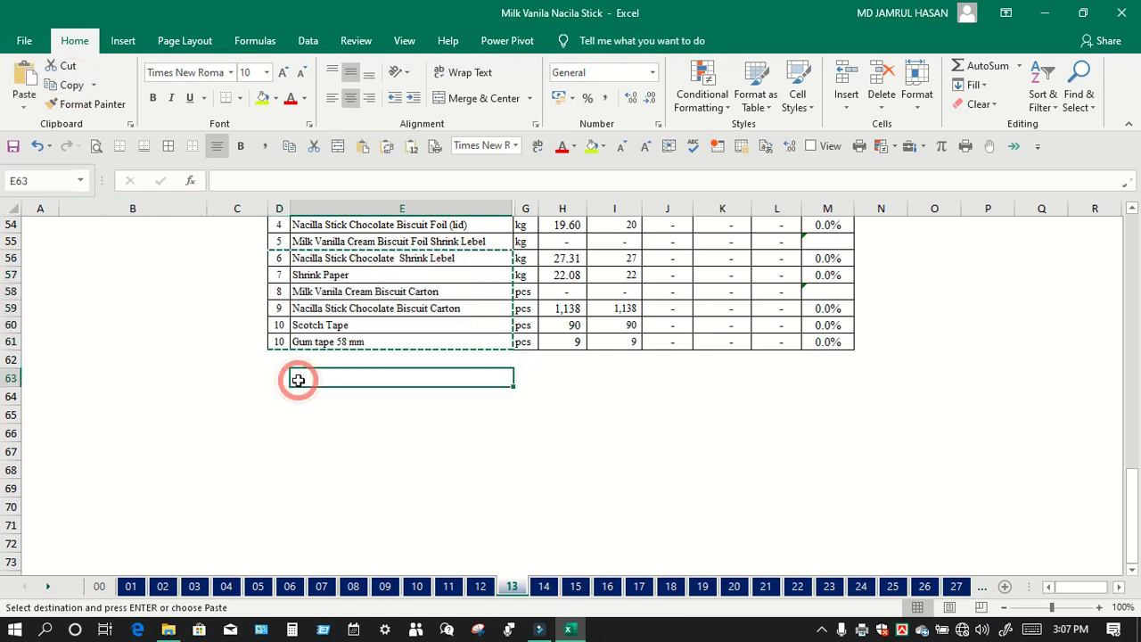
click(311, 467)
click(277, 474)
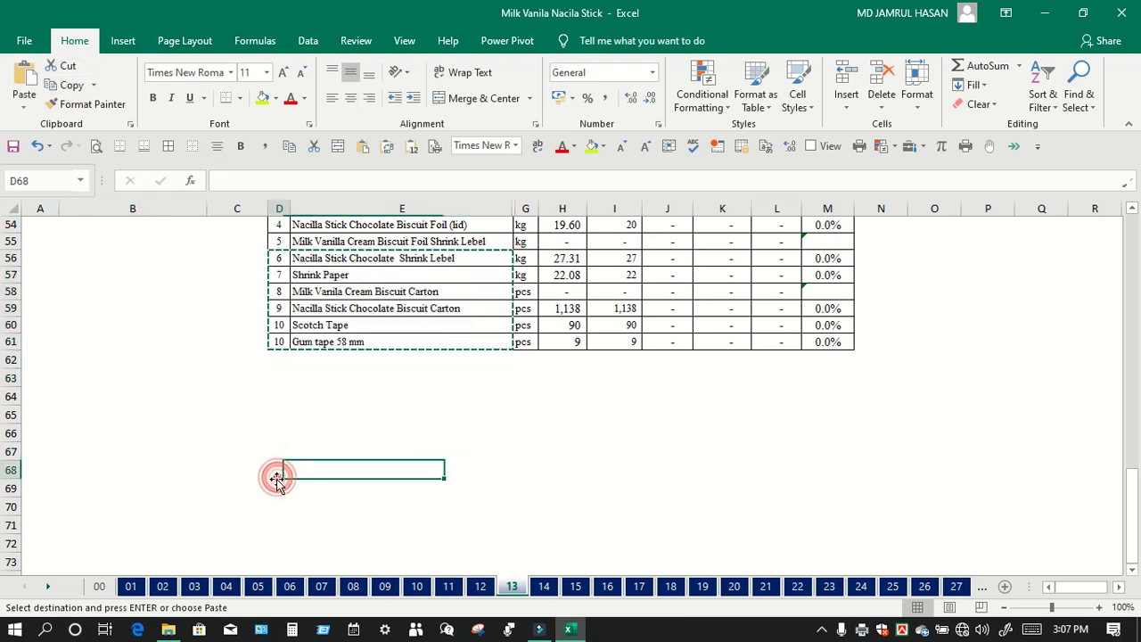
click(24, 76)
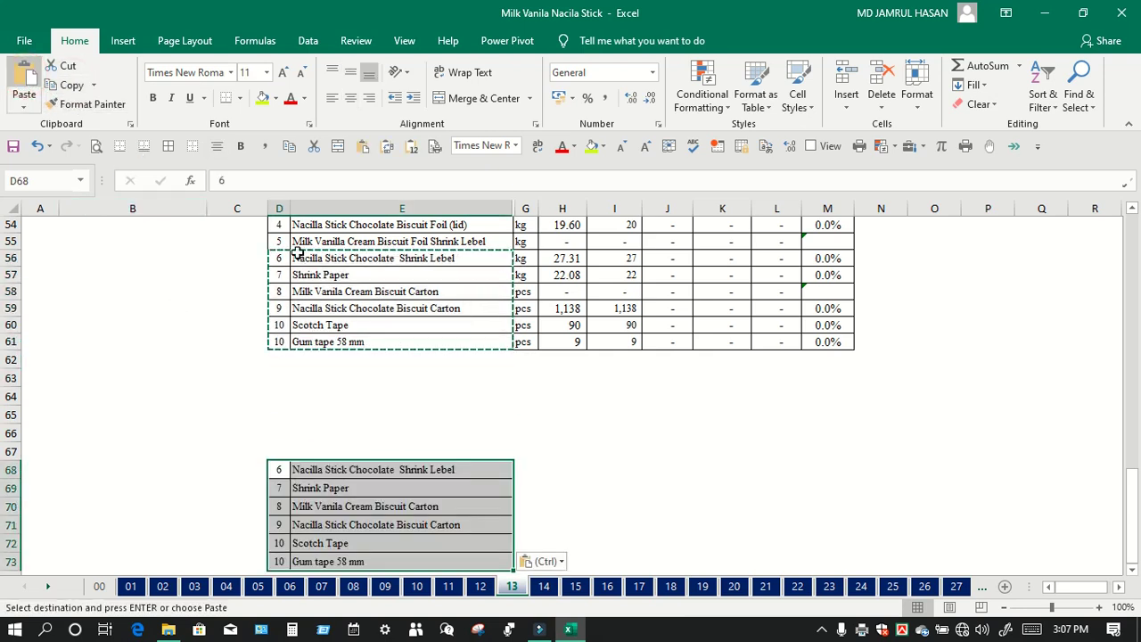
Step: Select columns D through M for printing
click(677, 450)
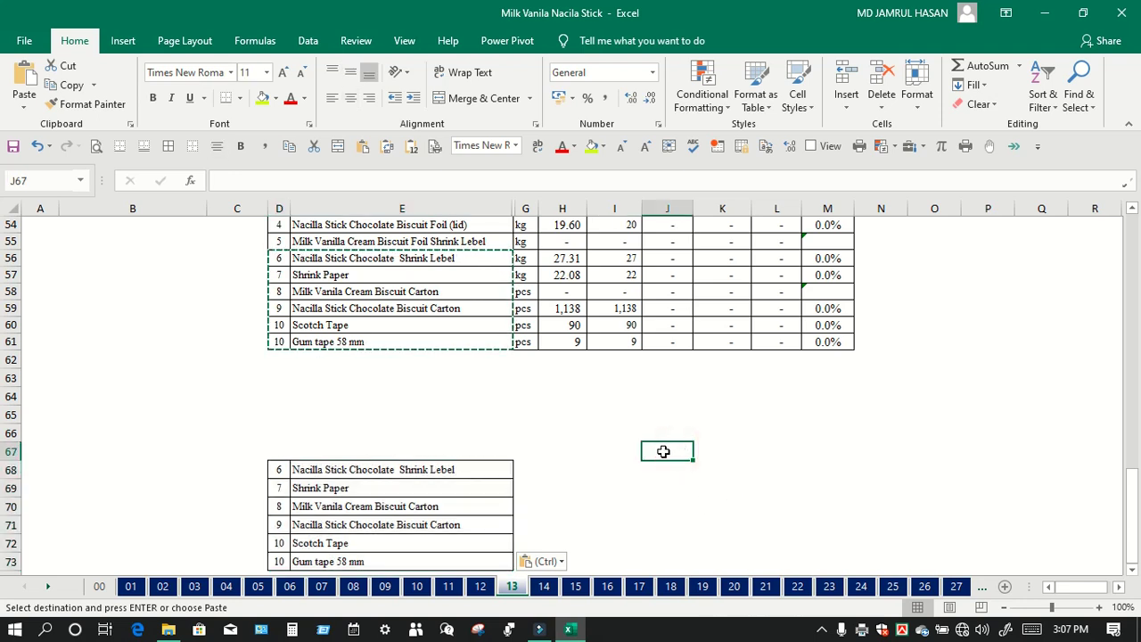
scroll(624, 458, down, 2)
scroll(410, 319, up, 3)
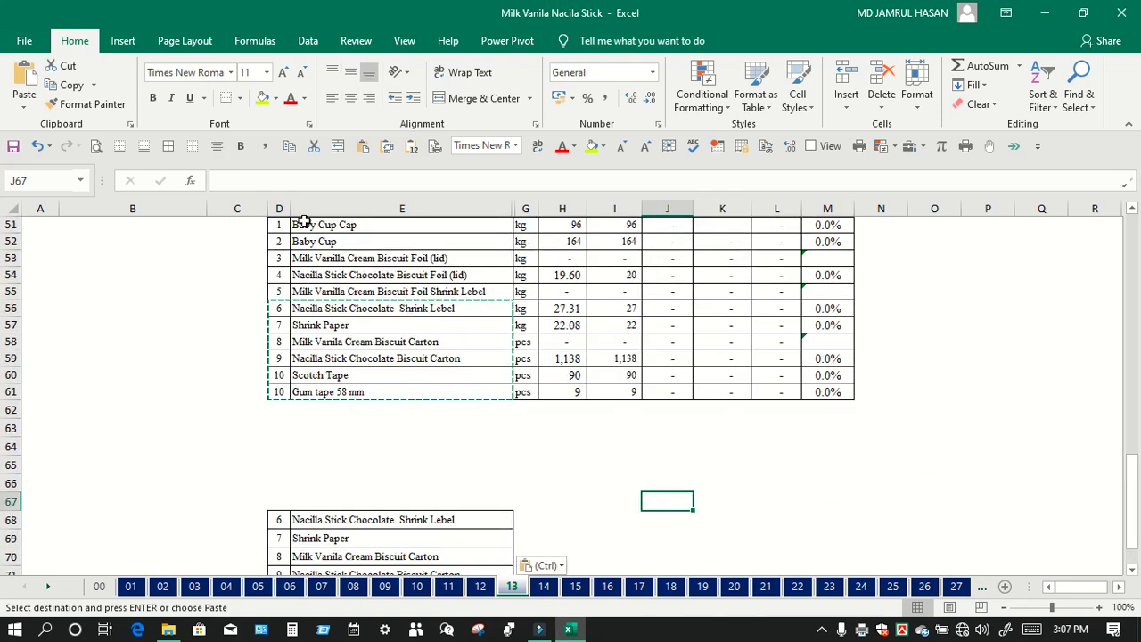
drag(275, 208, 820, 208)
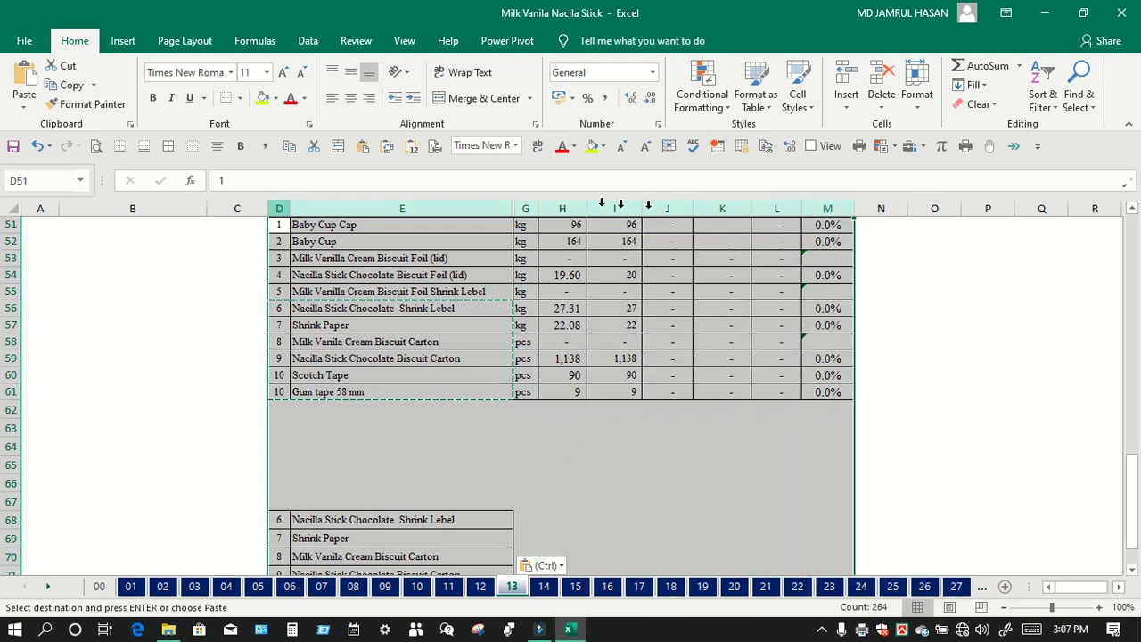
click(96, 145)
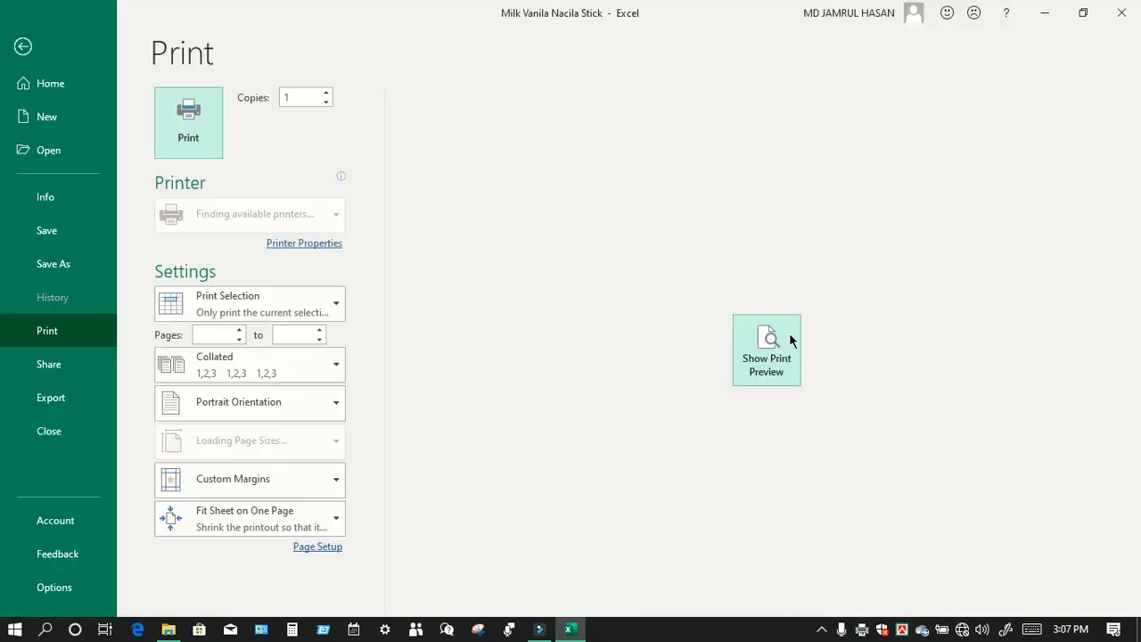
click(772, 353)
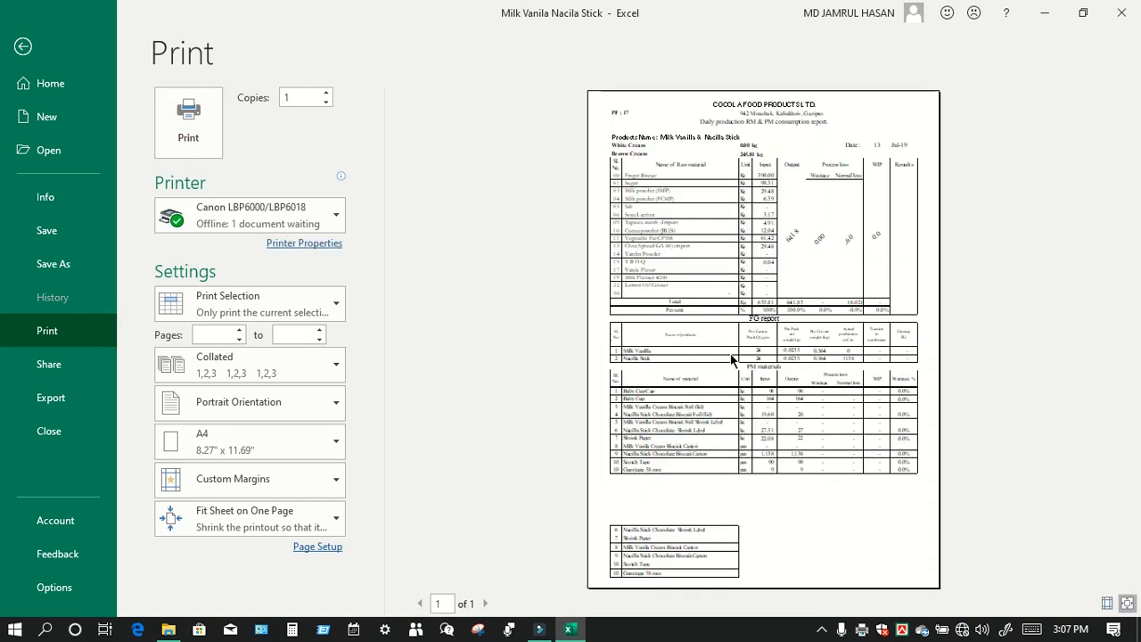
click(25, 48)
Step: Fill the lower list down to row 76 as items 11–13, then select columns D–M
scroll(529, 418, down, 4)
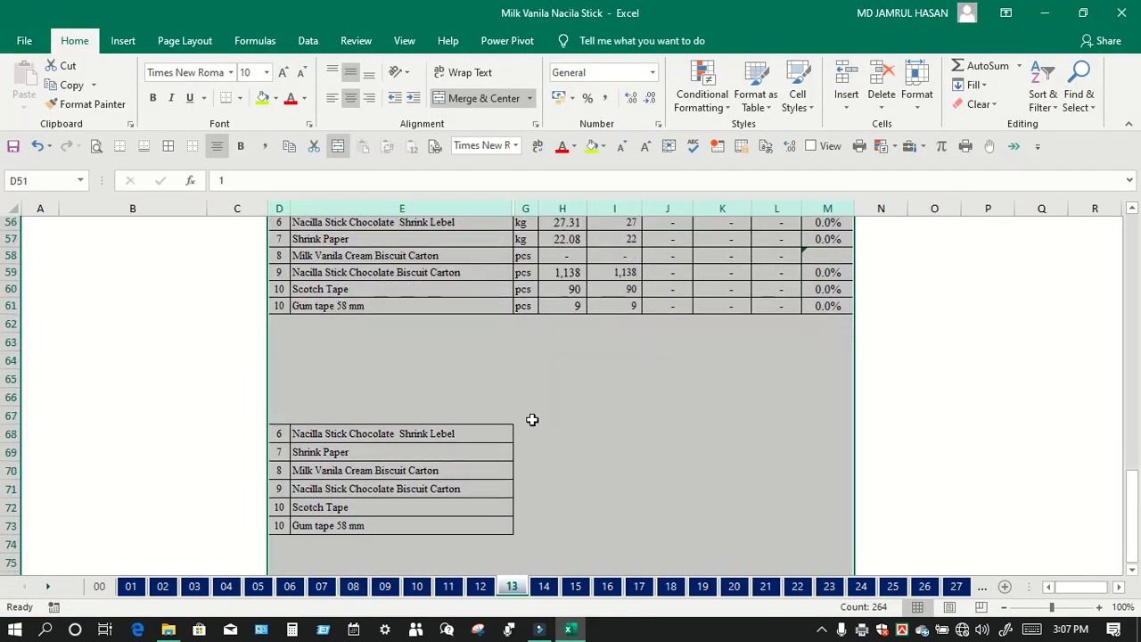
drag(279, 319, 514, 477)
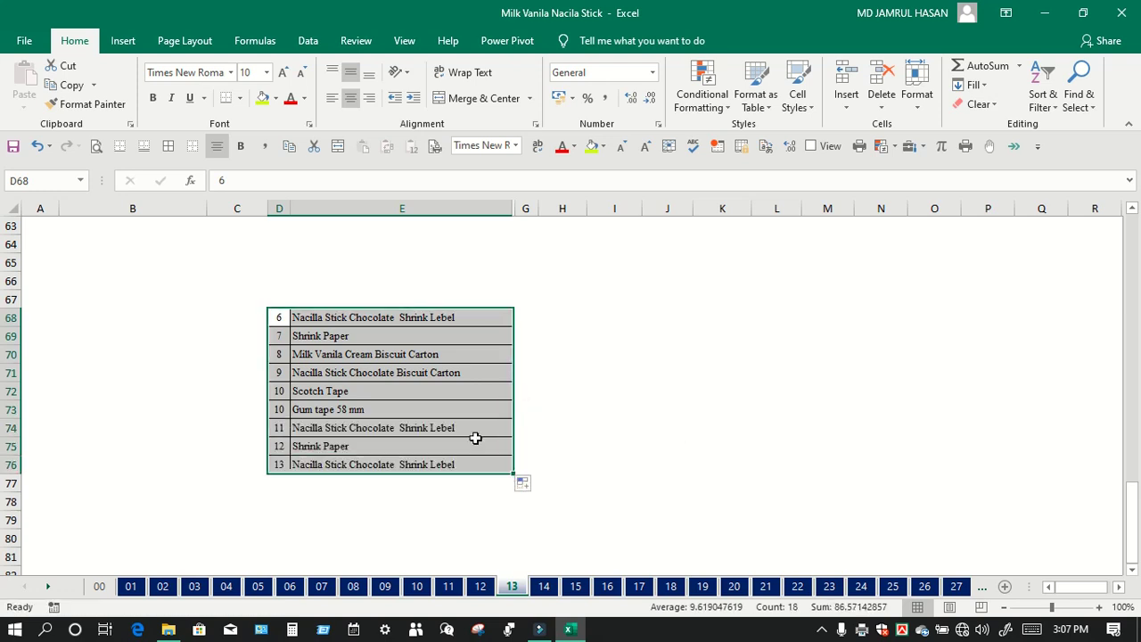
click(383, 299)
drag(279, 210, 807, 247)
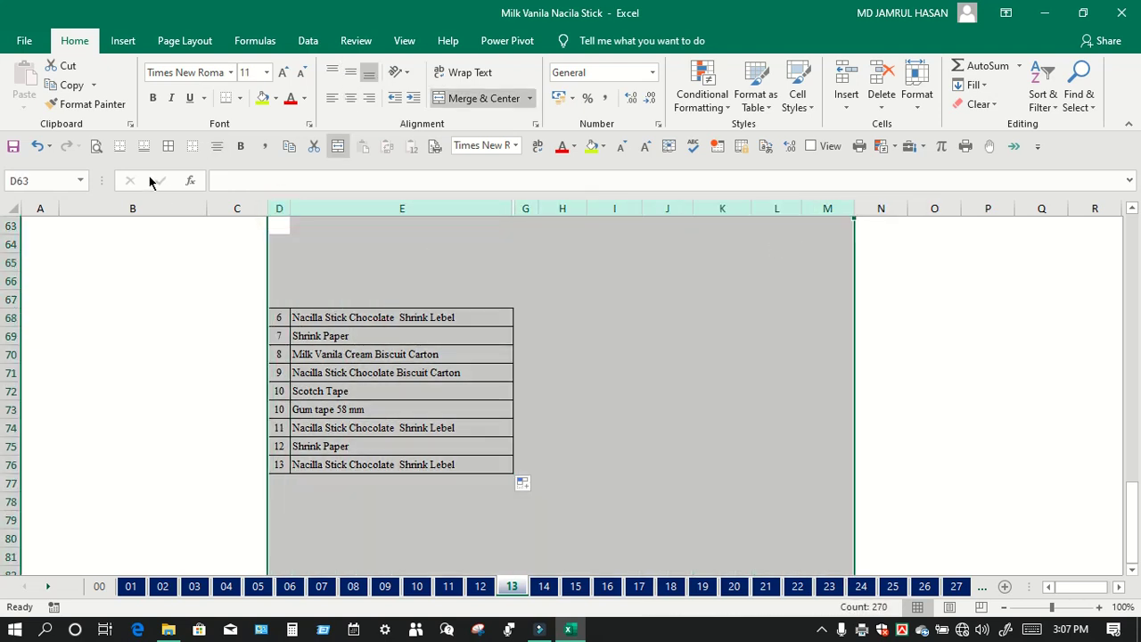
click(96, 145)
click(762, 339)
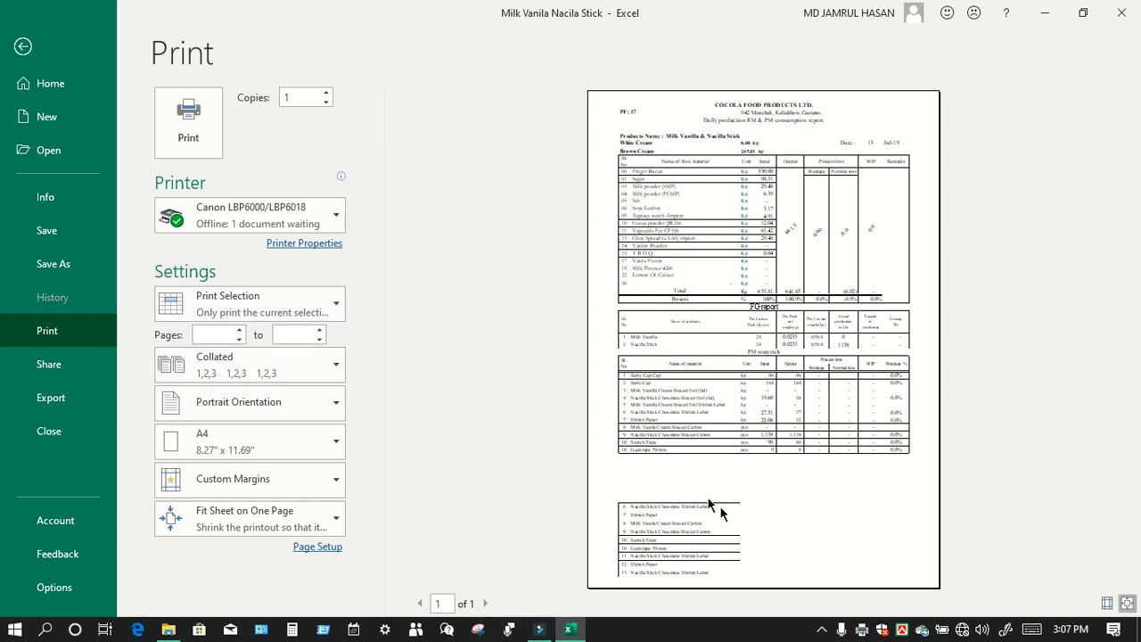
Step: Copy the D68:E76 list to D78, then select columns D–M and preview the print
scroll(412, 383, down, 3)
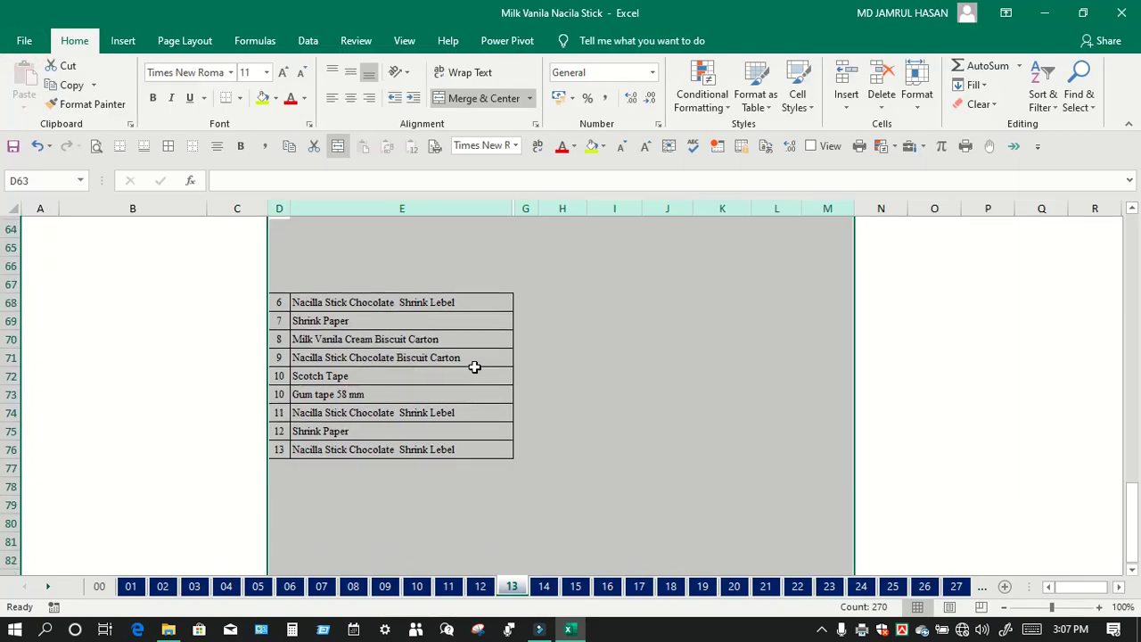
click(281, 259)
drag(282, 259, 491, 402)
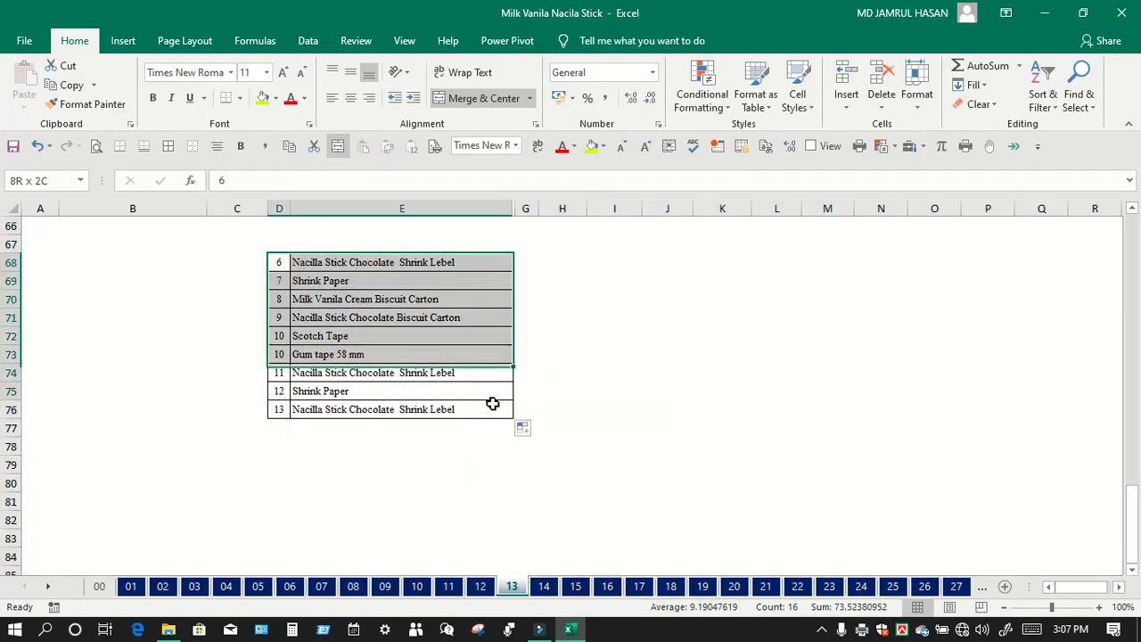
click(56, 89)
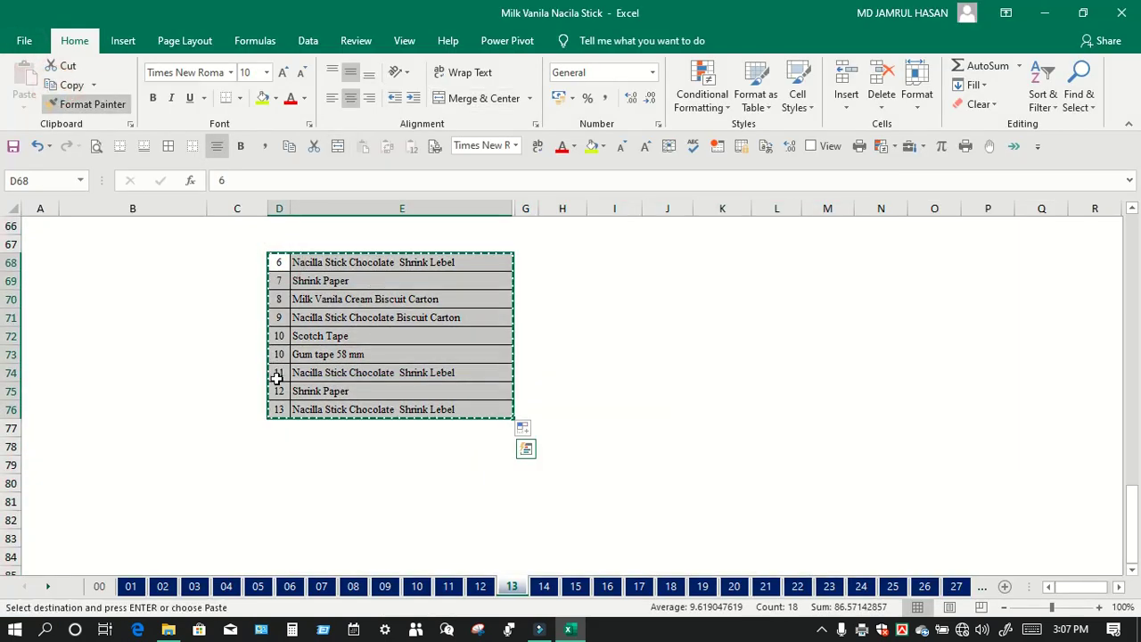
click(293, 446)
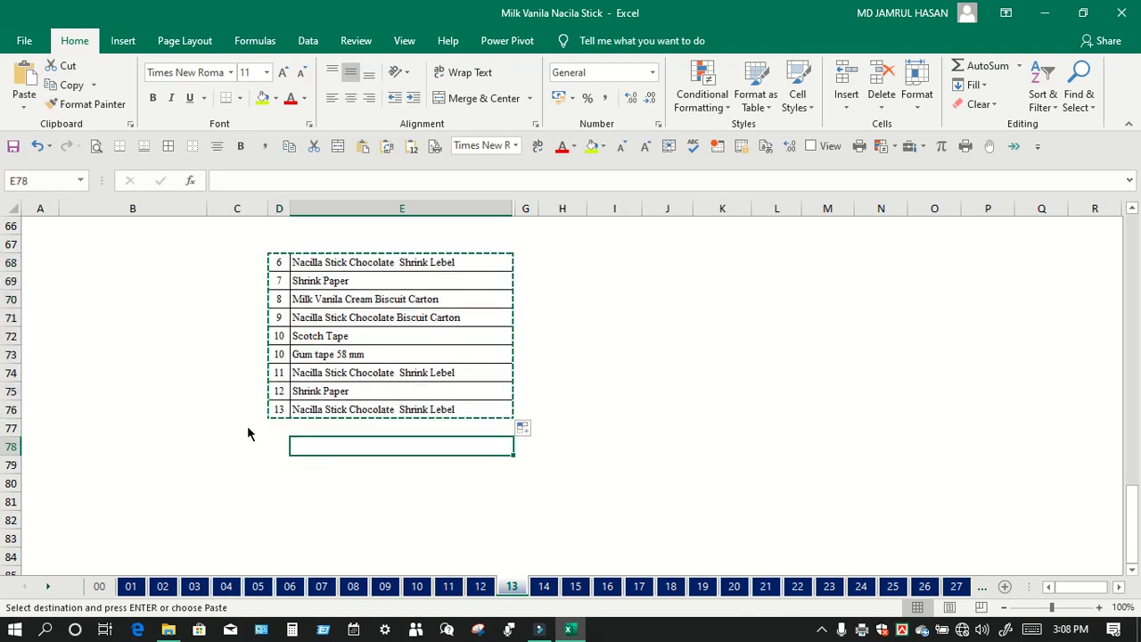
click(278, 446)
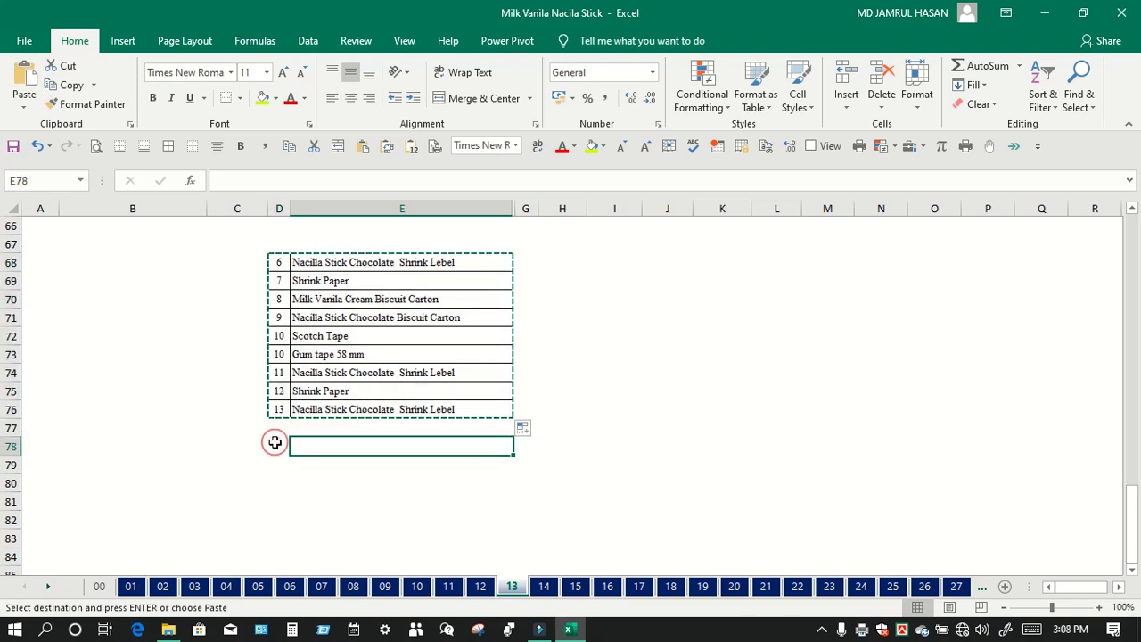
click(24, 79)
drag(279, 208, 815, 221)
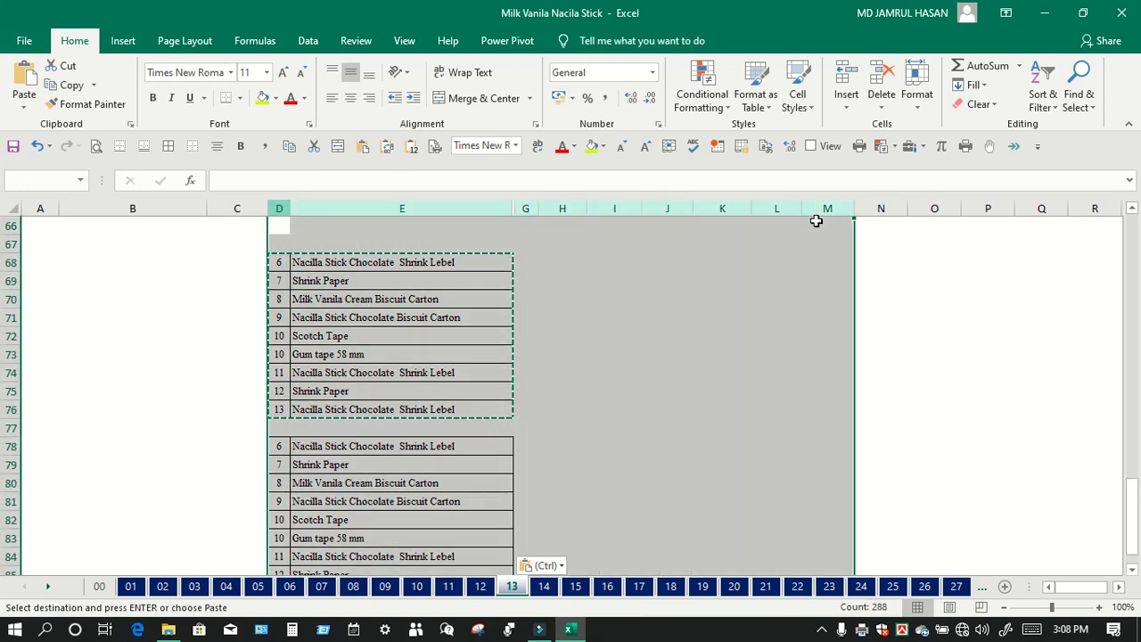
click(96, 145)
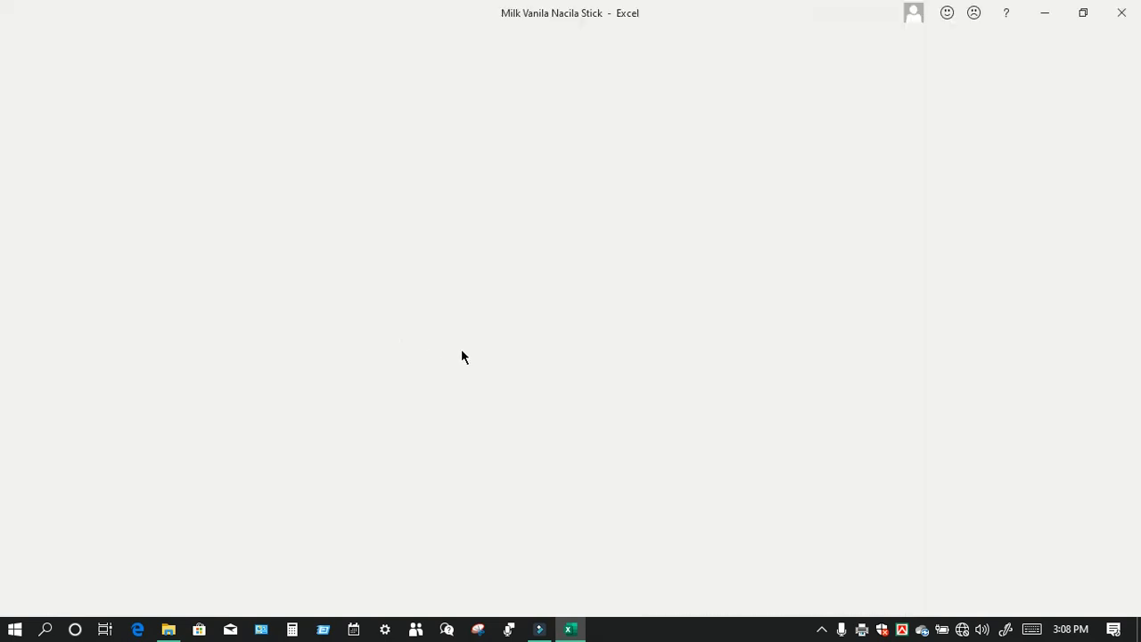
Step: Keep Print Selection and set Page Setup scaling to 100% normal size
click(755, 347)
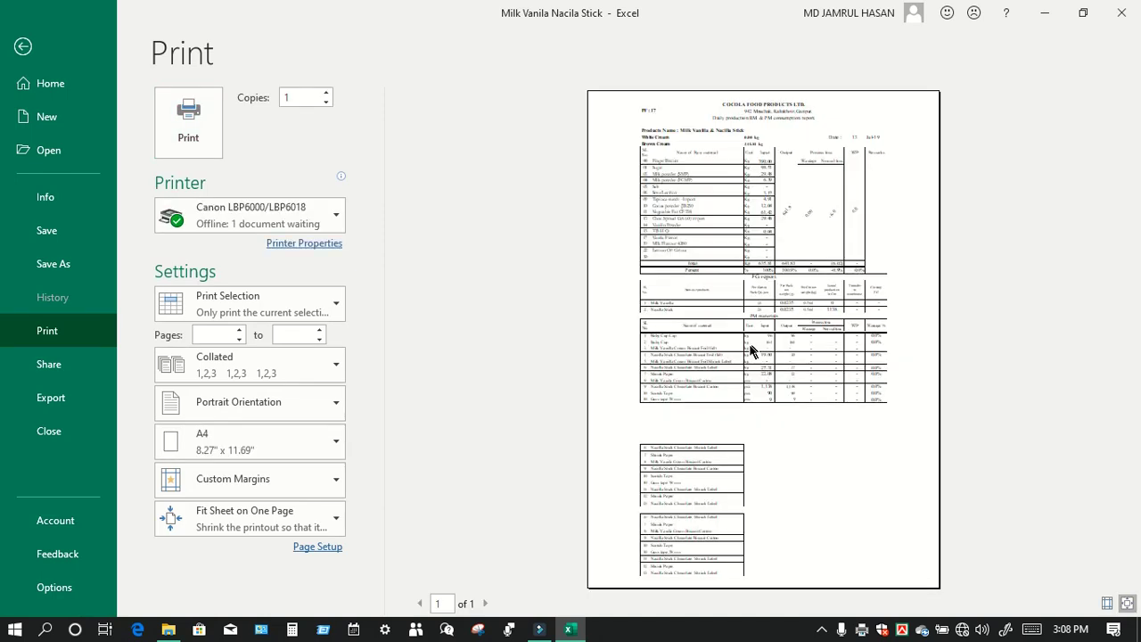
click(208, 307)
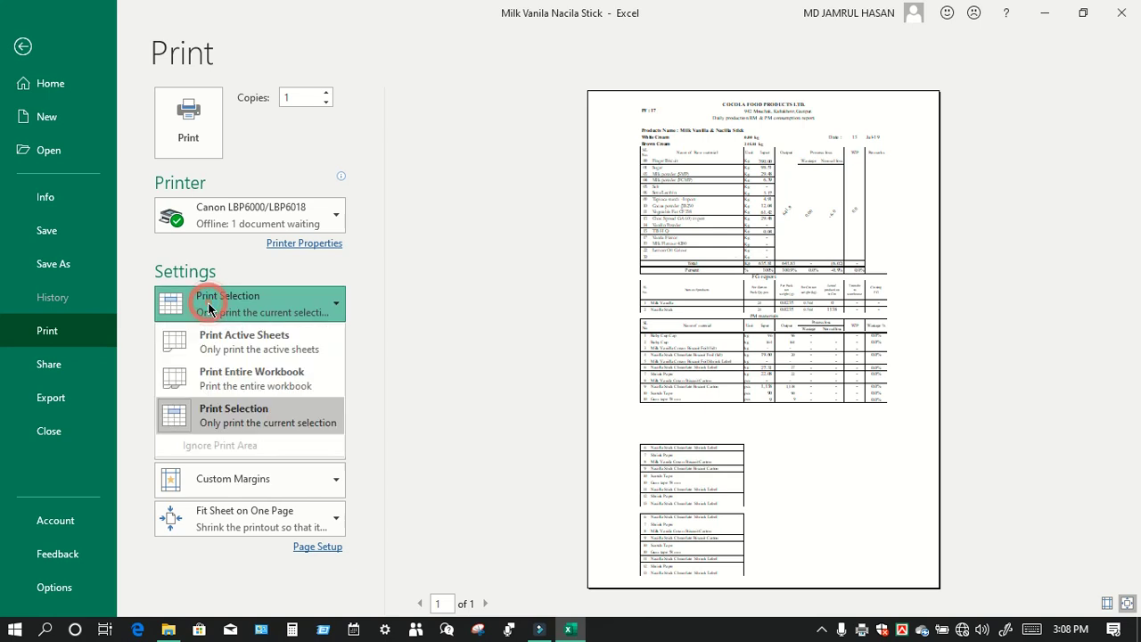
click(239, 416)
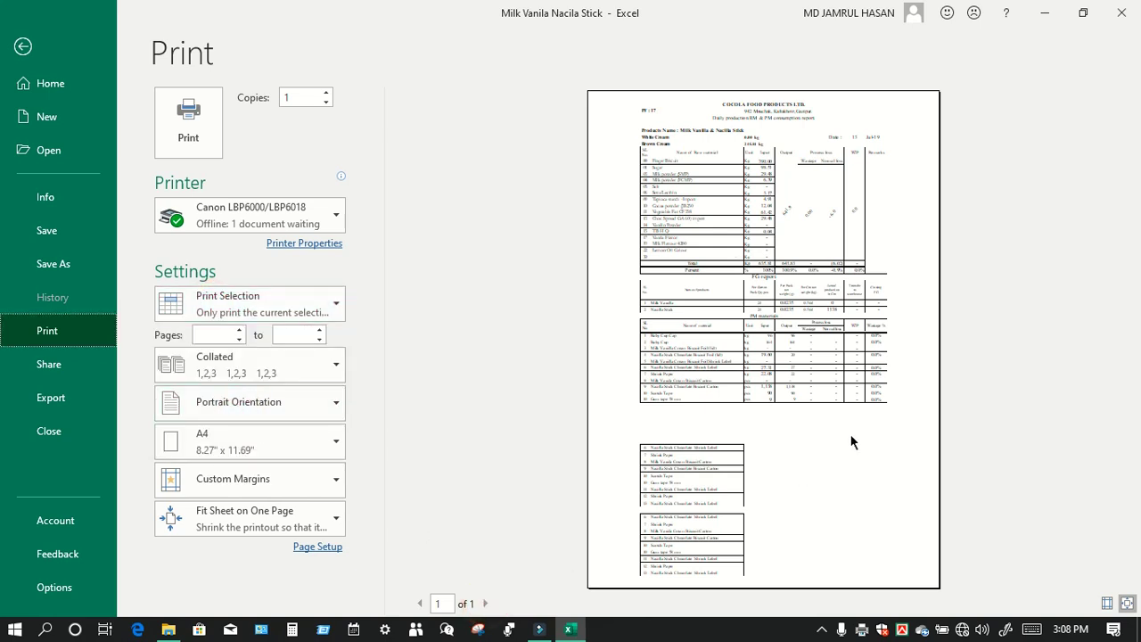
click(333, 545)
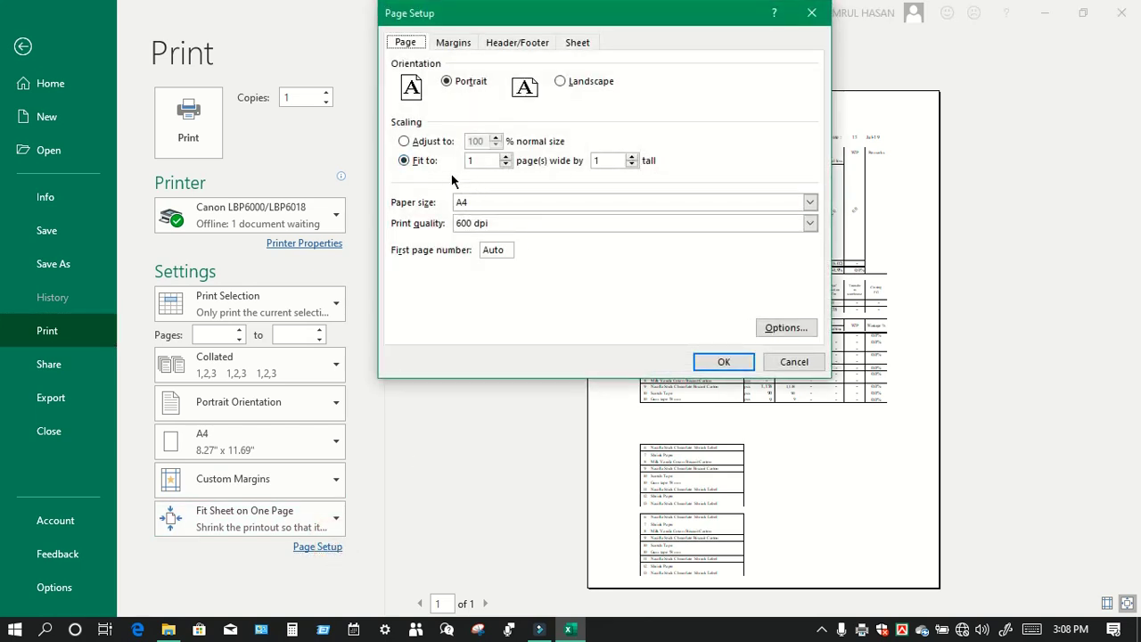
click(404, 141)
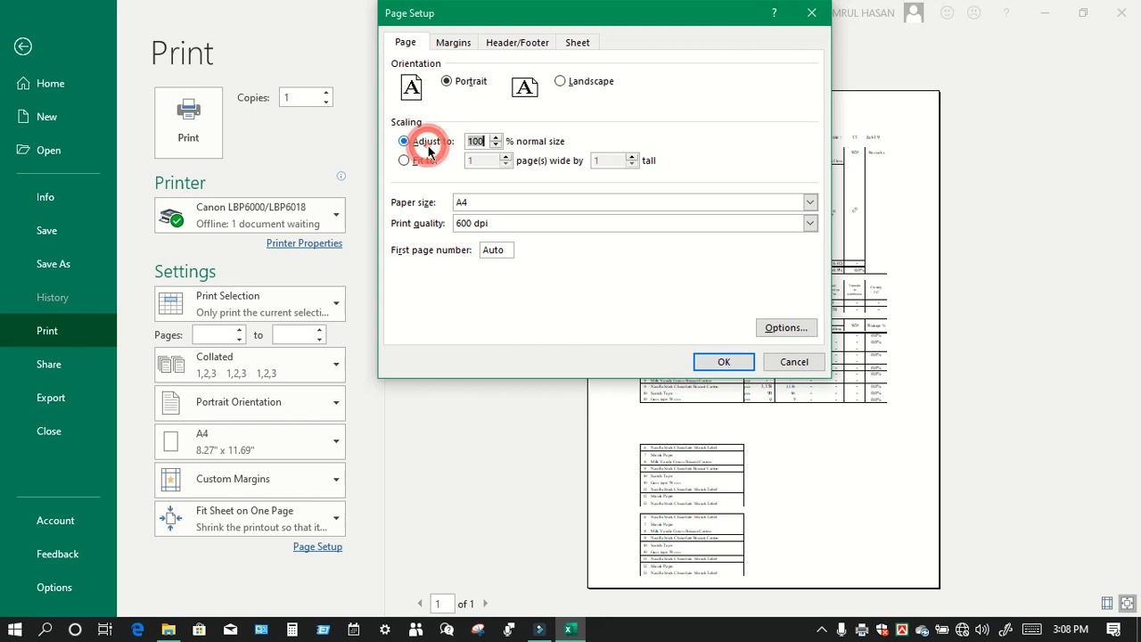
click(713, 361)
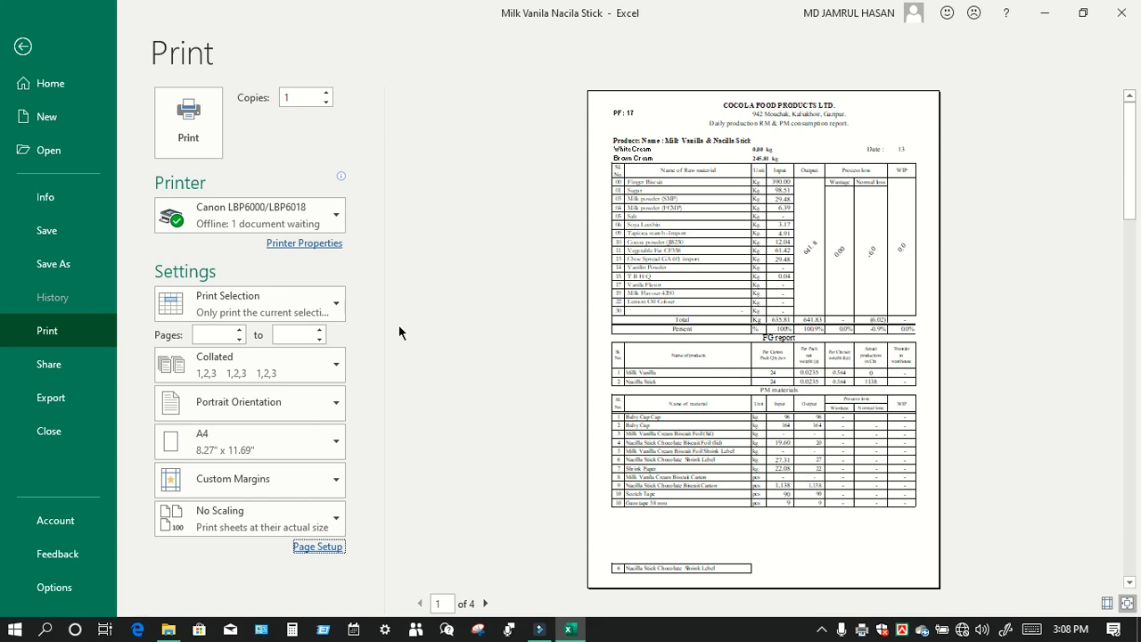
click(22, 48)
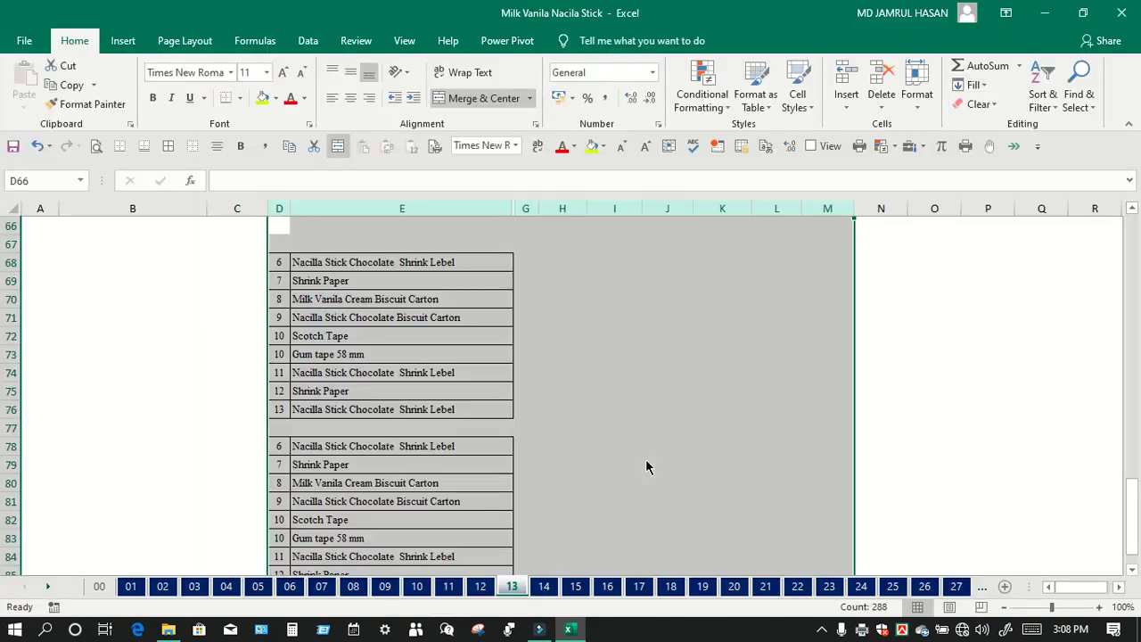
Step: Set Page Setup scaling to fit 1 page wide by 1 page tall
scroll(645, 459, down, 6)
scroll(514, 331, up, 4)
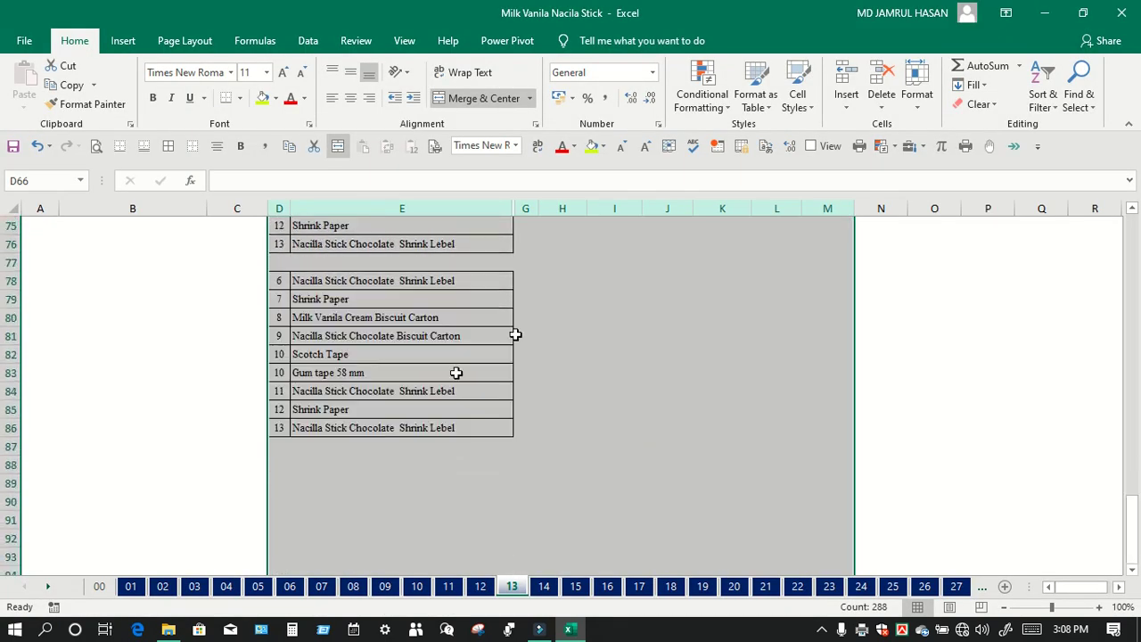
click(97, 148)
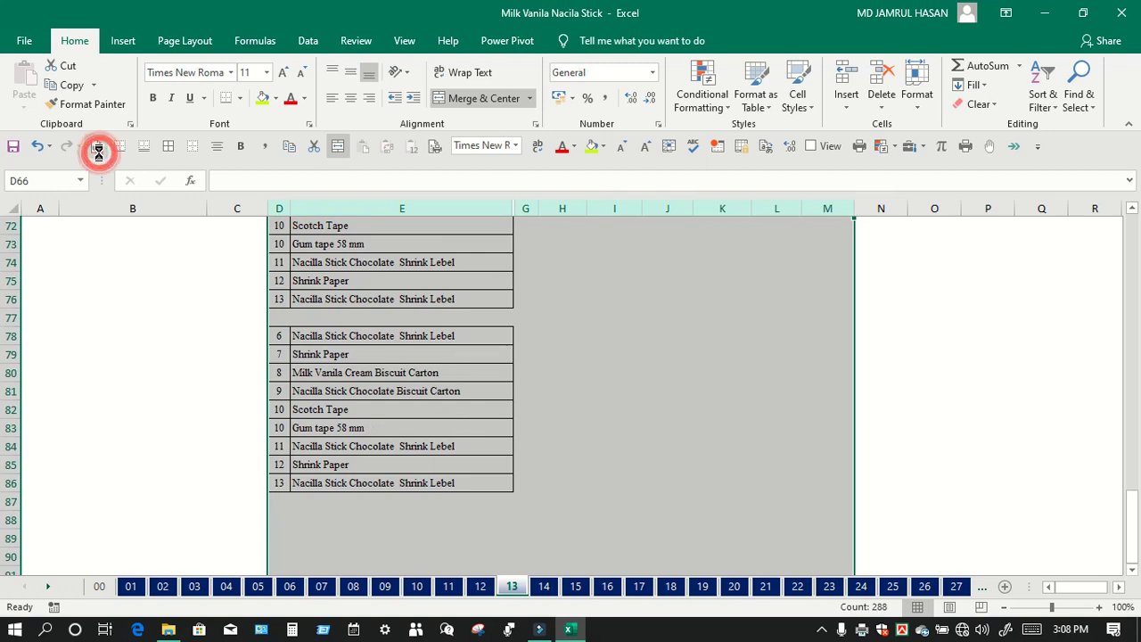
click(780, 359)
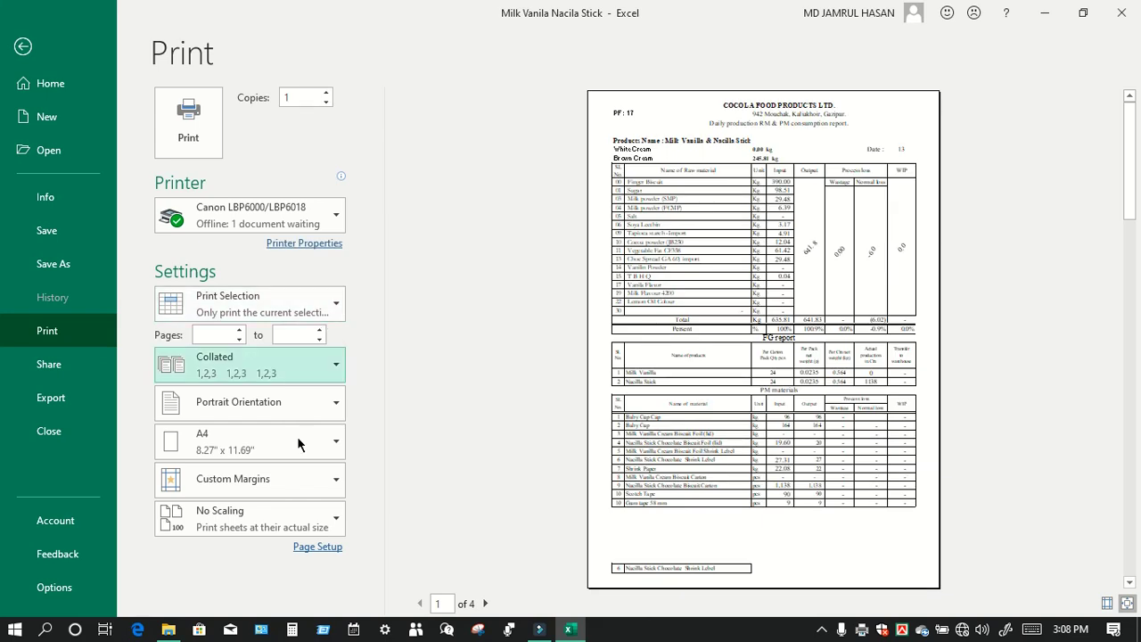
click(318, 547)
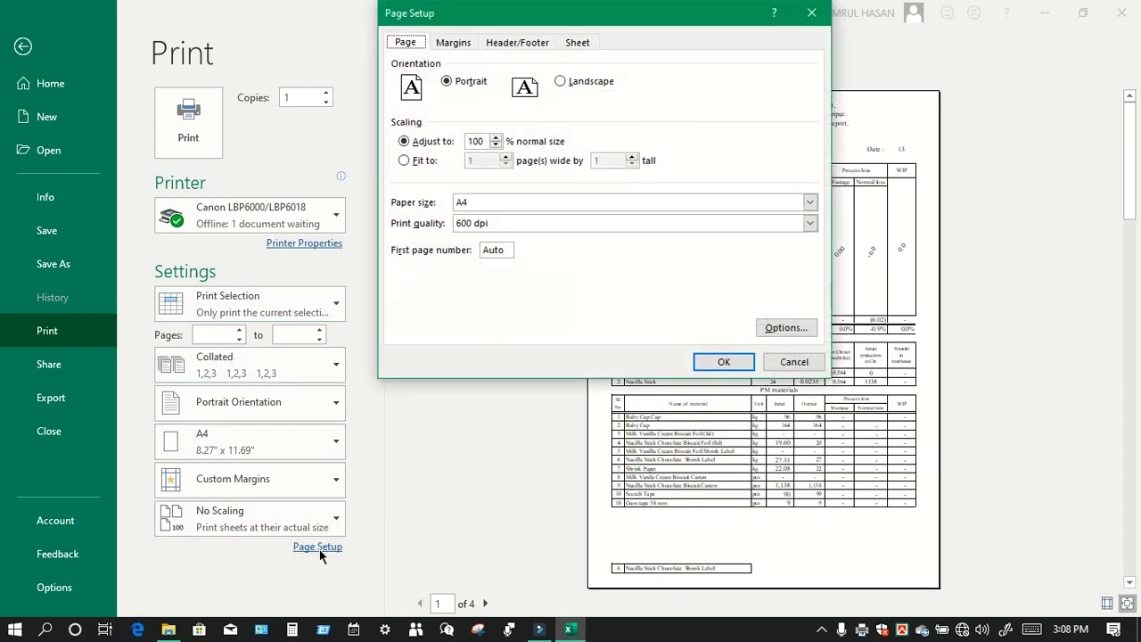
click(452, 42)
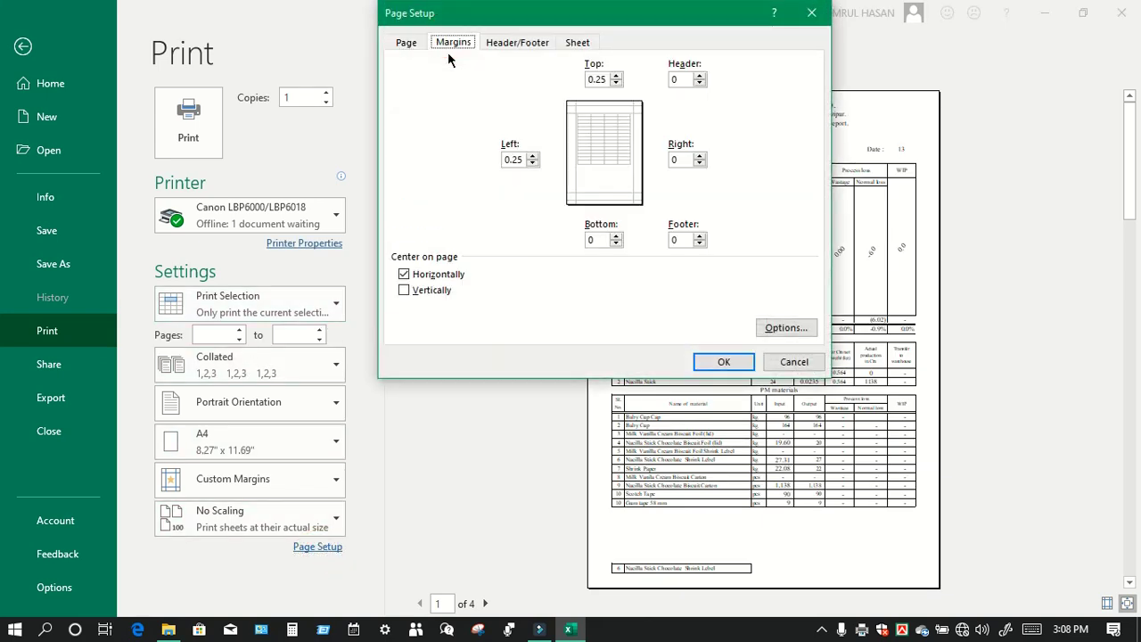
click(406, 42)
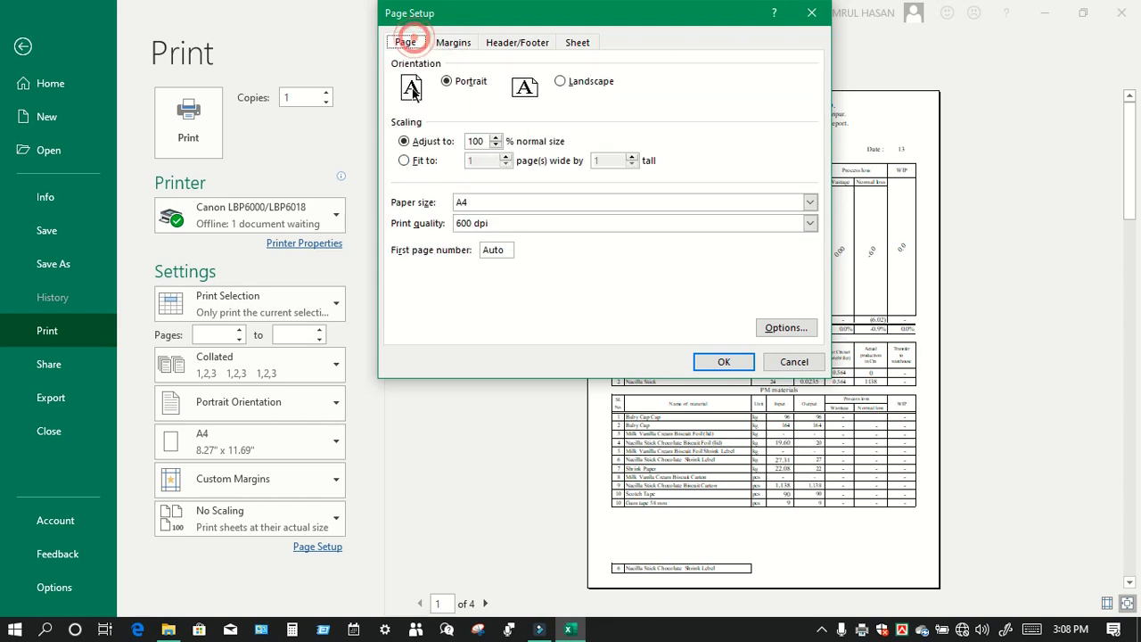
click(411, 160)
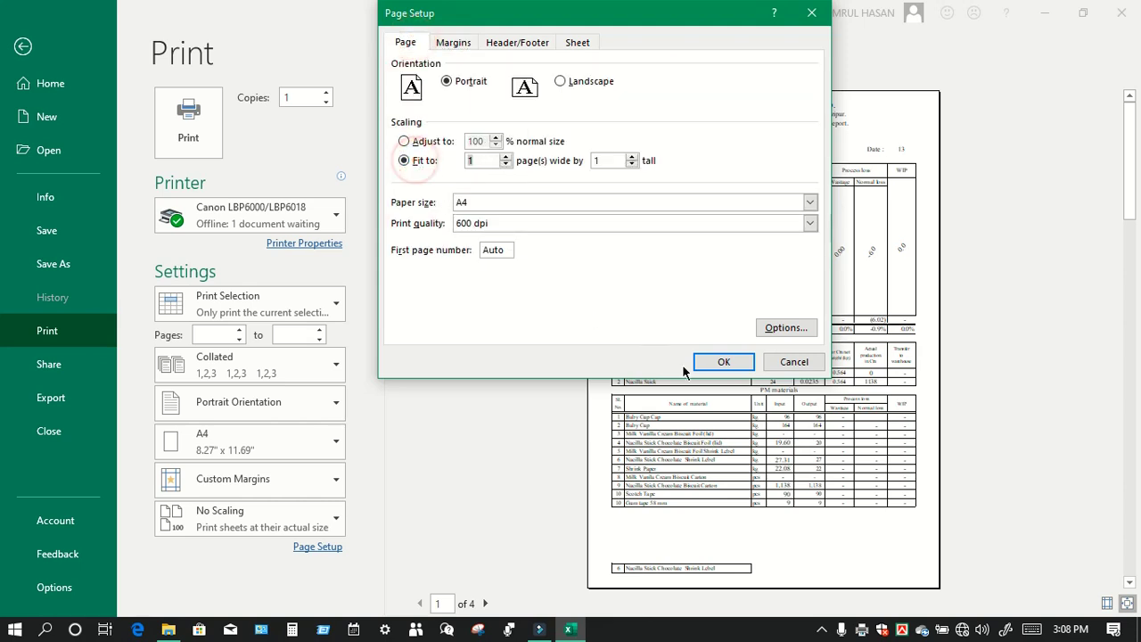
click(729, 361)
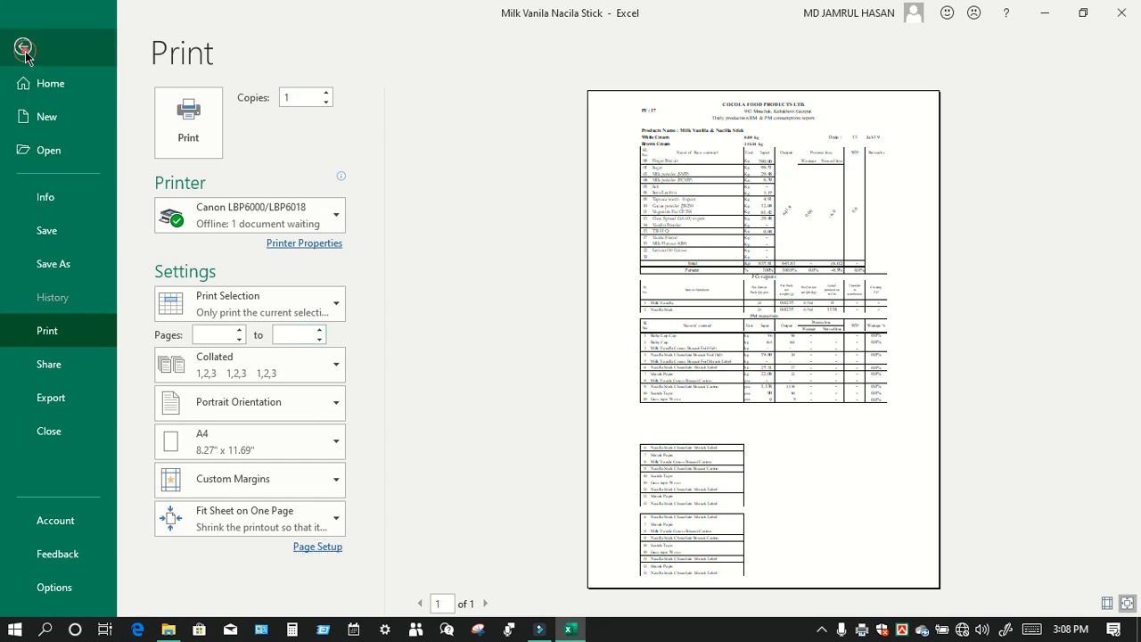
click(24, 46)
Step: Clear the column selection and select cell E2 near the top of the report
click(716, 375)
scroll(629, 400, up, 8)
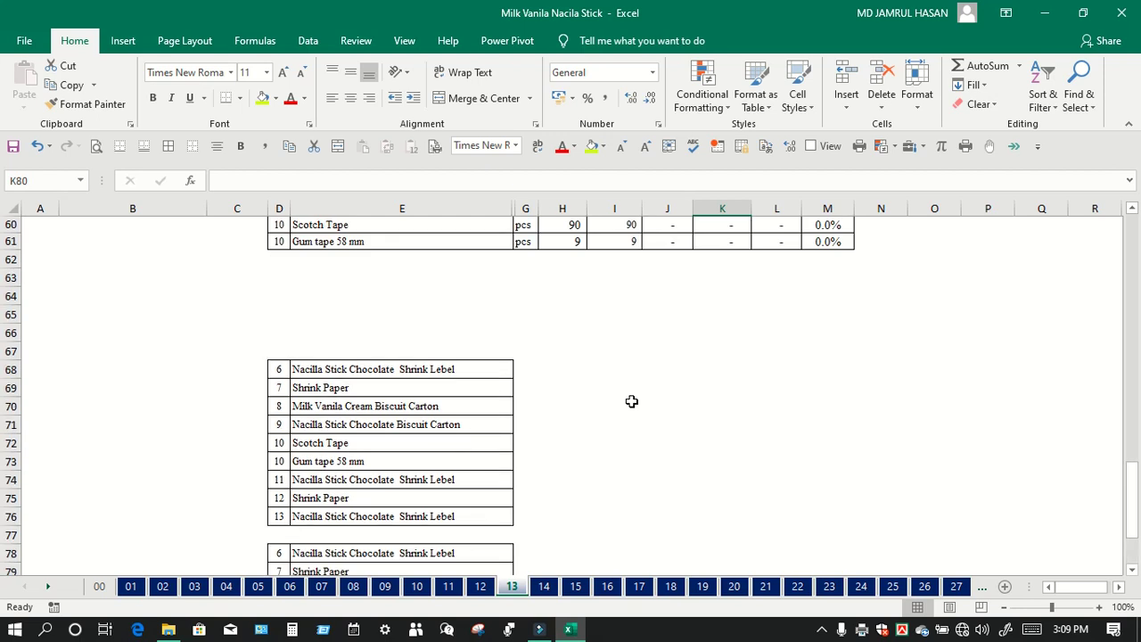
scroll(629, 400, up, 16)
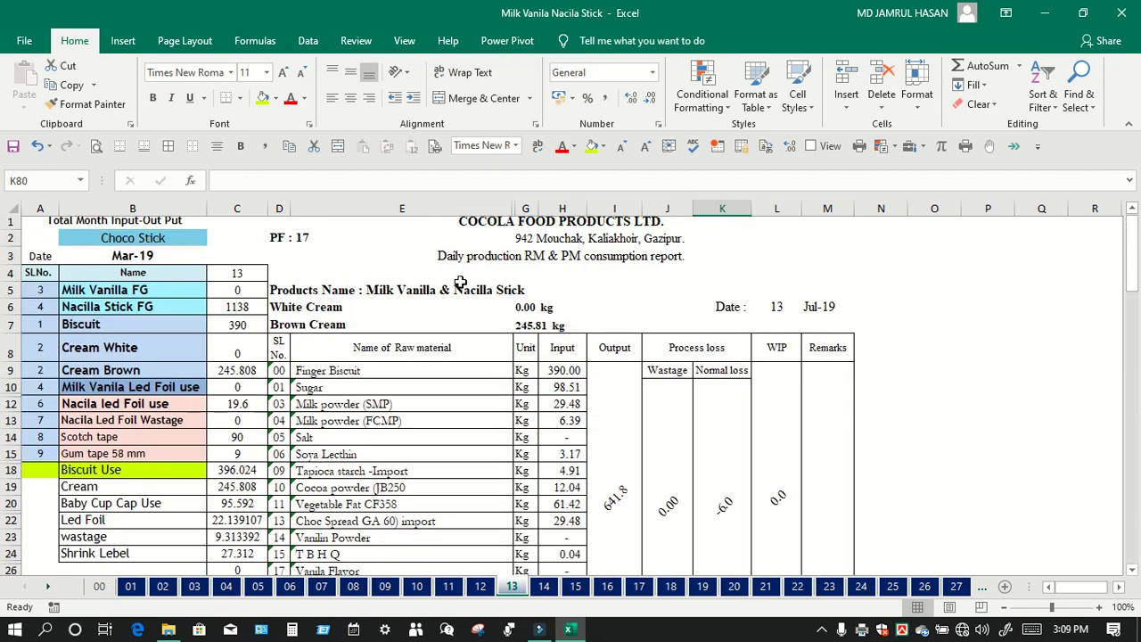
click(413, 267)
click(457, 240)
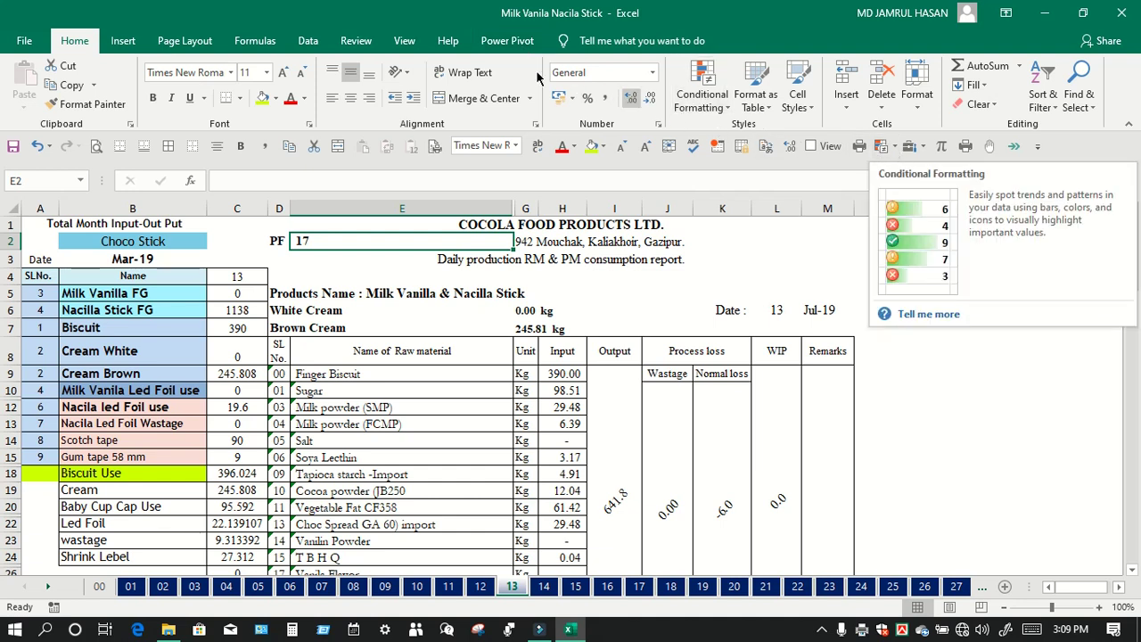
Step: Tick Developer under Main Tabs in Customize the Ribbon
right_click(361, 47)
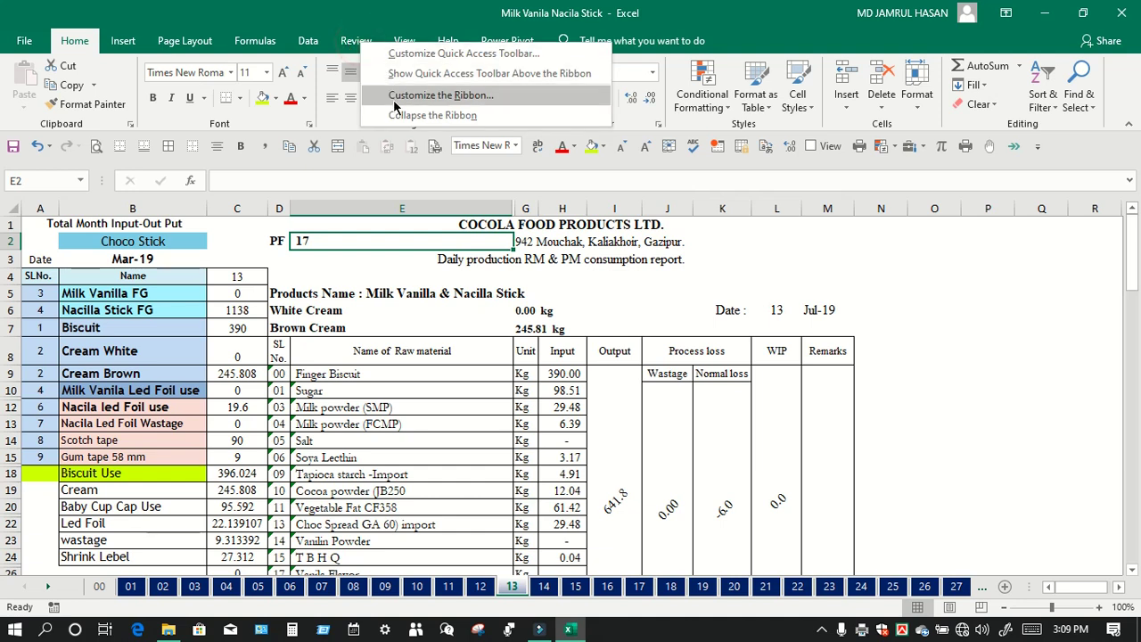
click(432, 96)
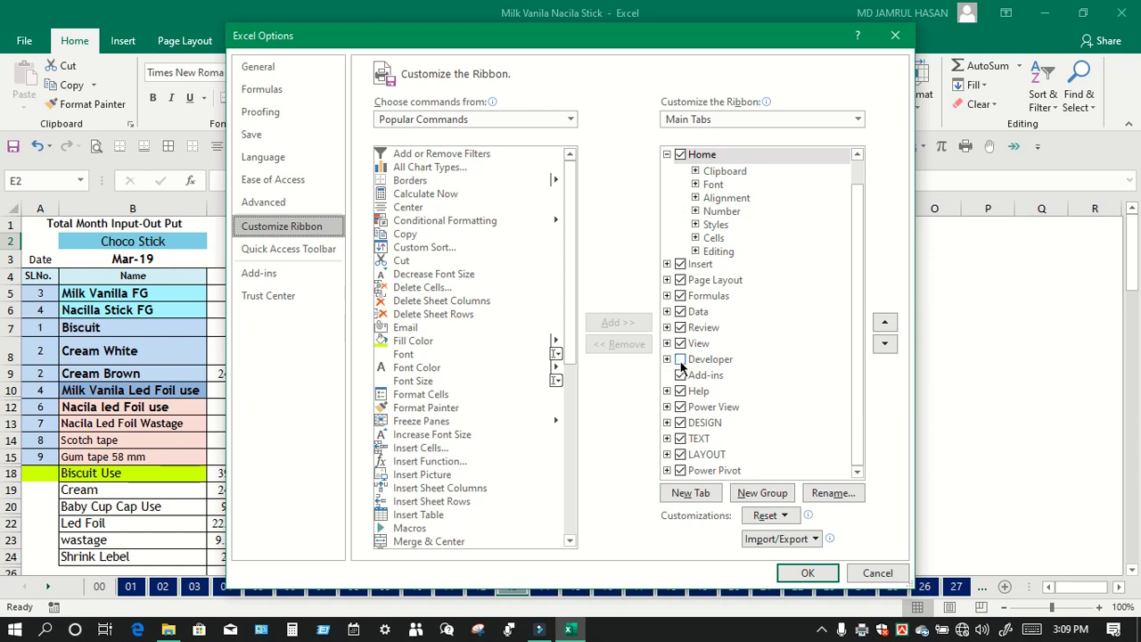
click(682, 361)
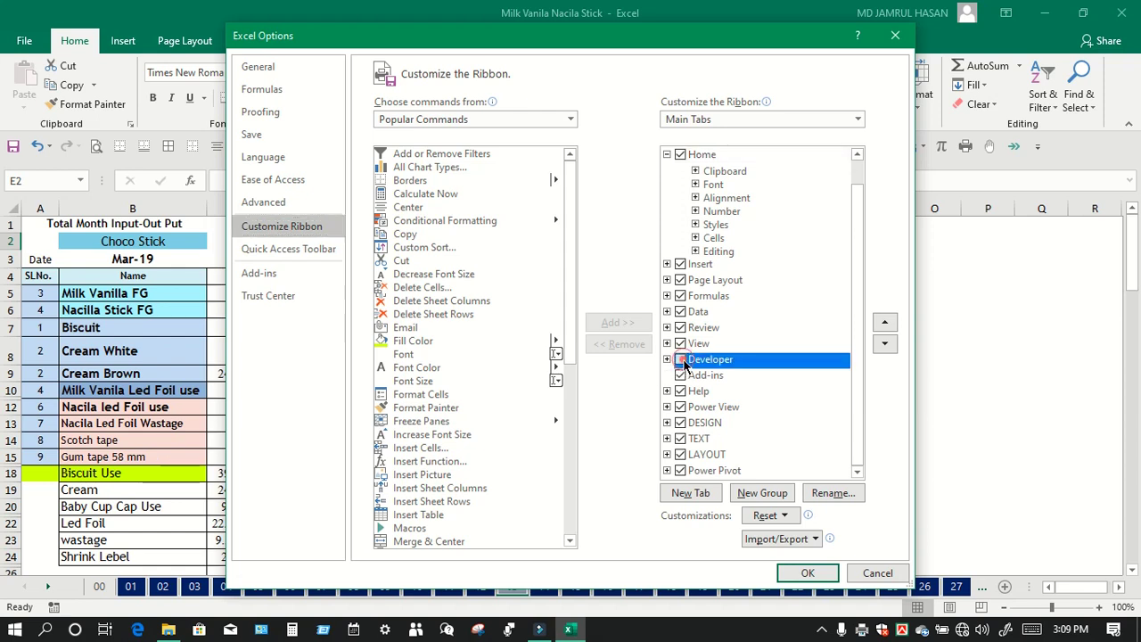
click(811, 575)
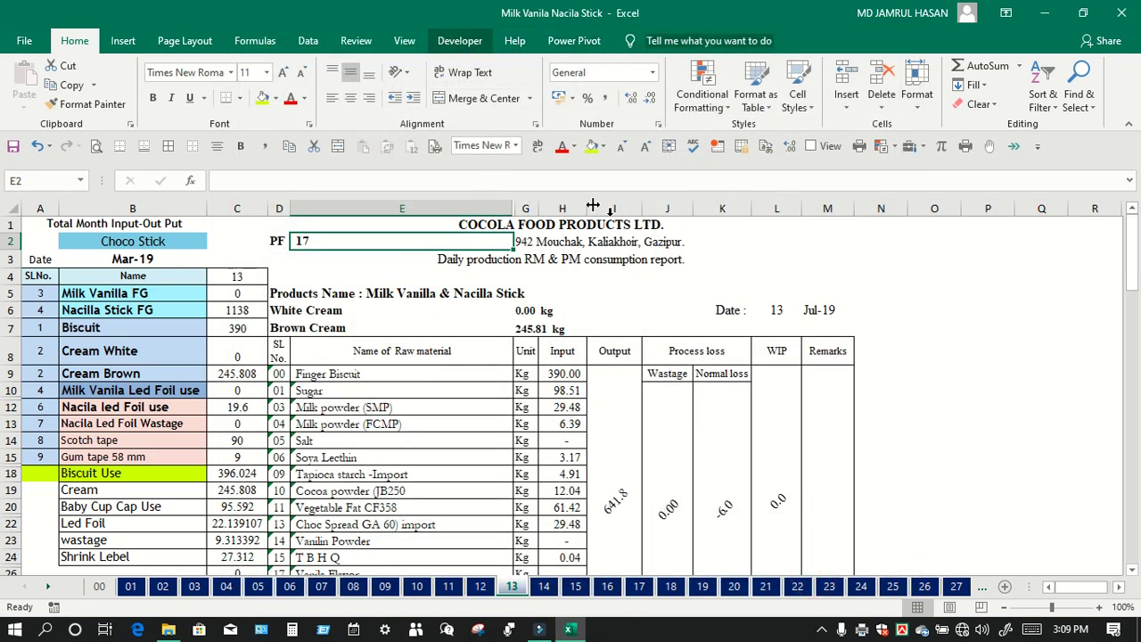
Step: Switch to the Developer tab and select report columns D through M
click(463, 43)
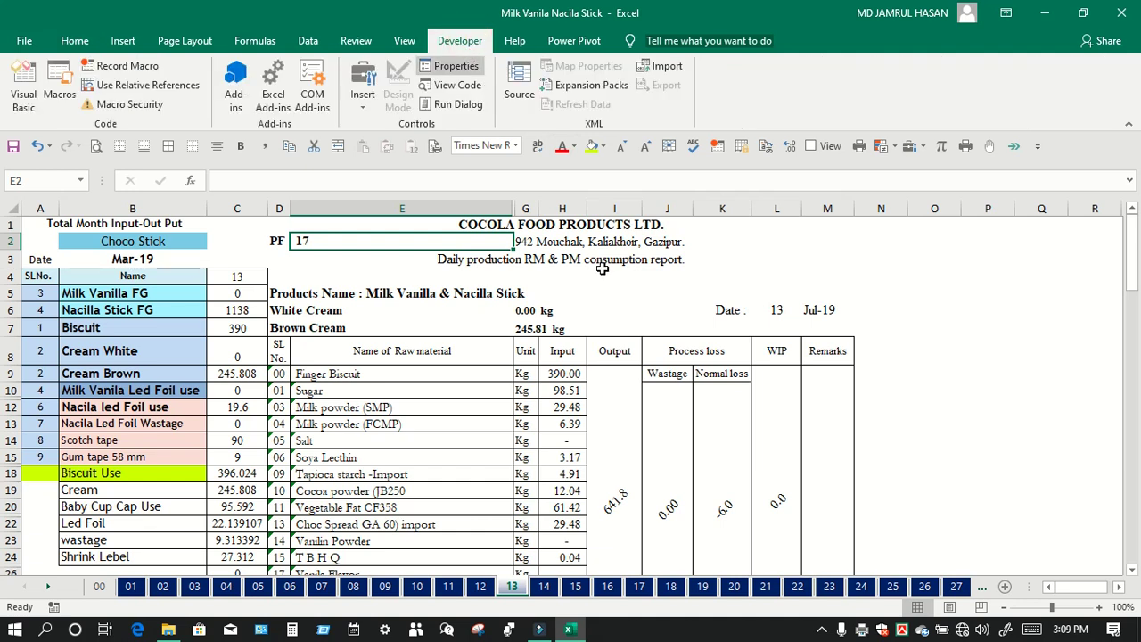
click(561, 293)
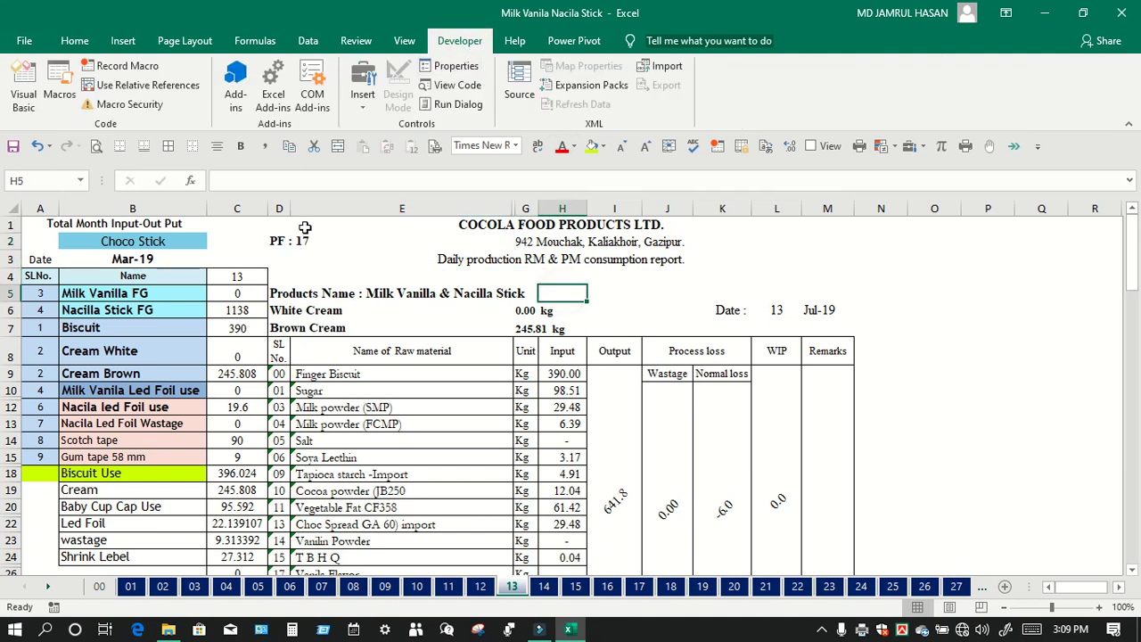
click(59, 89)
drag(281, 208, 841, 229)
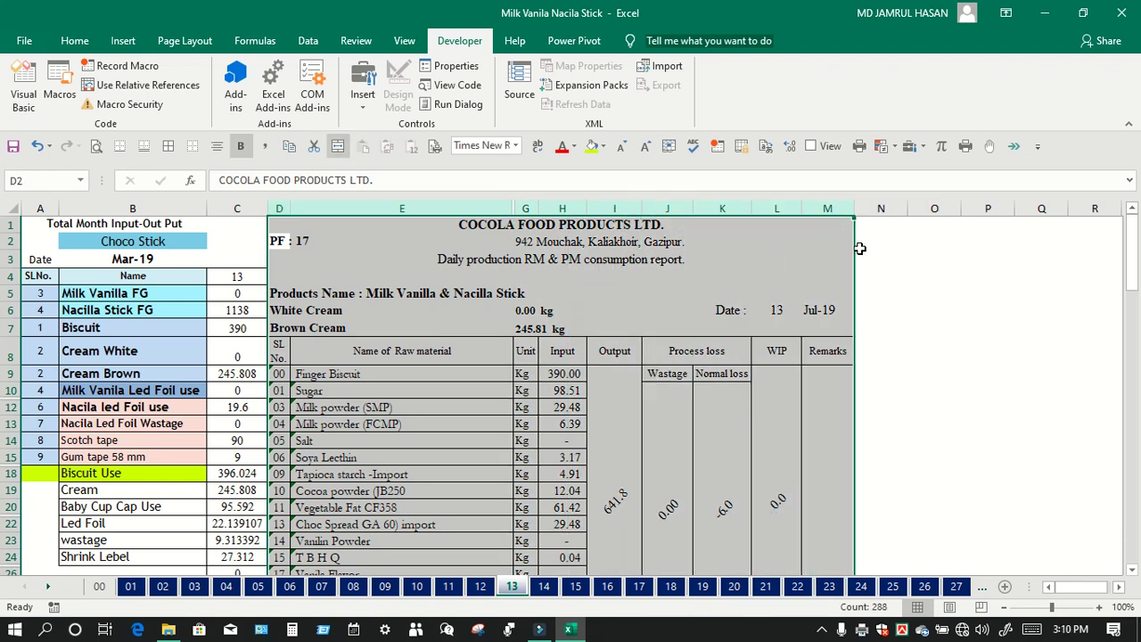
Step: Name the new macro InPut_OutPut_Final_Print and store it in the Personal Macro Workbook
click(121, 71)
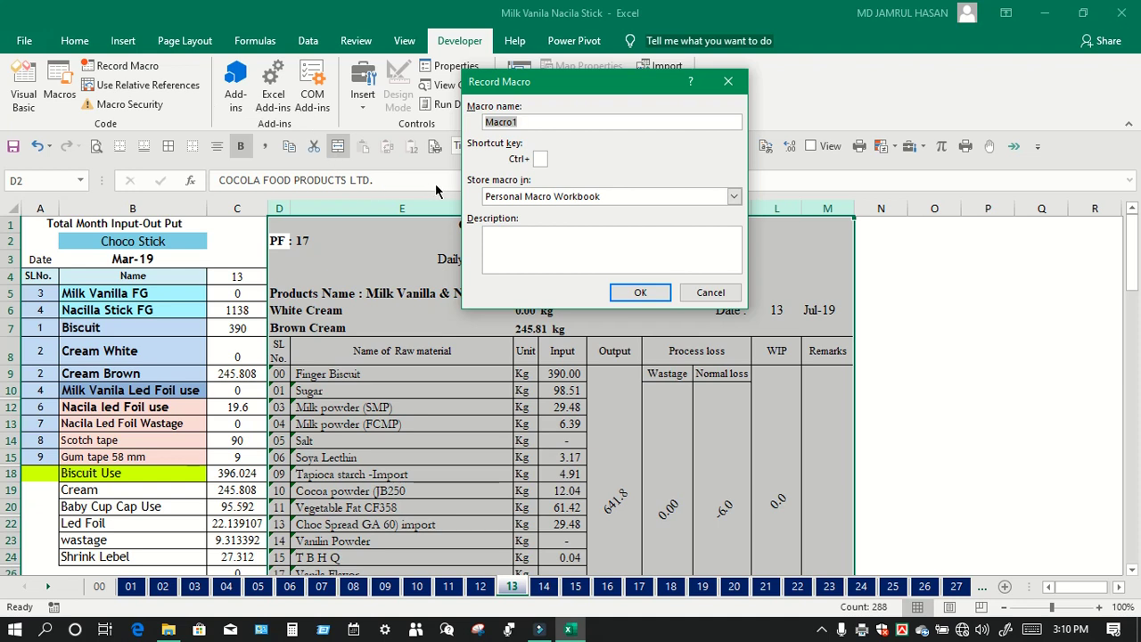
key(BackSpace)
text(inal_Print)
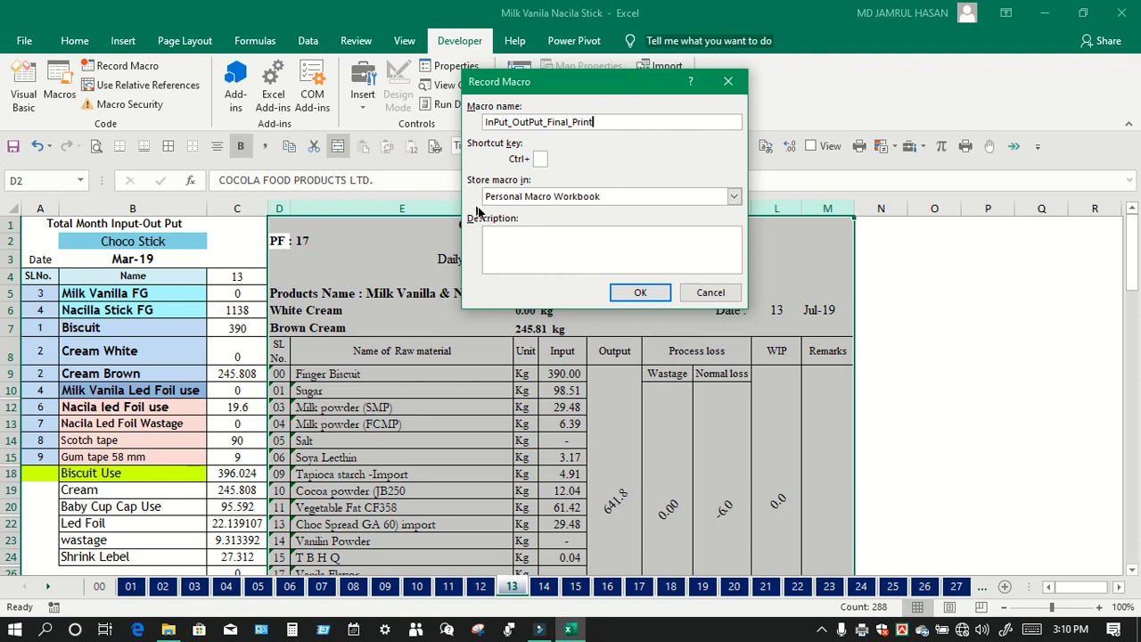
click(603, 196)
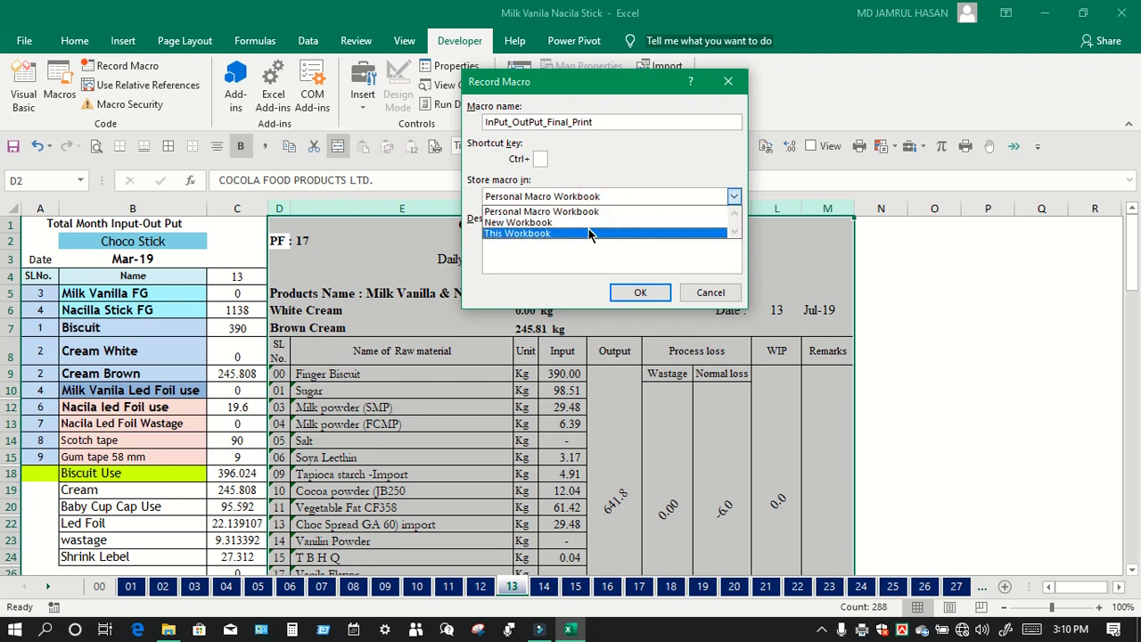
click(617, 210)
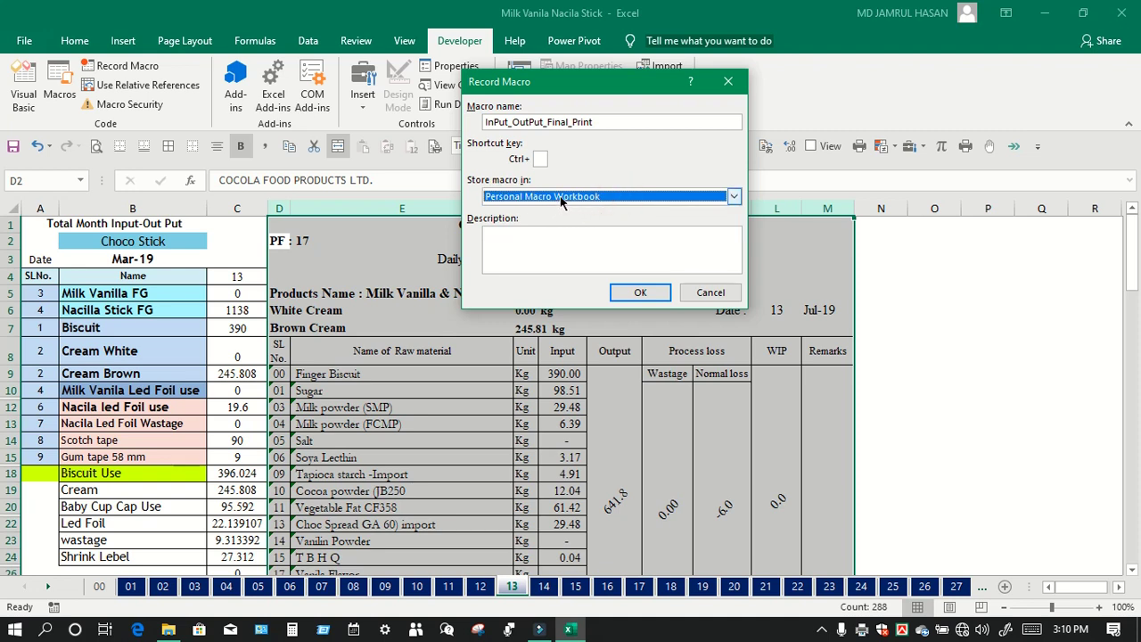
click(561, 198)
click(561, 234)
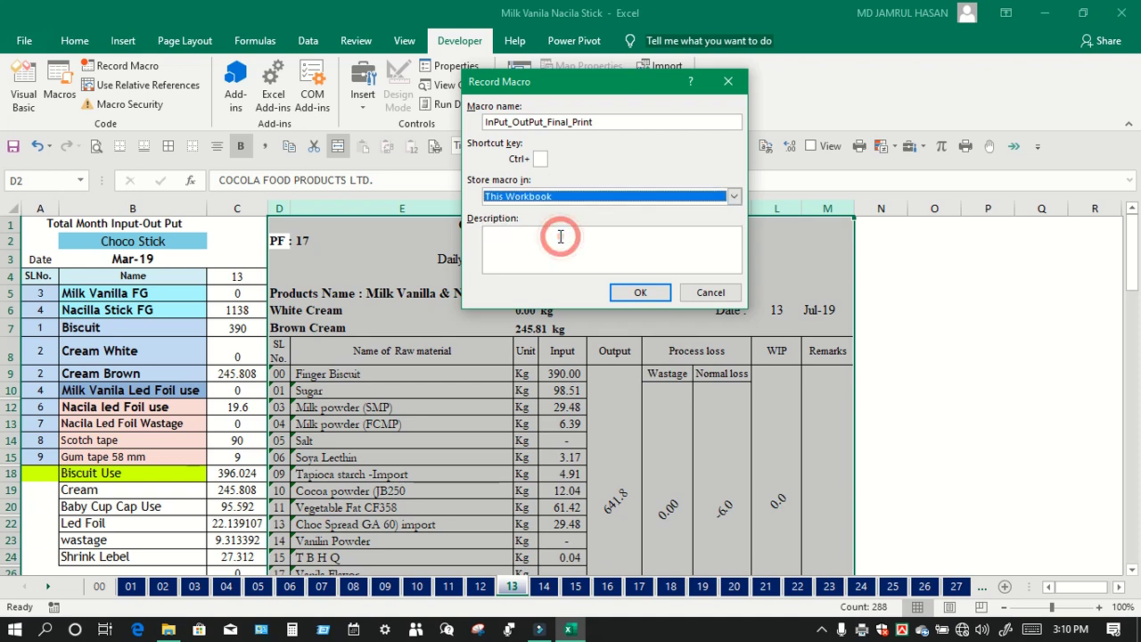
click(563, 199)
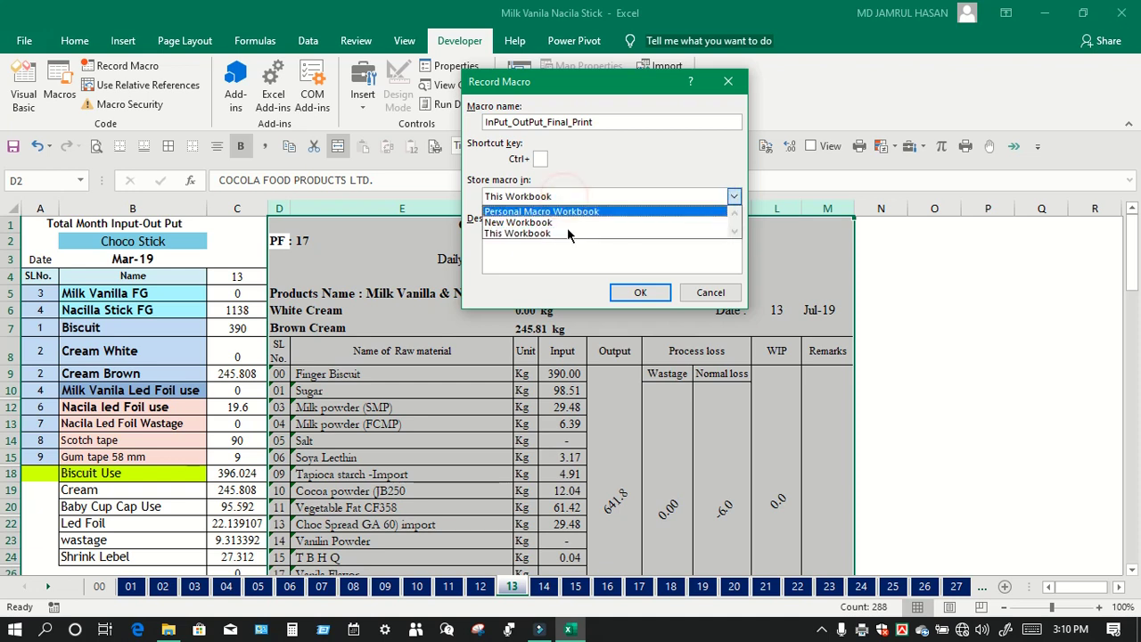
click(575, 215)
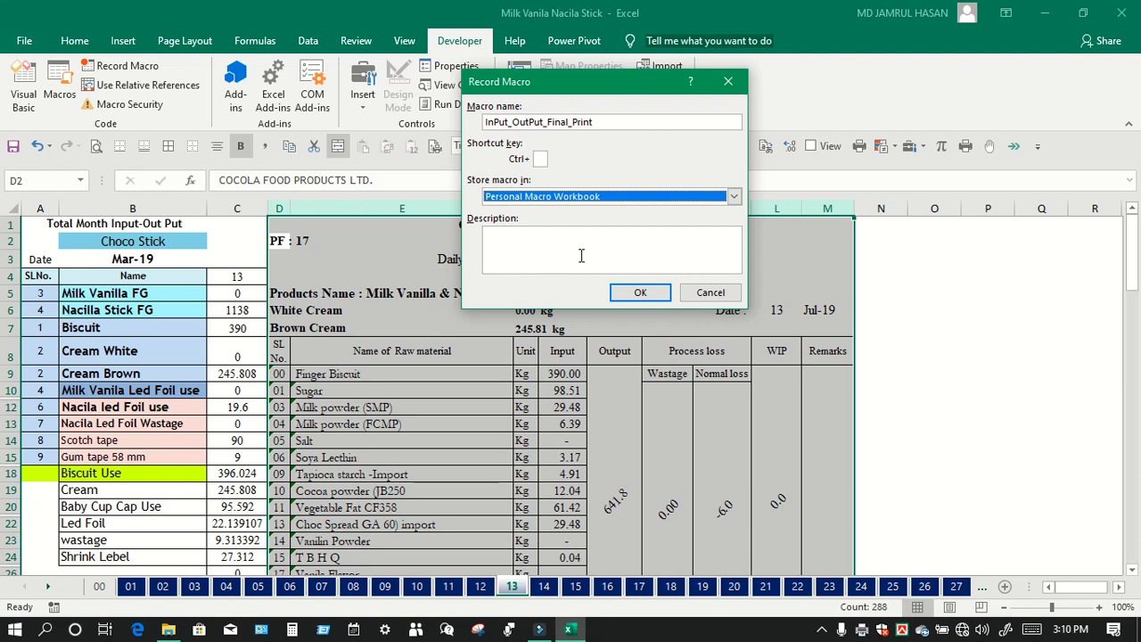
Step: Leave the shortcut key empty and begin recording the macro
click(582, 256)
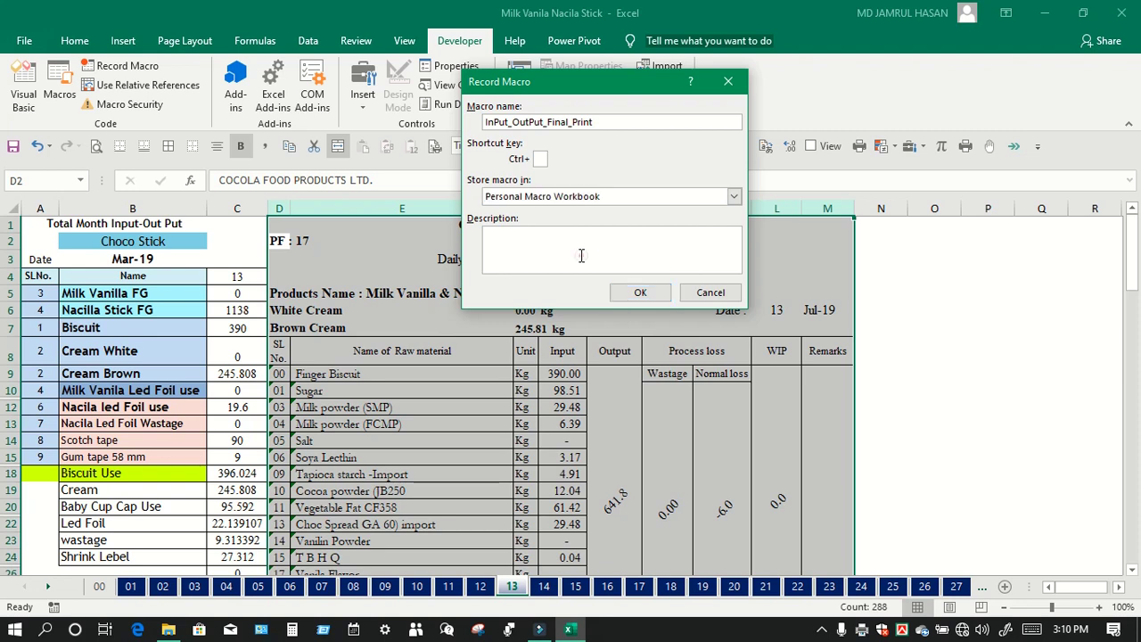
click(538, 159)
text(y)
key(BackSpace)
click(594, 258)
click(622, 293)
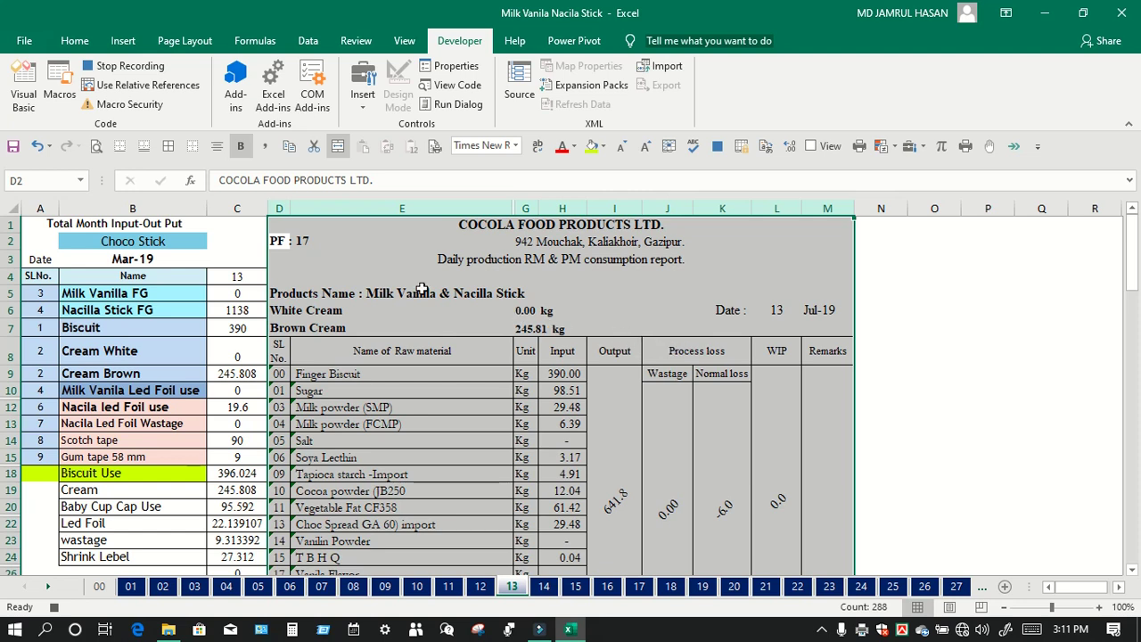
Step: Open the print preview and keep Print Selection as what to print
click(97, 146)
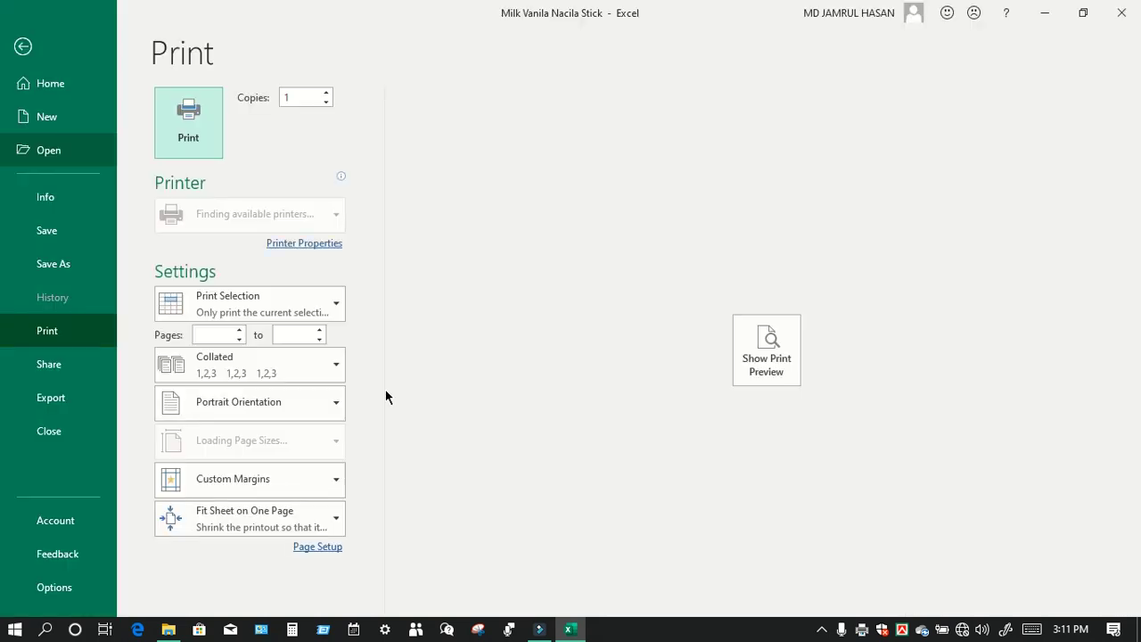
click(768, 363)
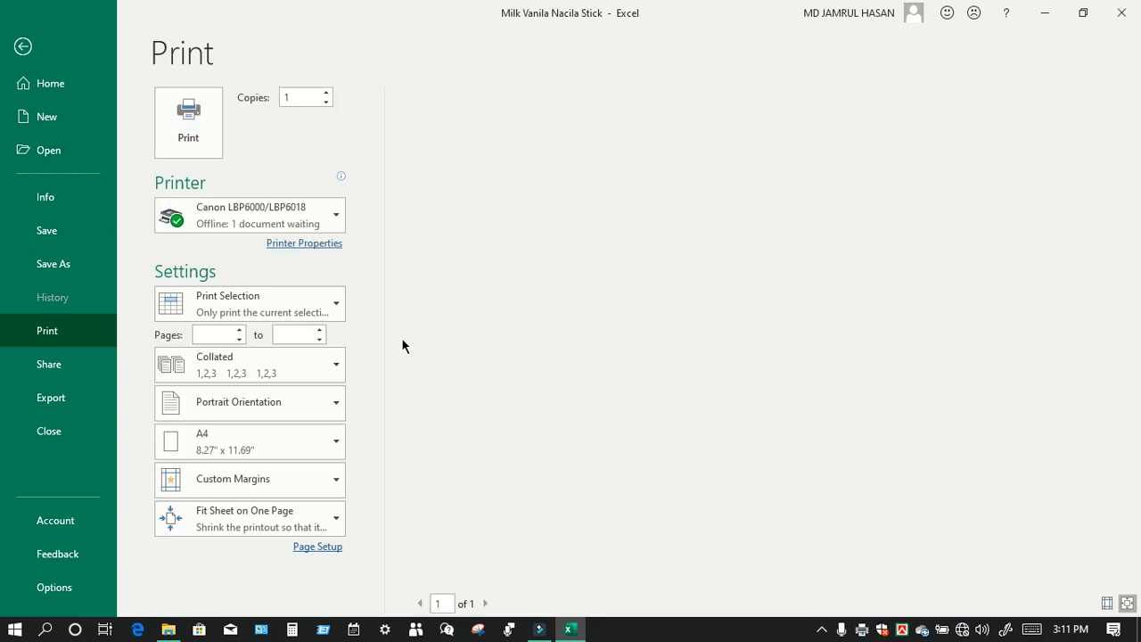
click(317, 306)
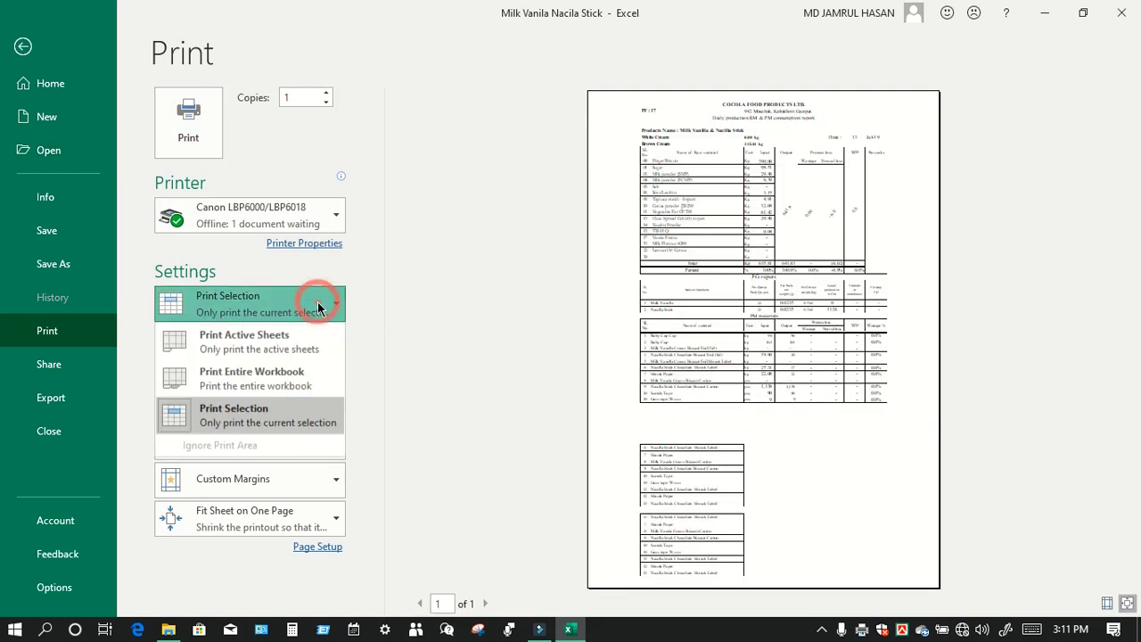
click(282, 407)
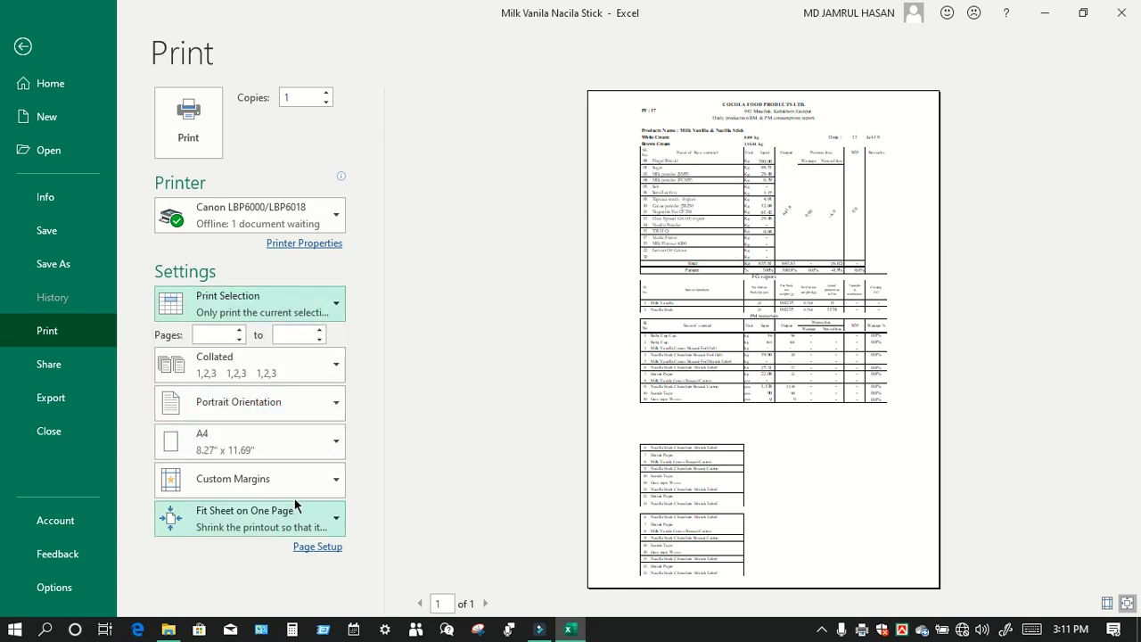
Step: In Page Setup, review the margins and keep scaling at fit to one page
click(310, 549)
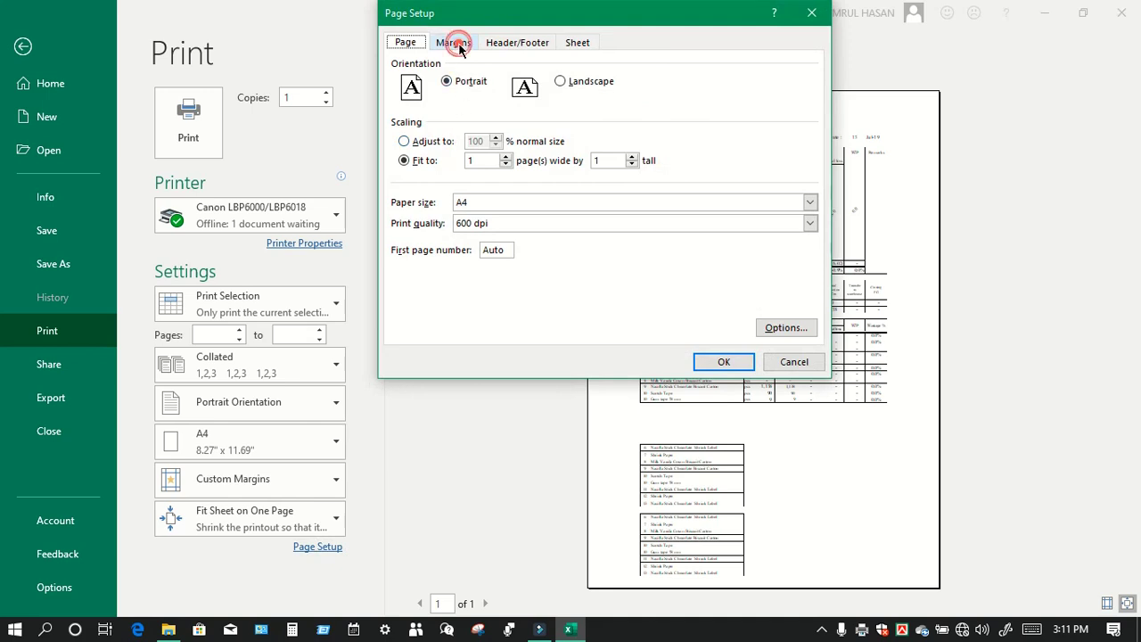
click(455, 45)
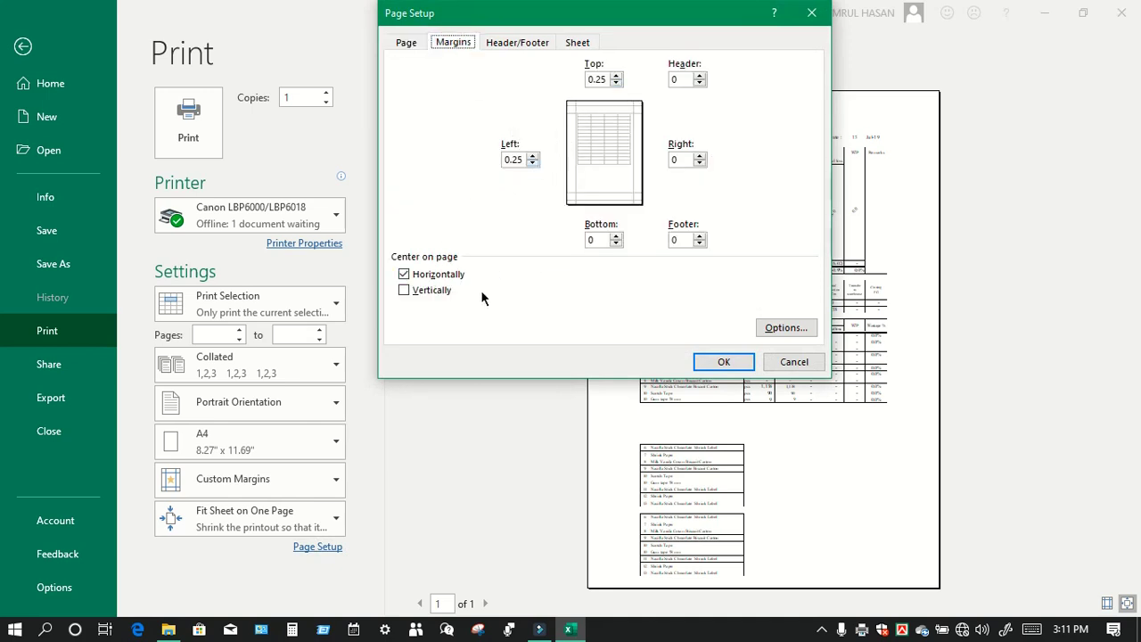
click(409, 45)
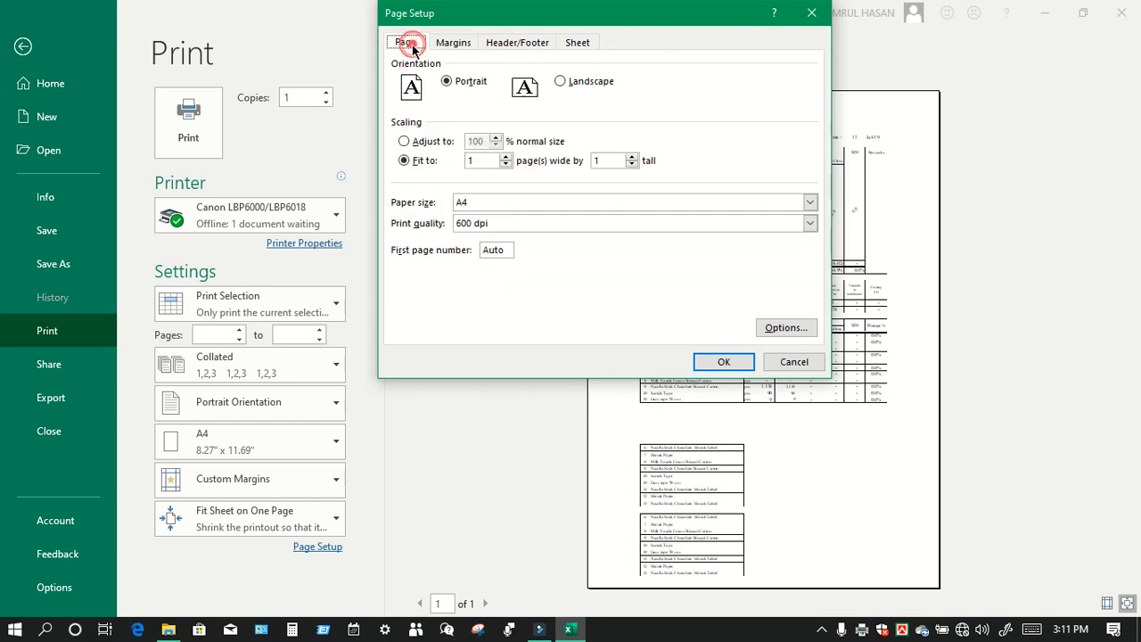
click(418, 143)
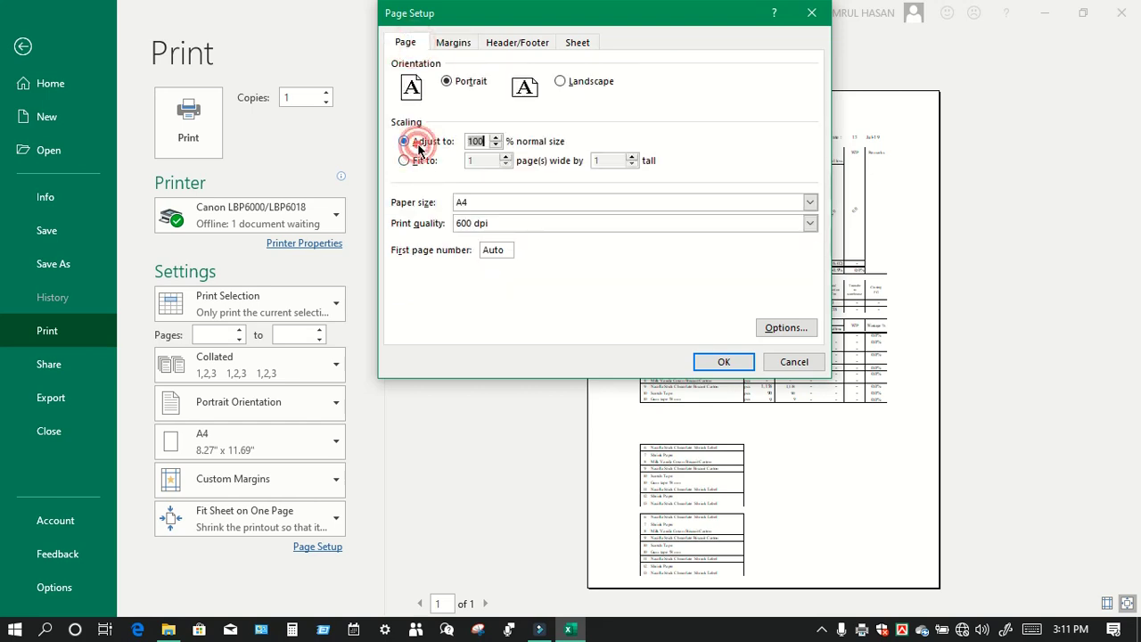
click(406, 161)
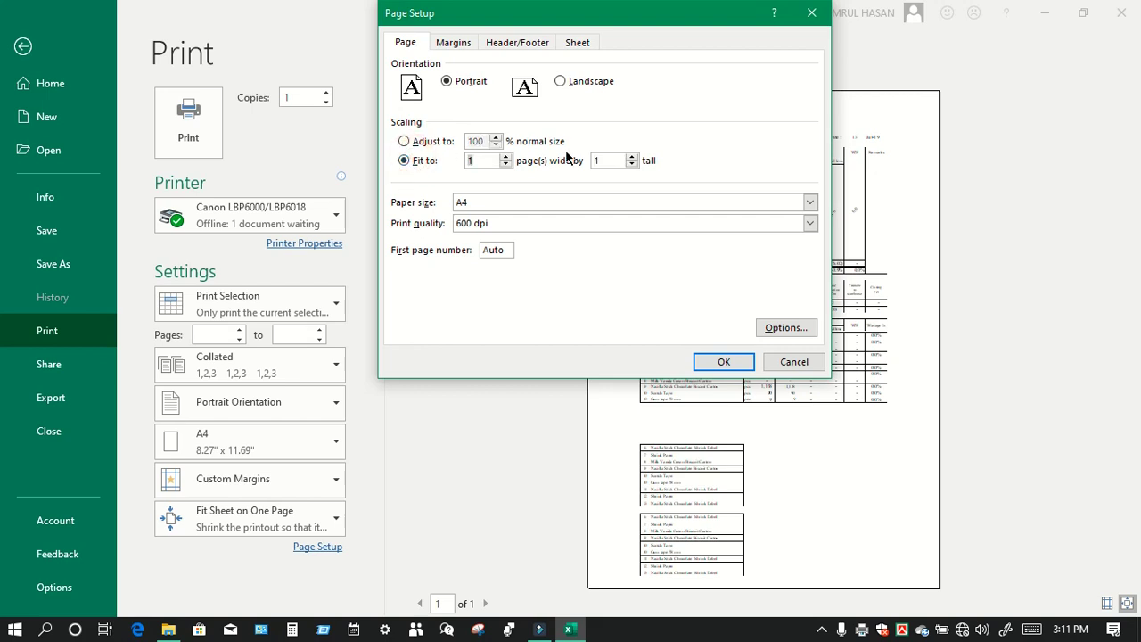
click(507, 47)
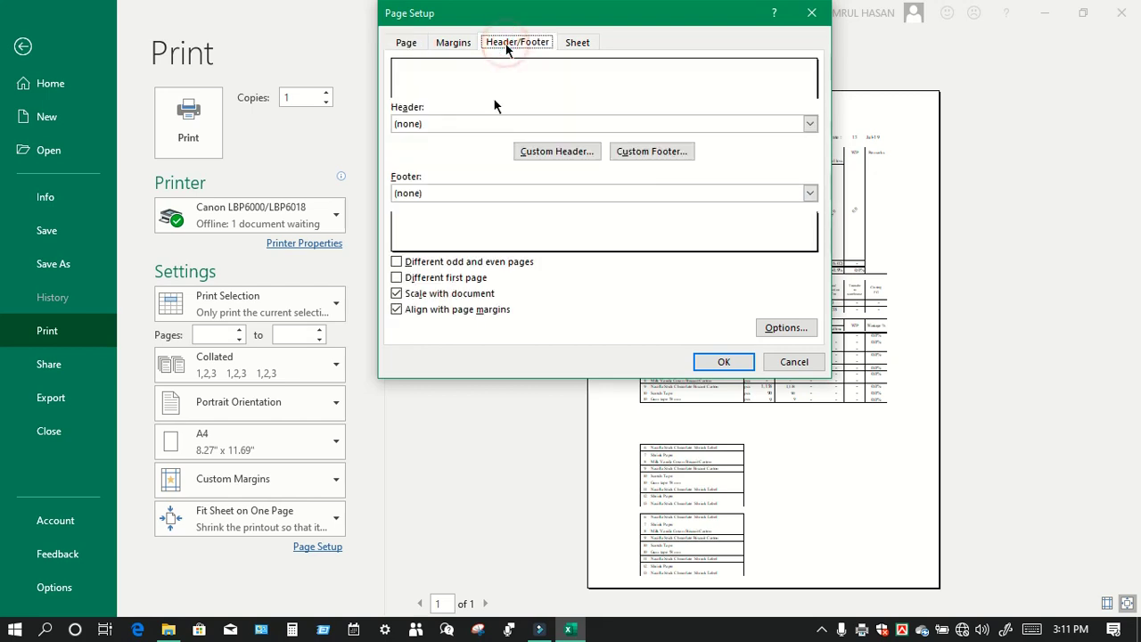
Step: Create a custom footer with Prepared By, PM/Incharge, PPIC and Factory Manager sections
click(676, 153)
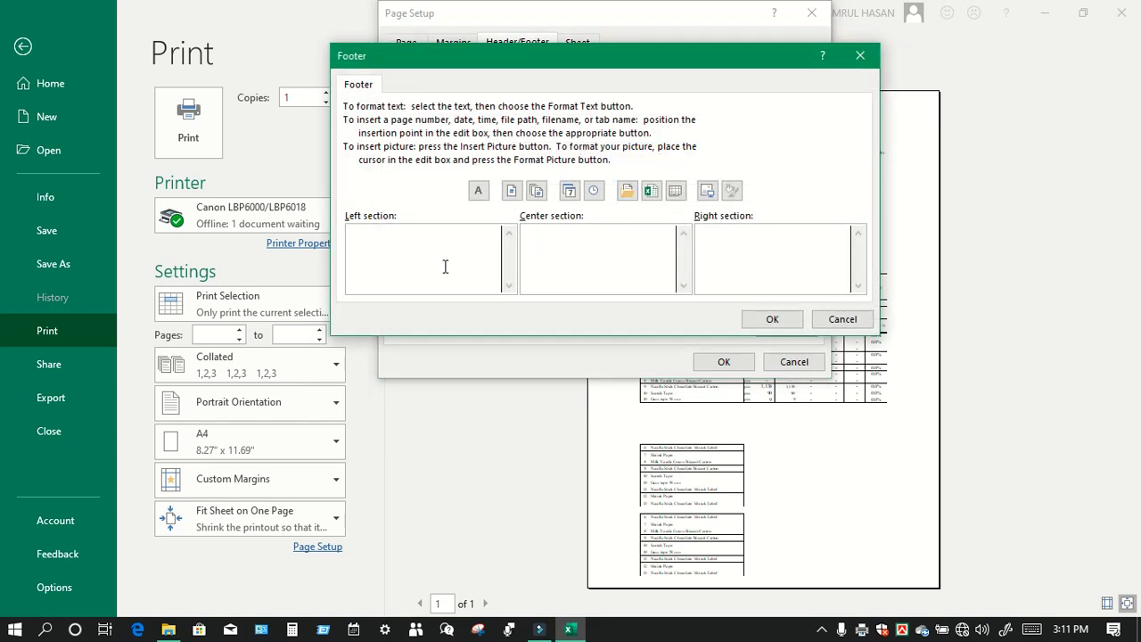
text(Prepared By)
click(549, 246)
text(PM/Incha)
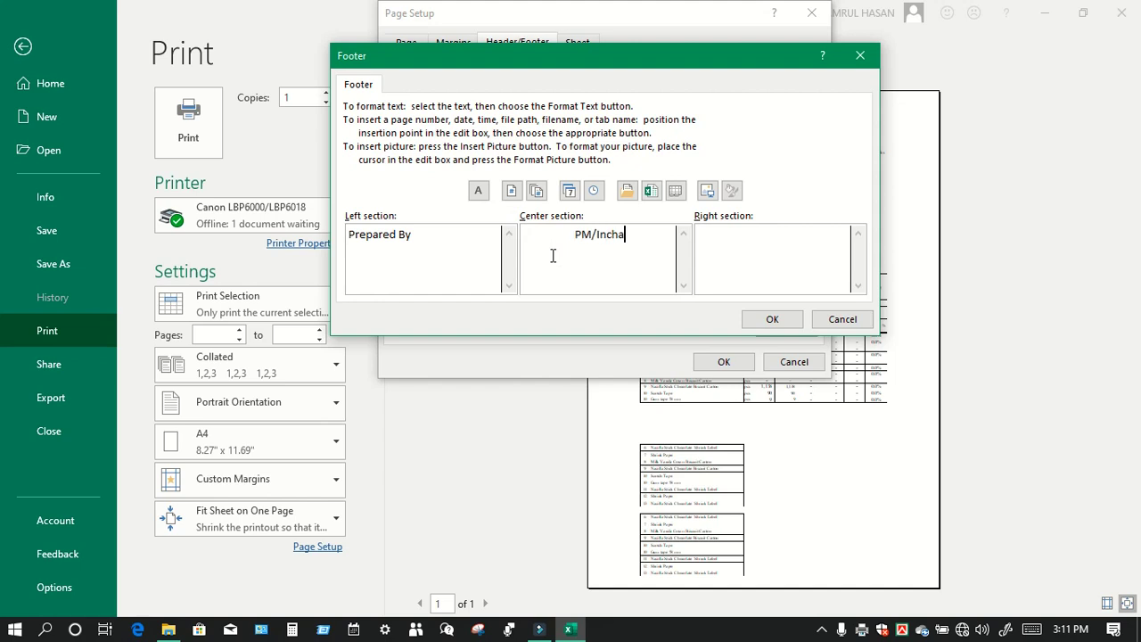
text(rge)
click(713, 249)
click(644, 243)
key(Return)
text(PPIC)
click(735, 250)
text(Fact)
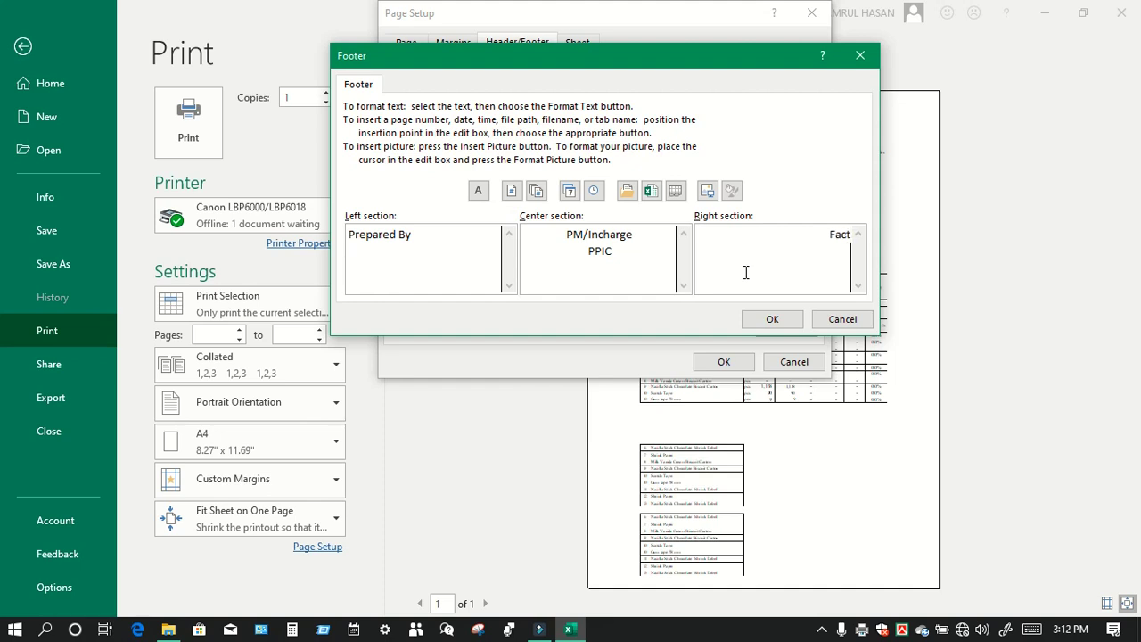
text(ory Manager)
Step: Add the date to the right footer section, then delete it and apply the footer
click(569, 192)
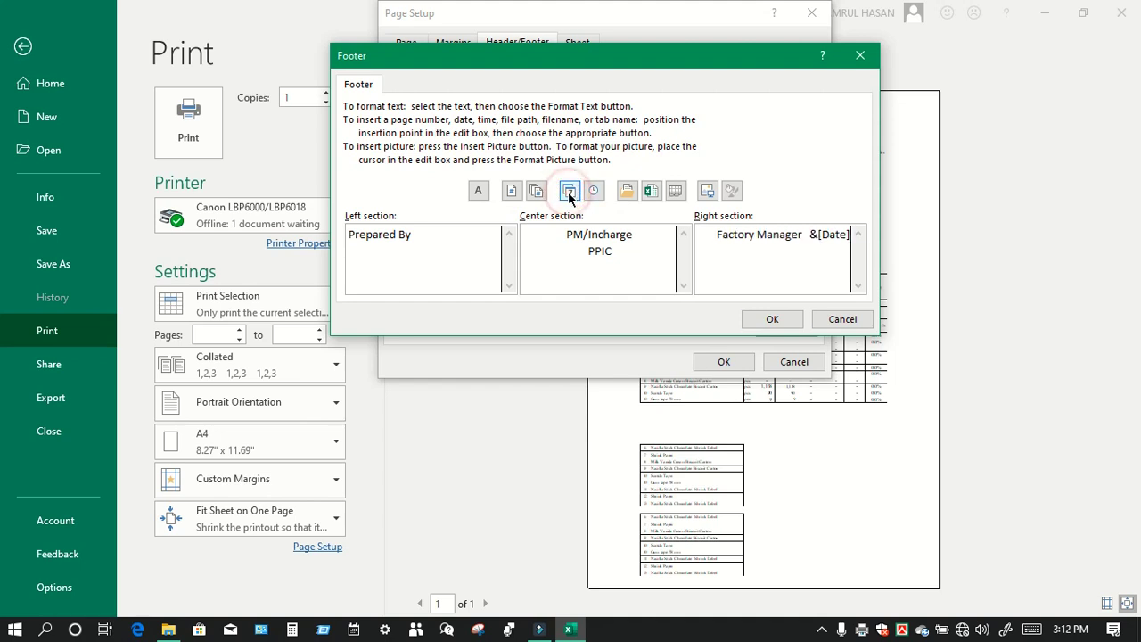
click(779, 319)
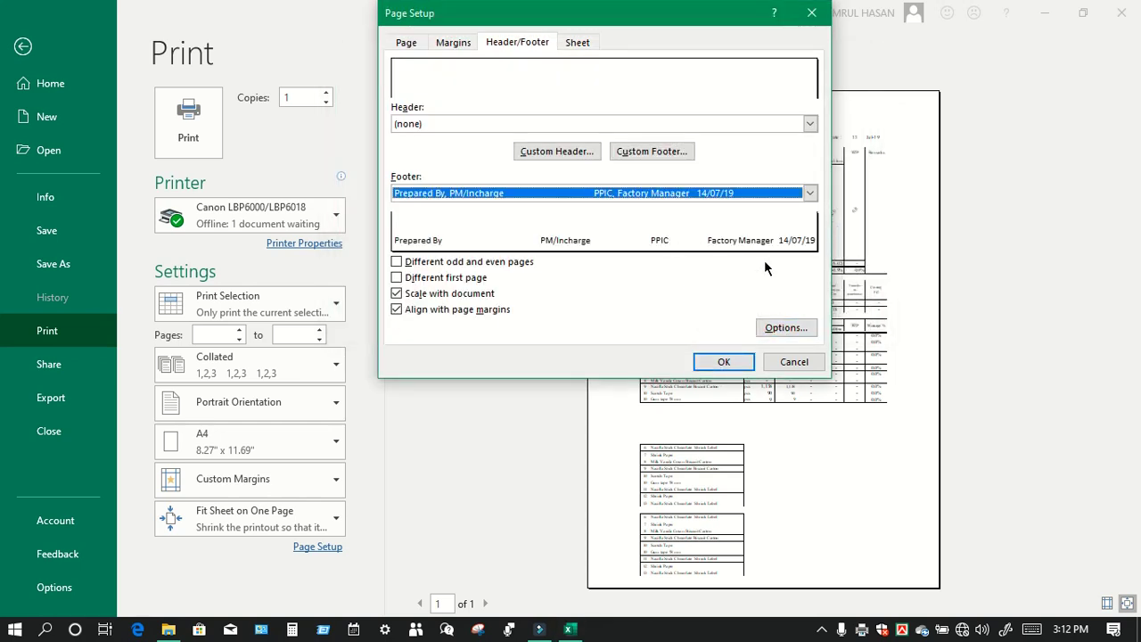
click(667, 153)
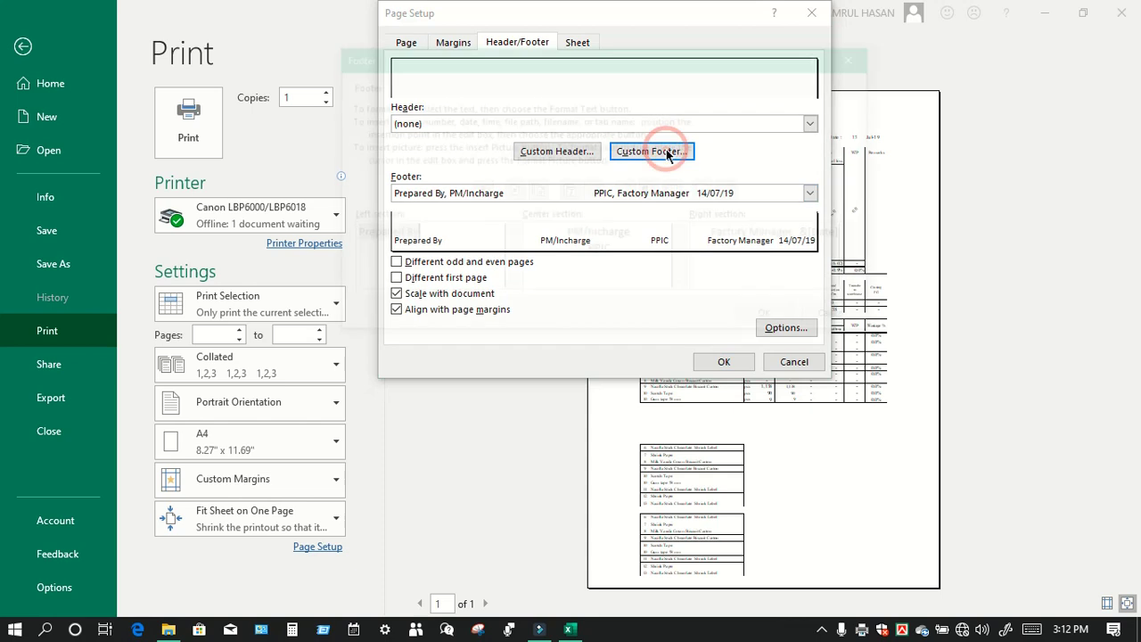
drag(808, 236, 946, 235)
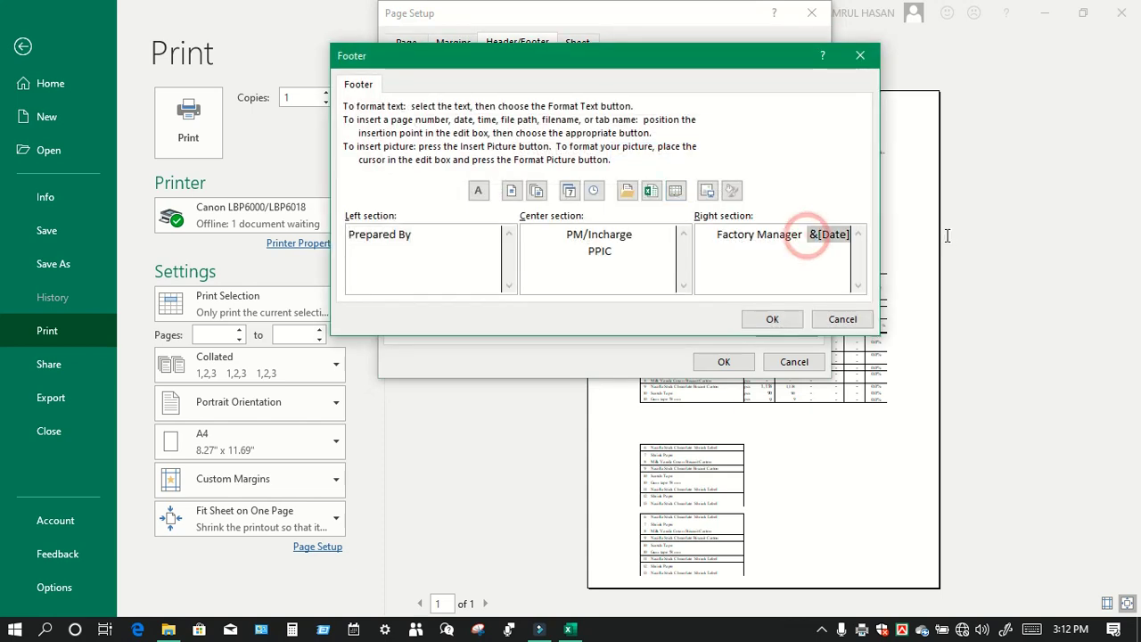
key(Delete)
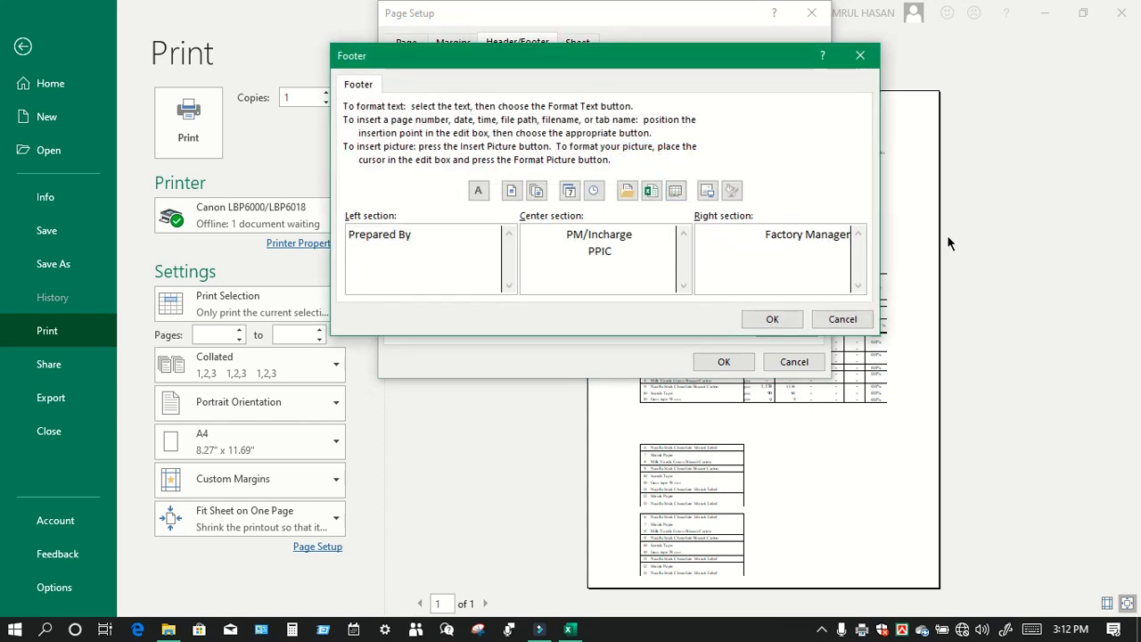
click(772, 318)
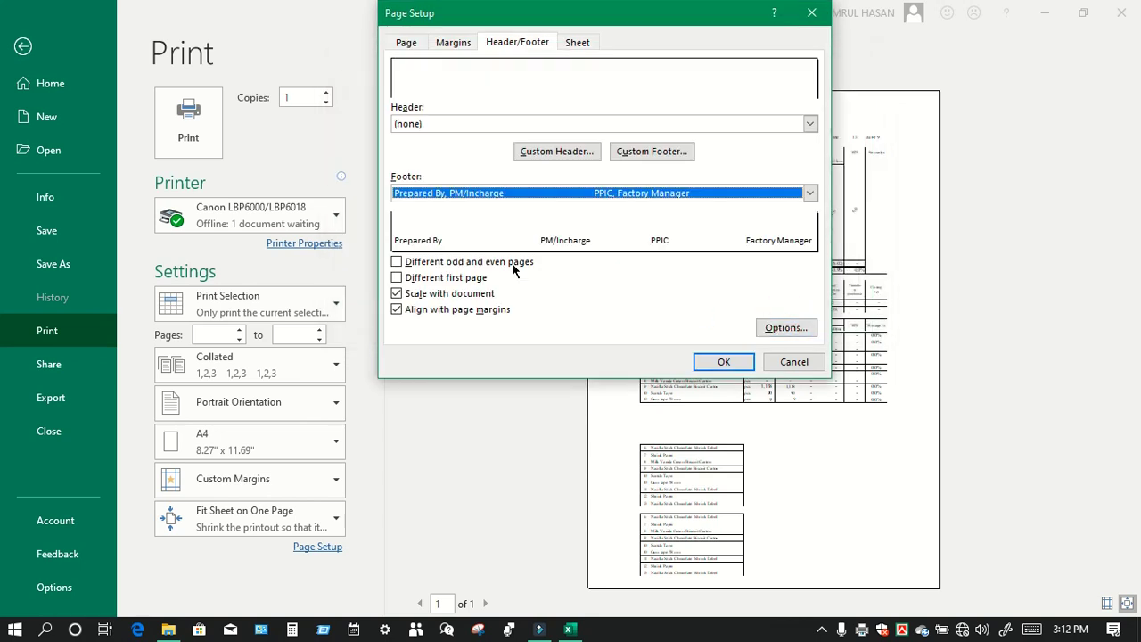
click(724, 358)
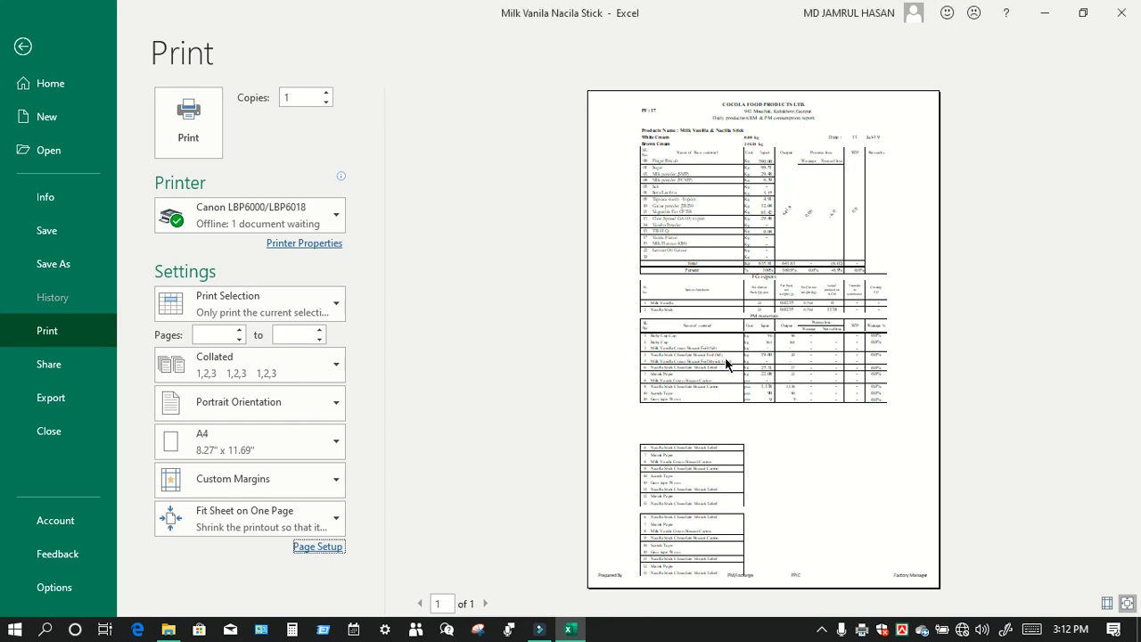
Step: Set the bottom page margin to 0.5 in Page Setup
click(299, 543)
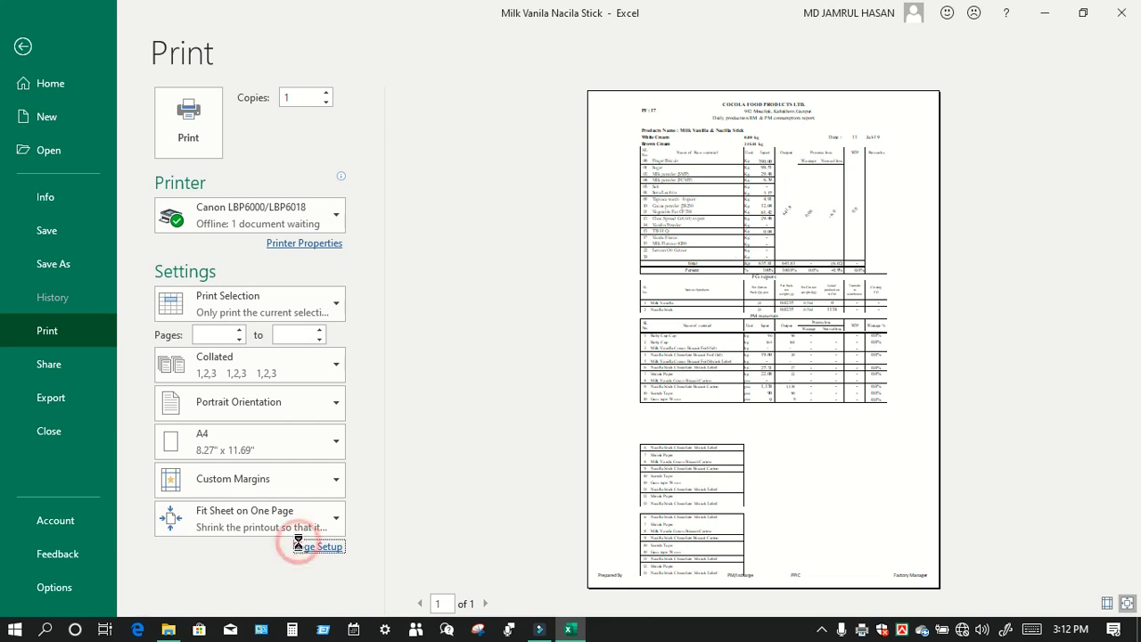
click(456, 43)
click(457, 45)
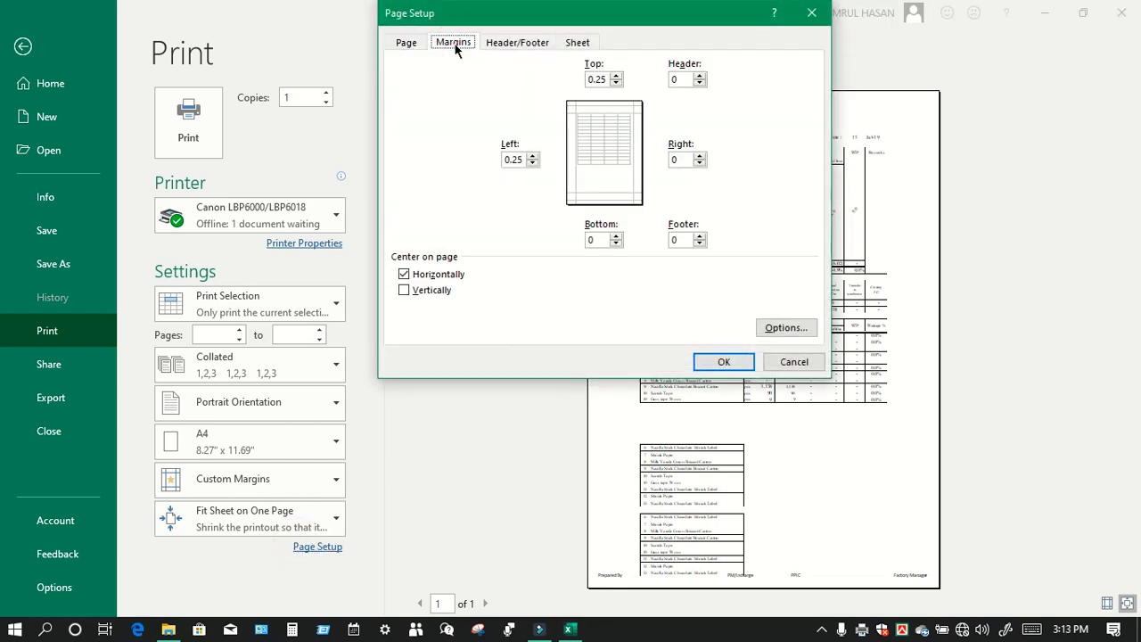
click(616, 235)
click(616, 236)
click(718, 362)
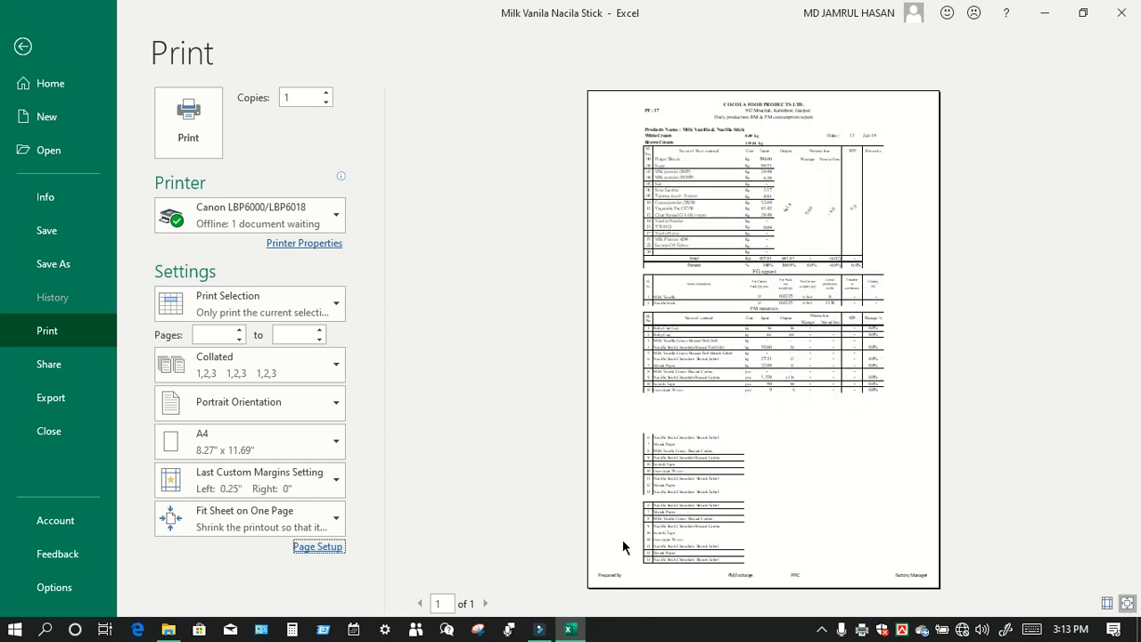
Step: Recheck the custom footer text and close Page Setup without changes
click(303, 547)
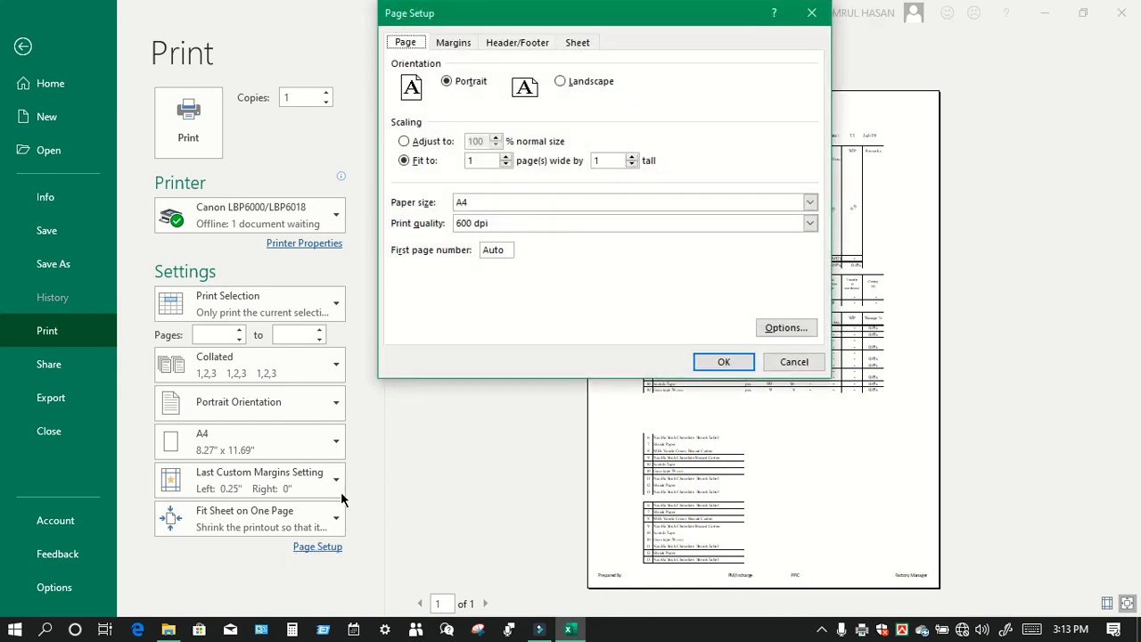
click(496, 43)
click(758, 199)
click(672, 152)
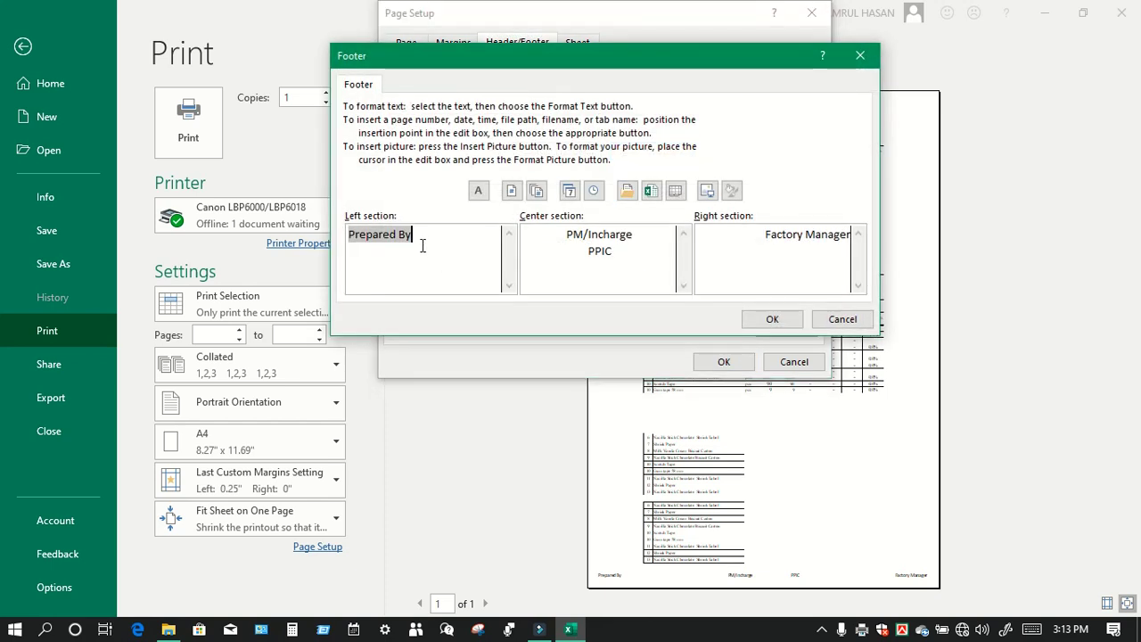
click(564, 234)
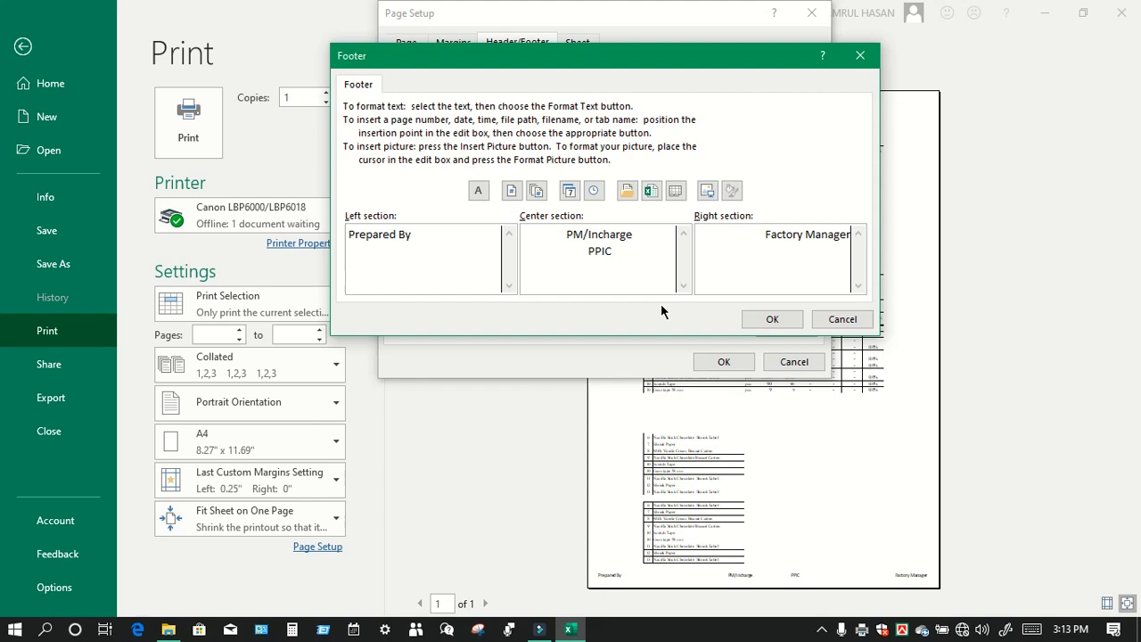
click(771, 318)
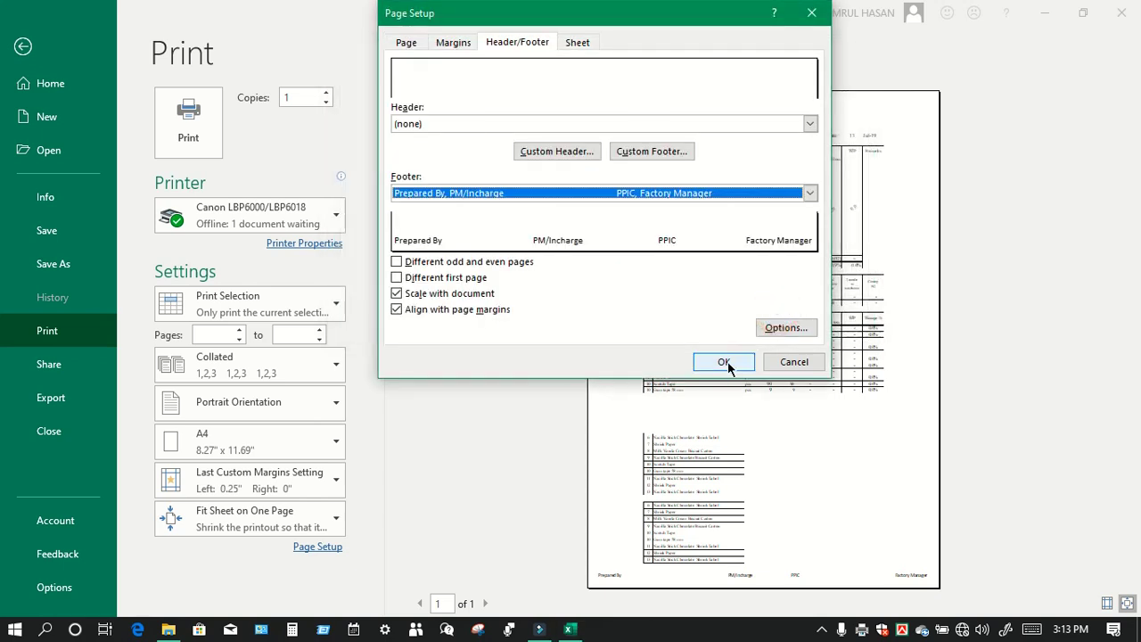
click(724, 362)
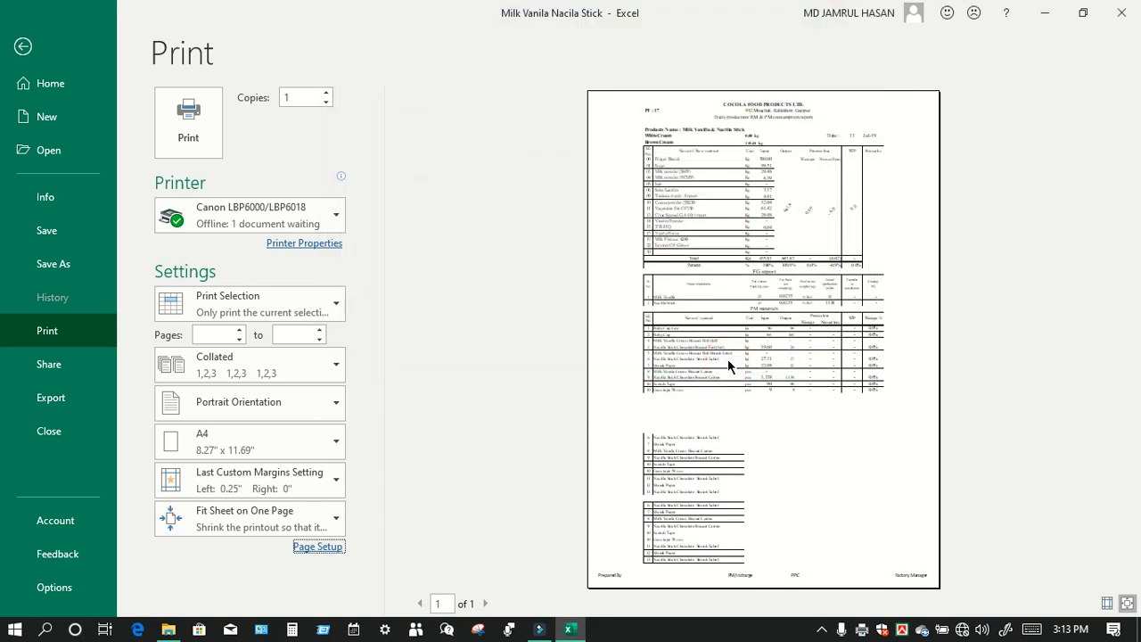
Step: Review the custom footer again and close Page Setup unchanged
click(314, 547)
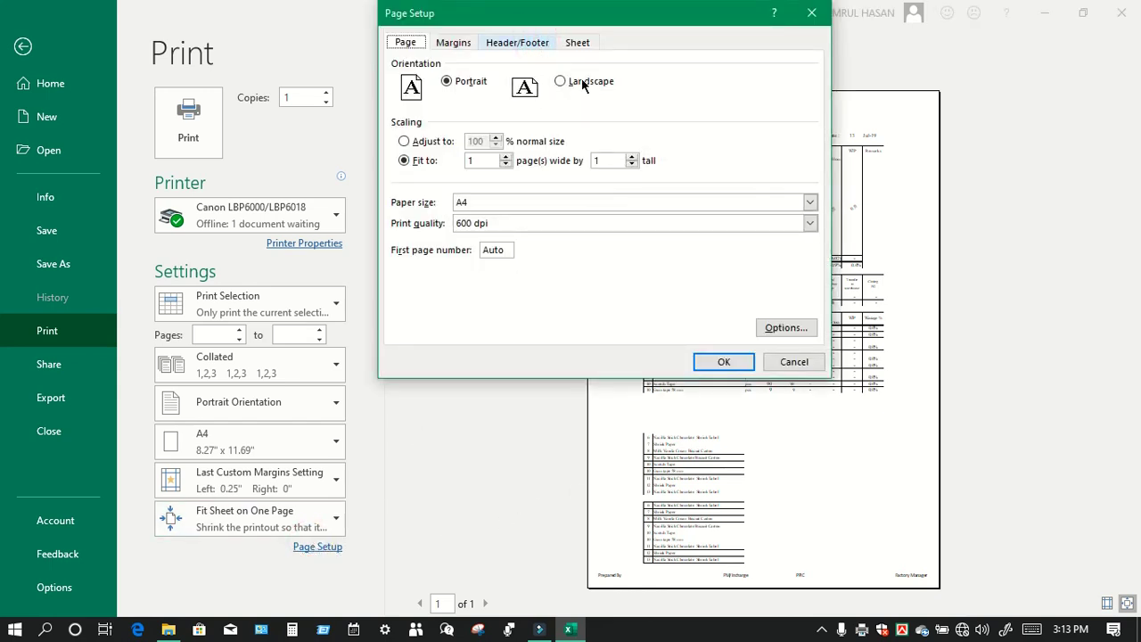
click(515, 39)
click(655, 152)
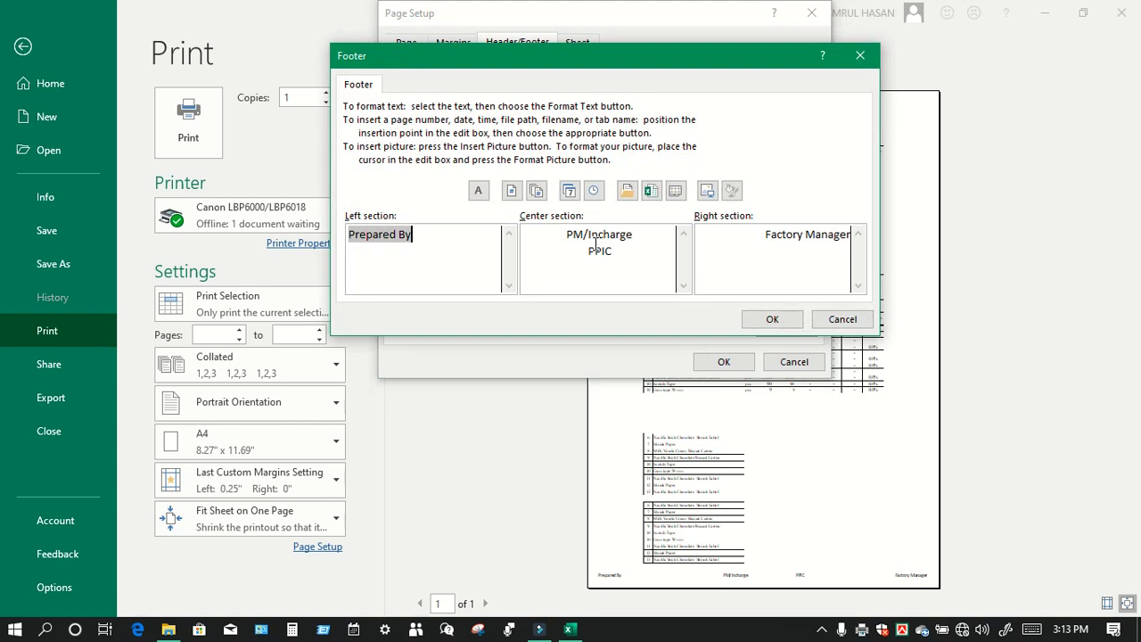
click(573, 244)
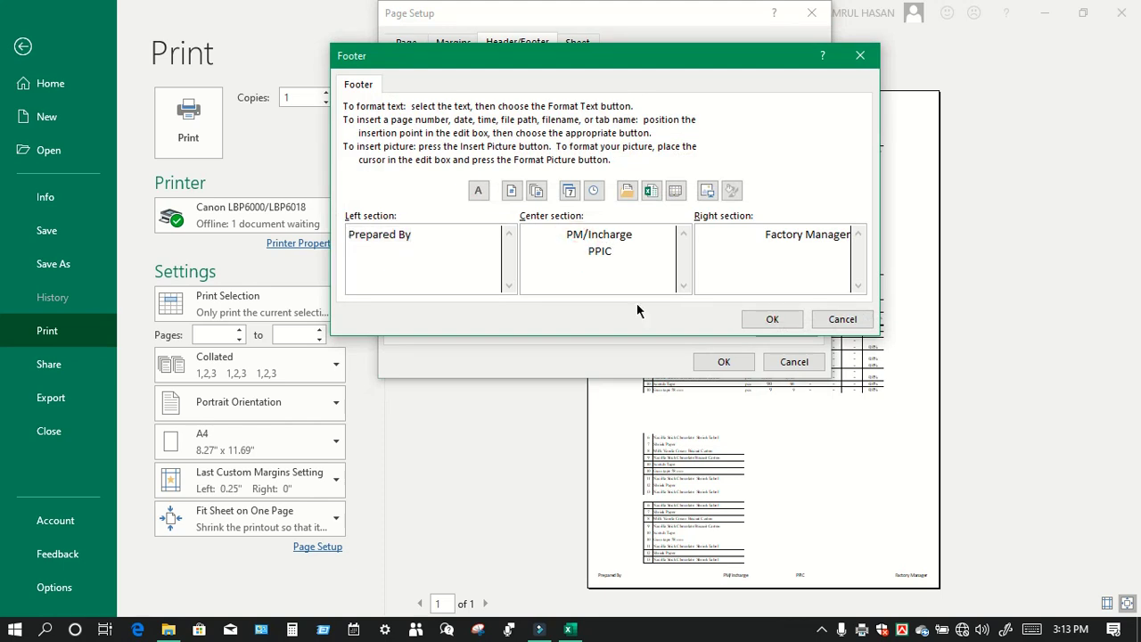
click(769, 318)
click(727, 361)
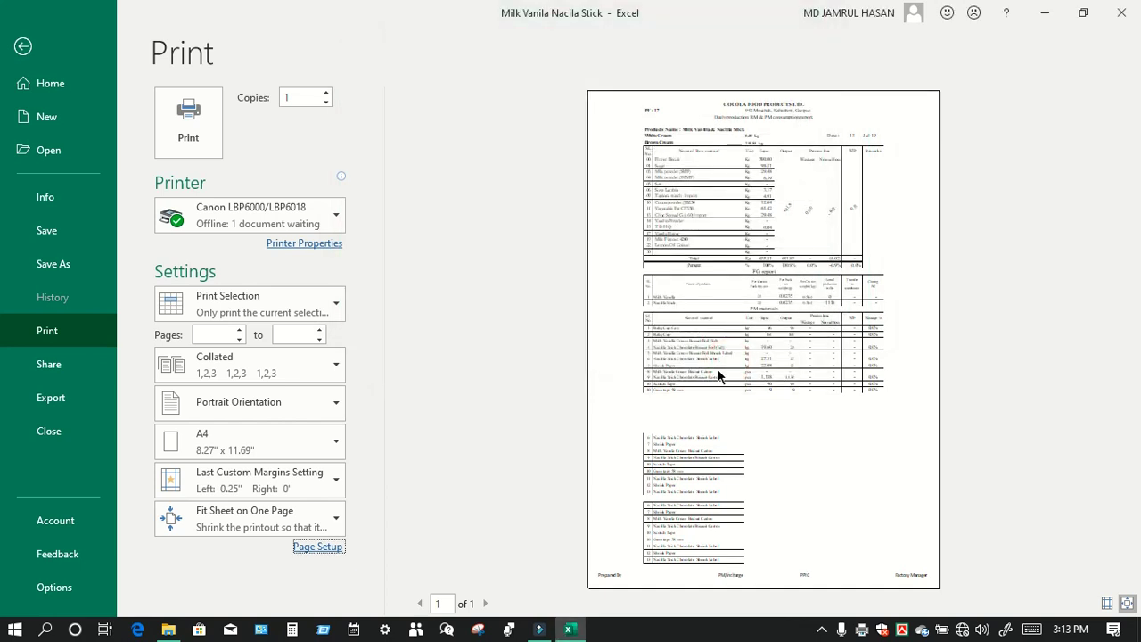
Step: Check the center footer around PPIC once more, then print the sheet
click(319, 545)
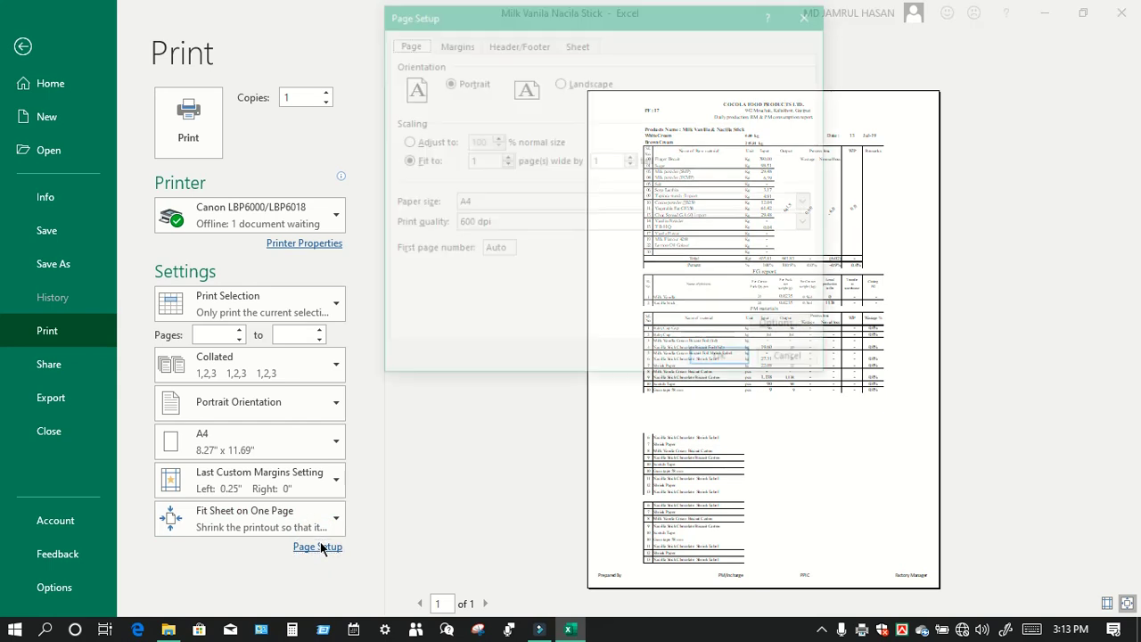
click(490, 41)
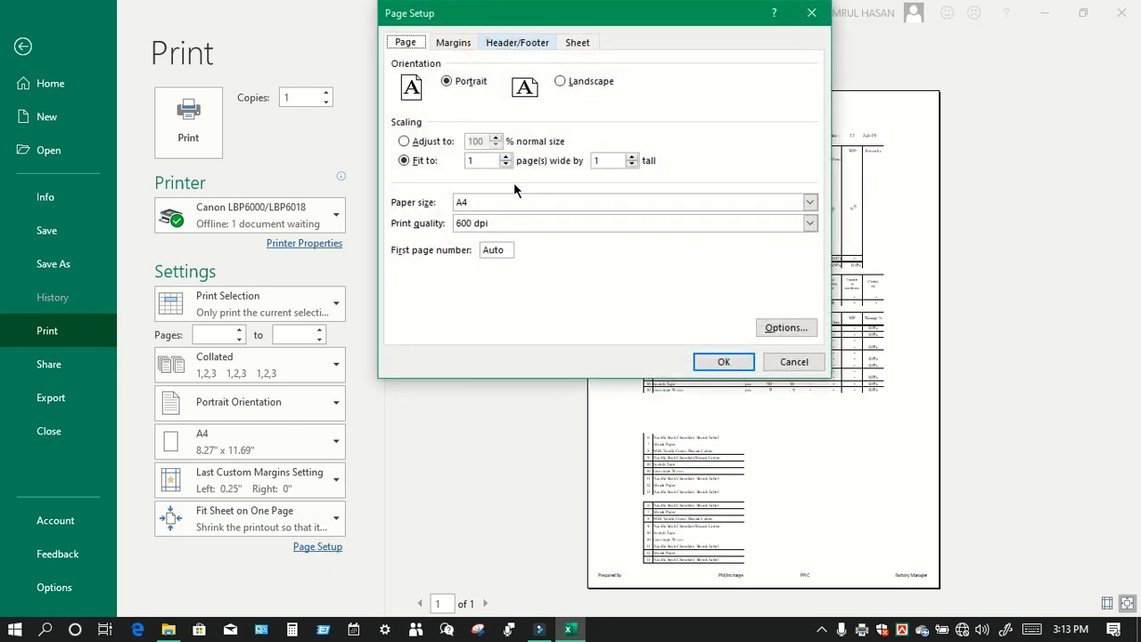
click(515, 43)
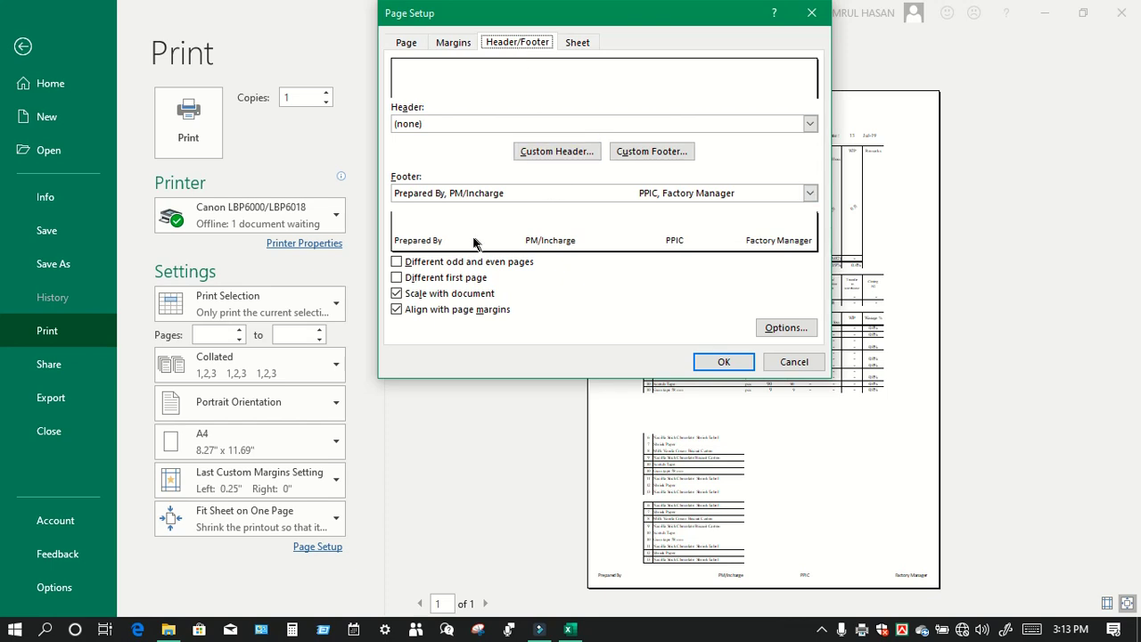
click(673, 156)
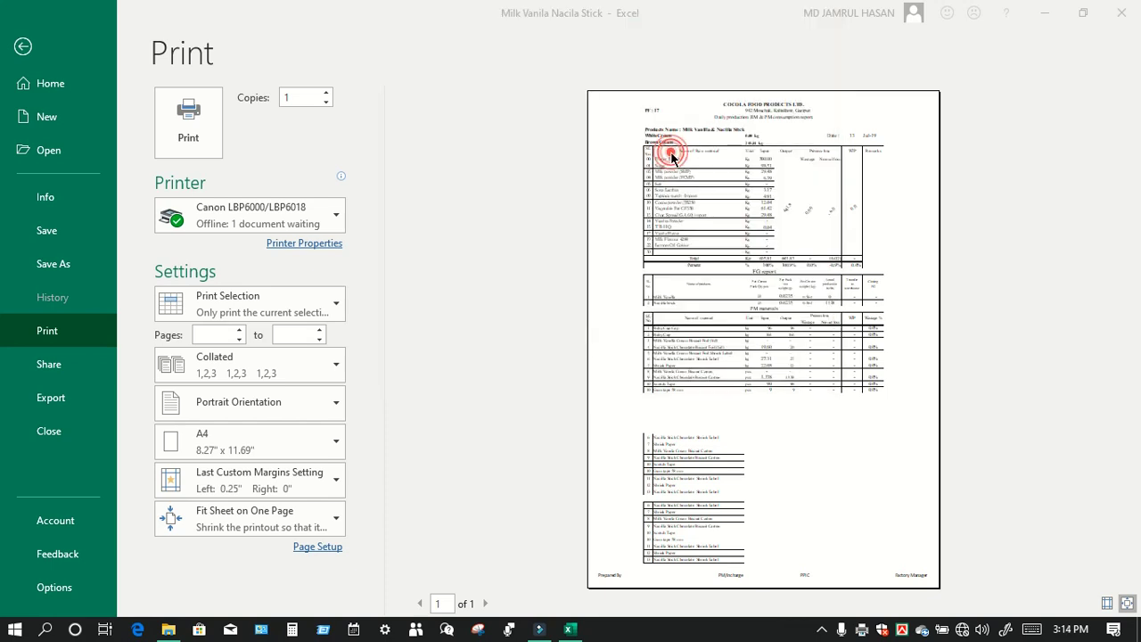
click(588, 251)
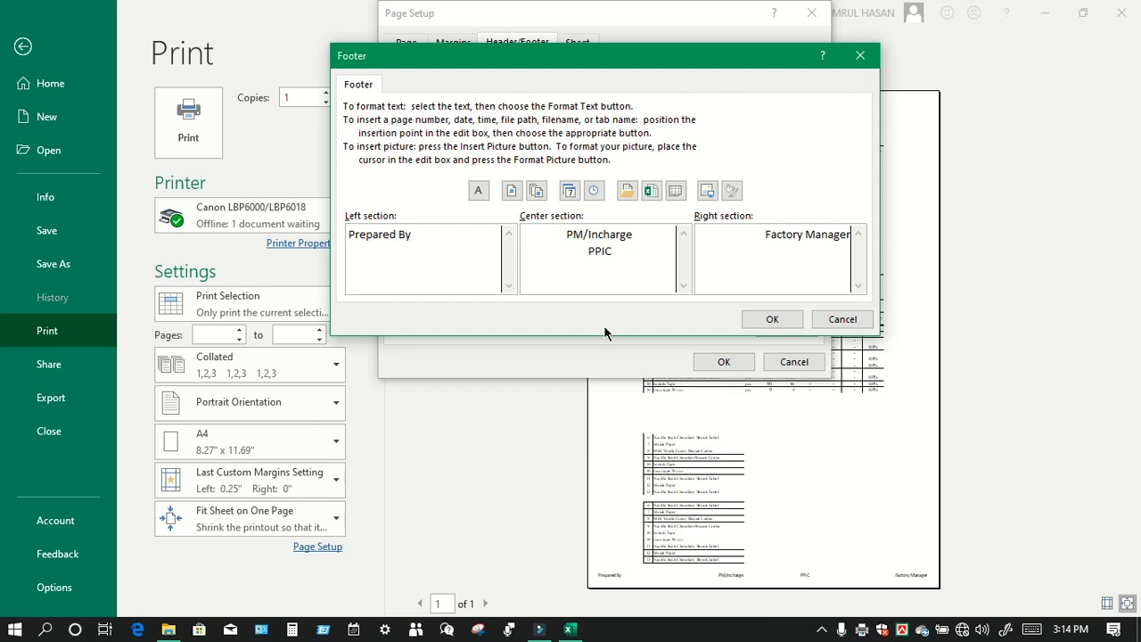
click(582, 247)
click(581, 251)
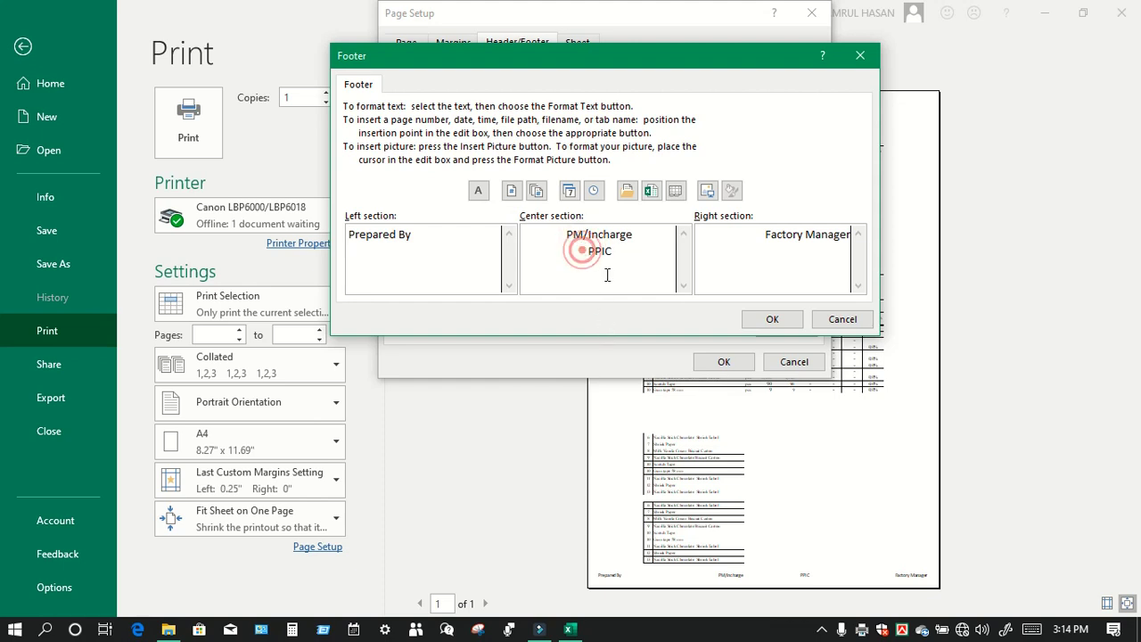
click(772, 320)
click(724, 361)
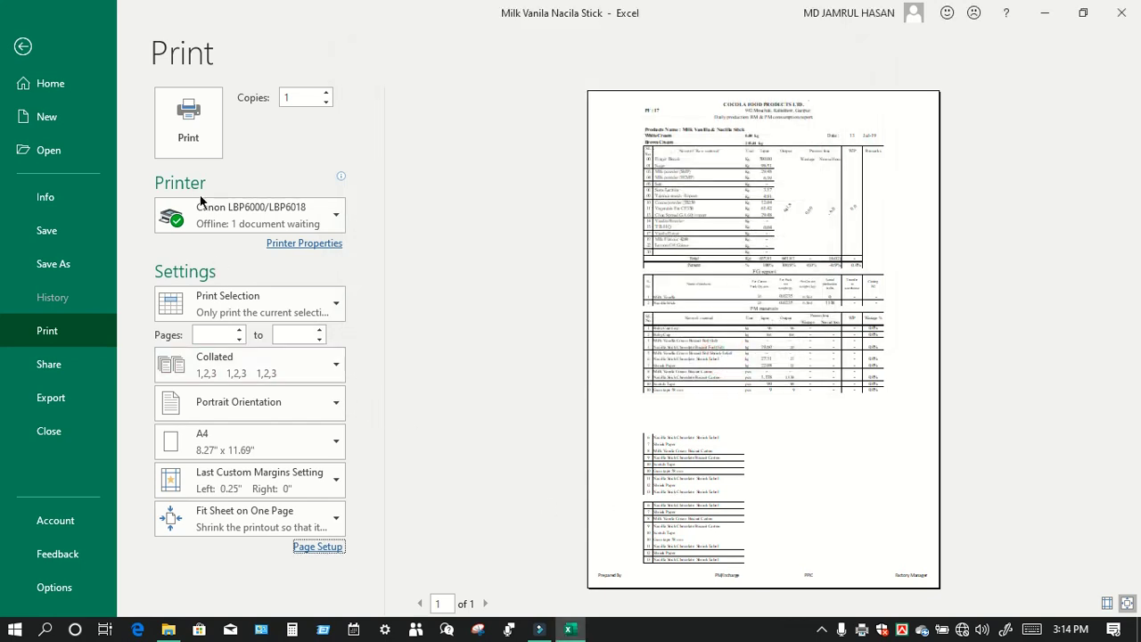
click(199, 142)
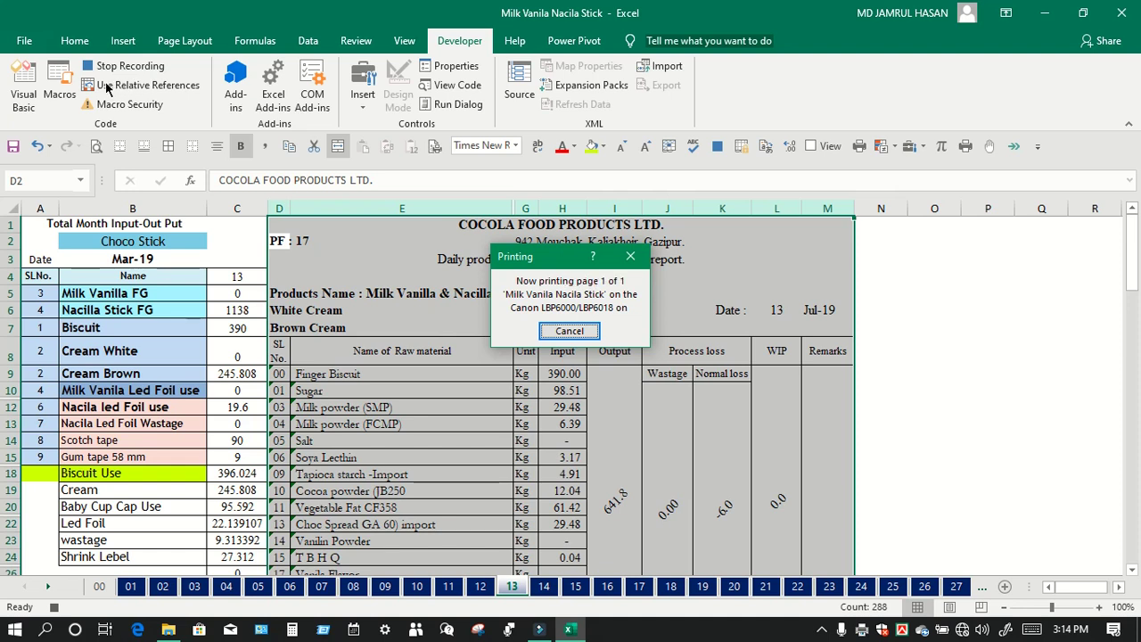
Step: Save the workbook from the Quick Access Toolbar
click(16, 150)
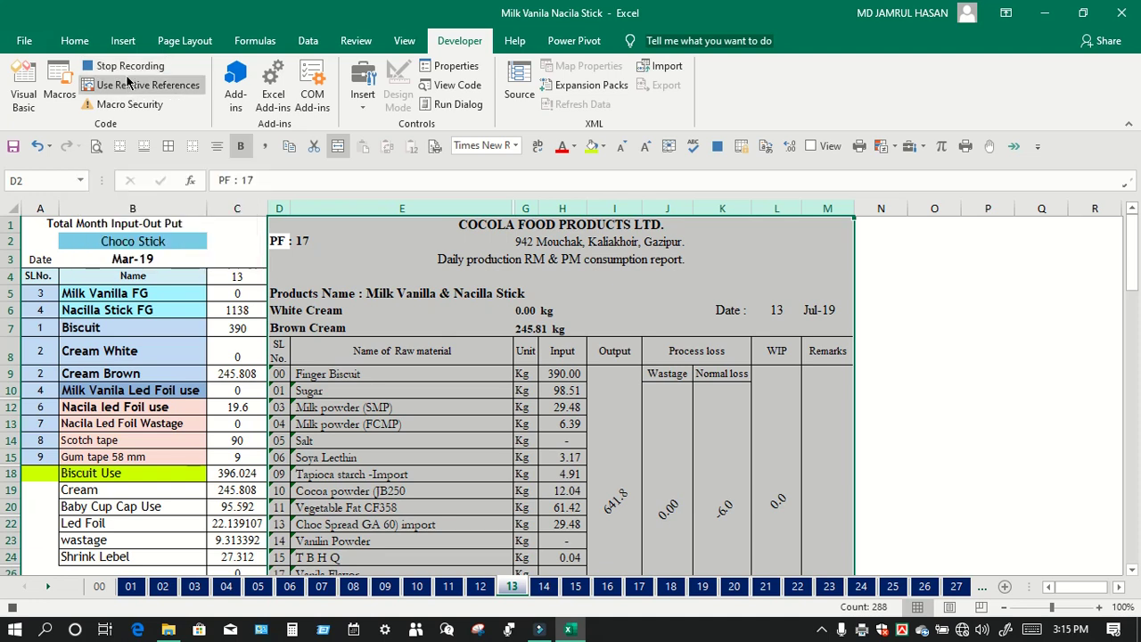
Step: Stop the macro recording and select cell P3 beside the report
click(128, 67)
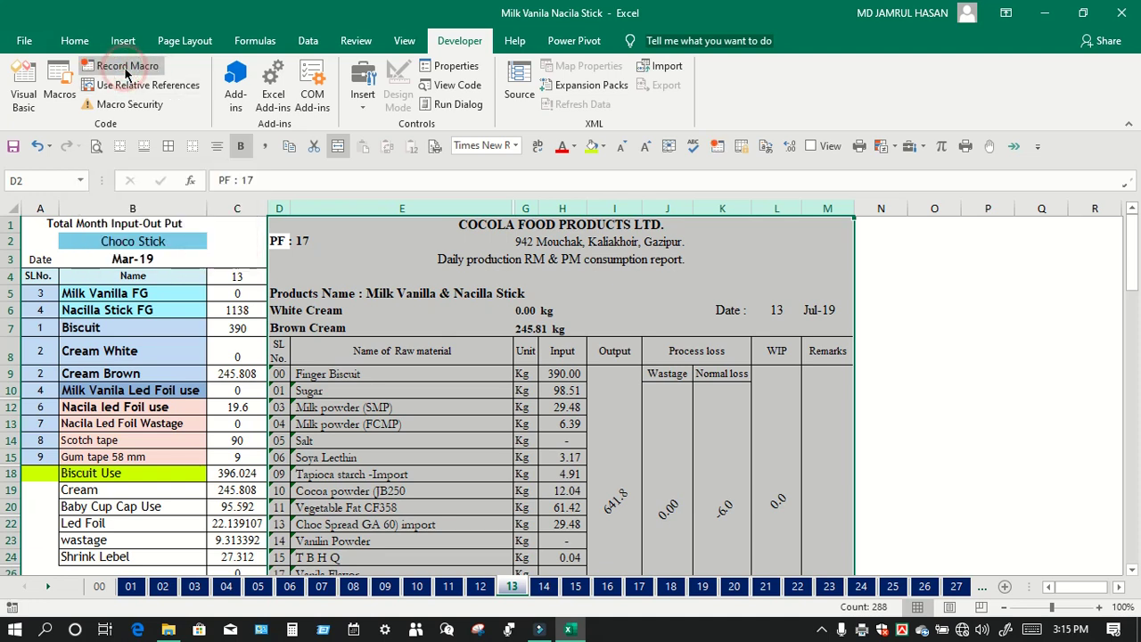
click(927, 352)
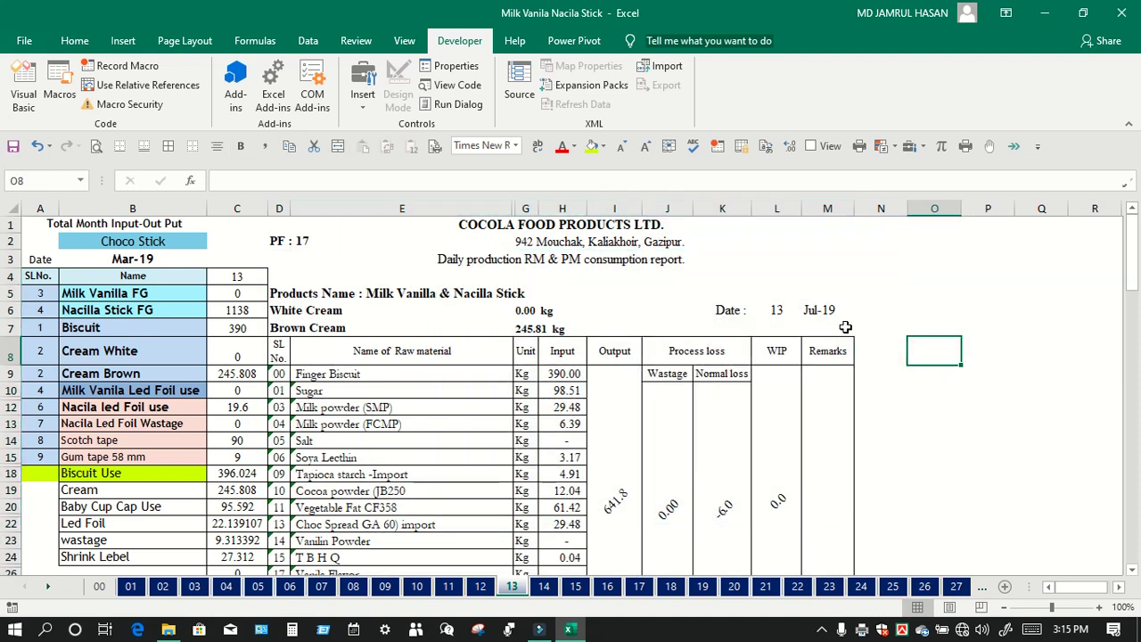
click(915, 254)
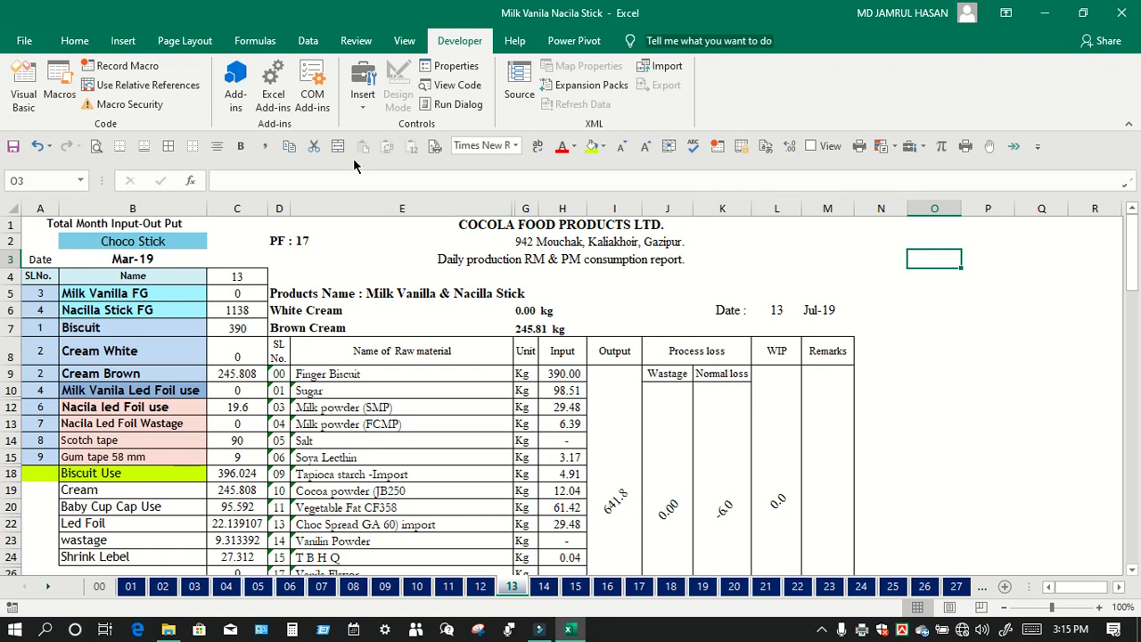
click(940, 312)
click(939, 257)
click(946, 238)
click(962, 258)
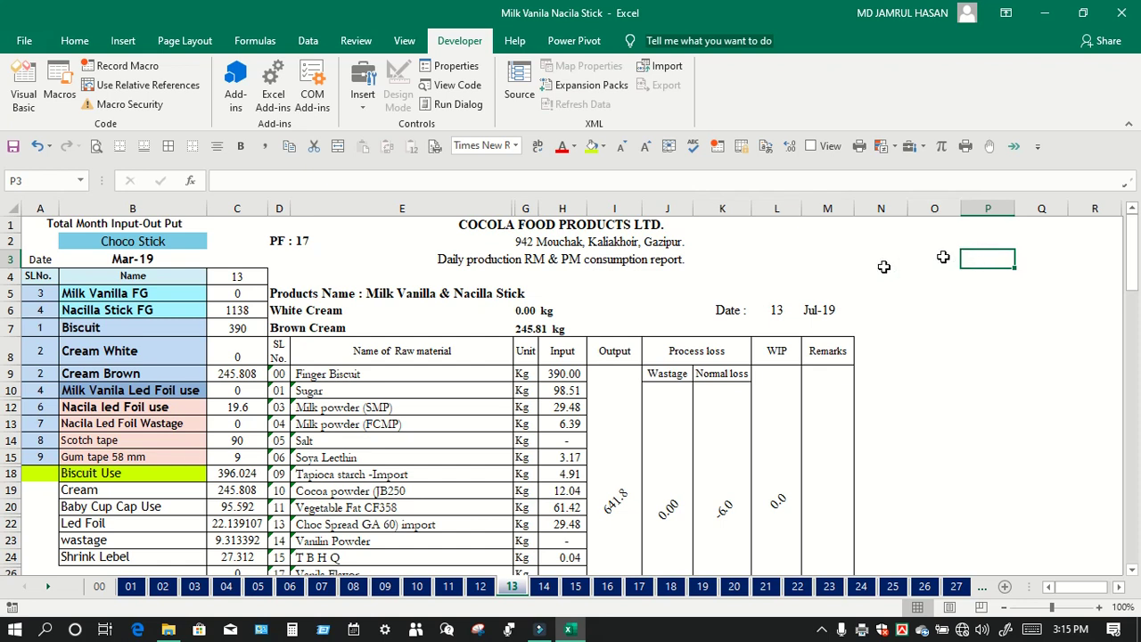
Step: Draw a Form Control button near Q3 assigned to PERSONAL.XLSB!InPut_OutPut_Final_Print
click(361, 85)
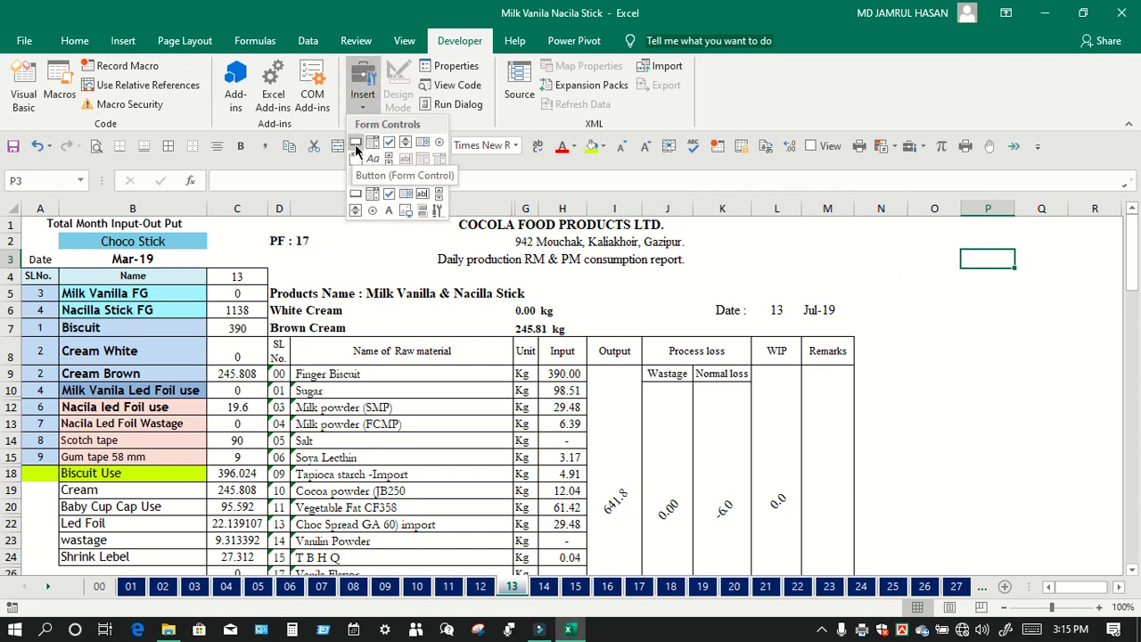
click(355, 150)
drag(1025, 248, 1076, 284)
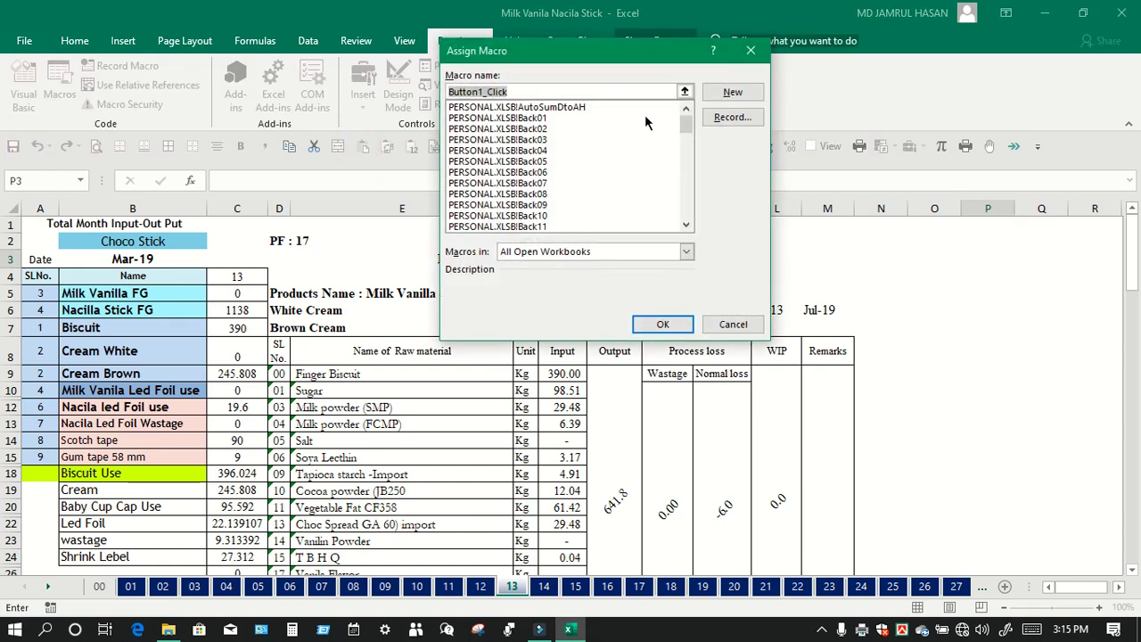
click(531, 119)
scroll(535, 165, down, 15)
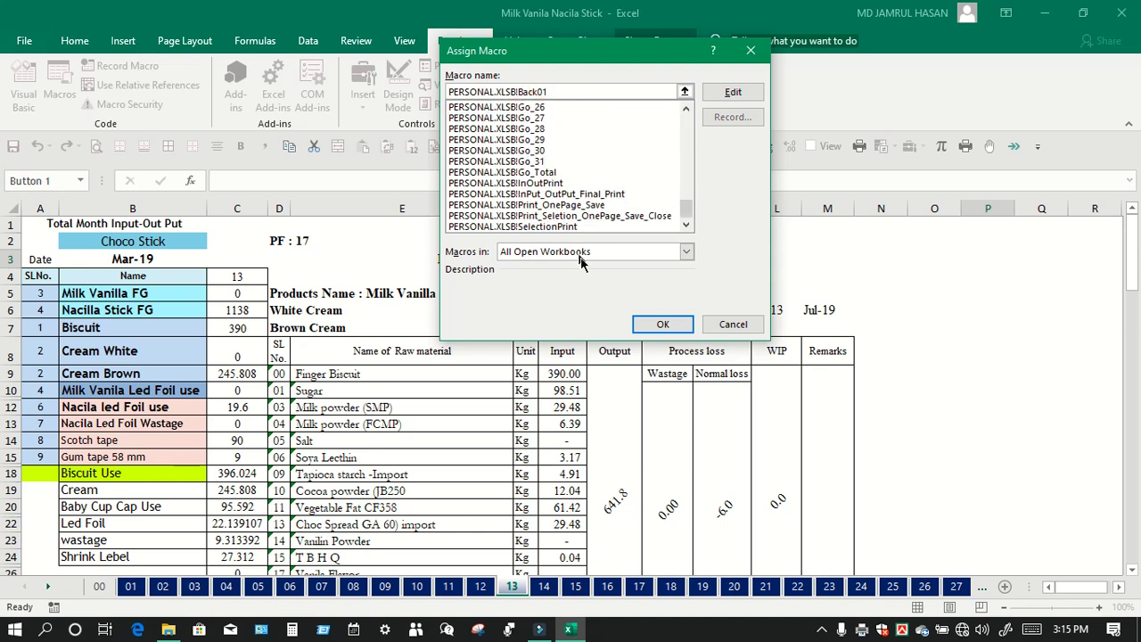
click(535, 194)
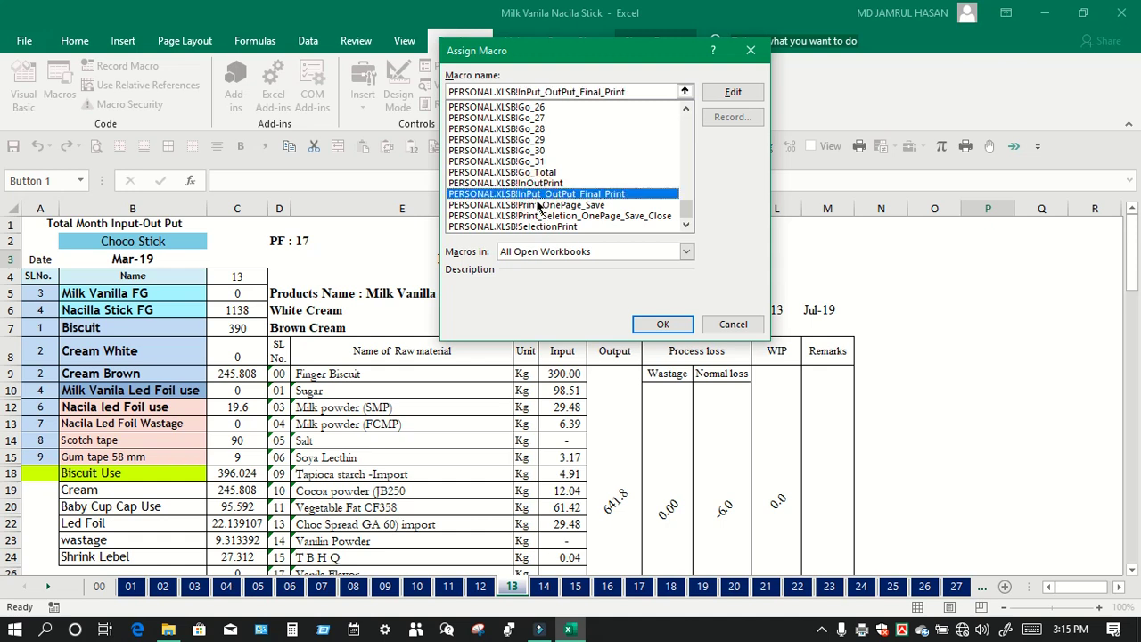
click(643, 328)
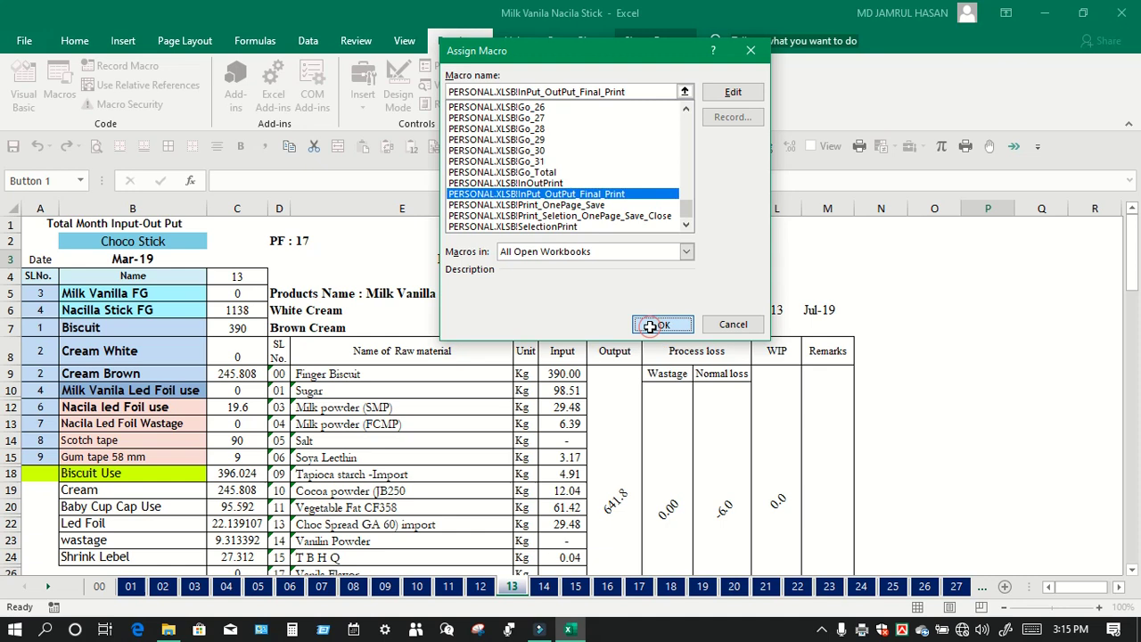
click(1018, 329)
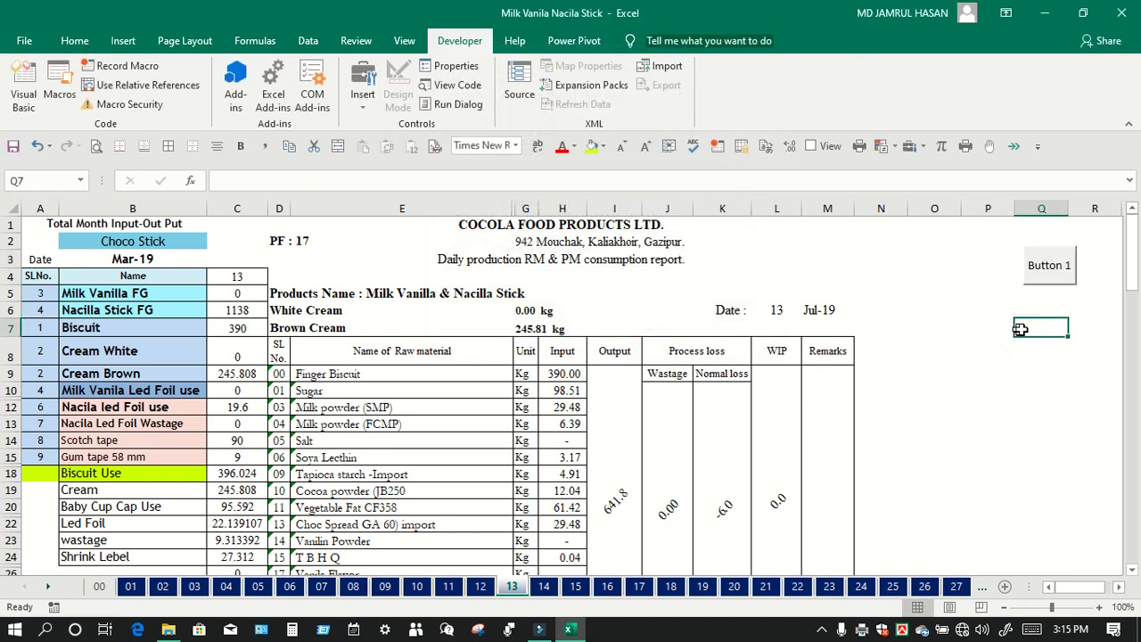
click(1041, 271)
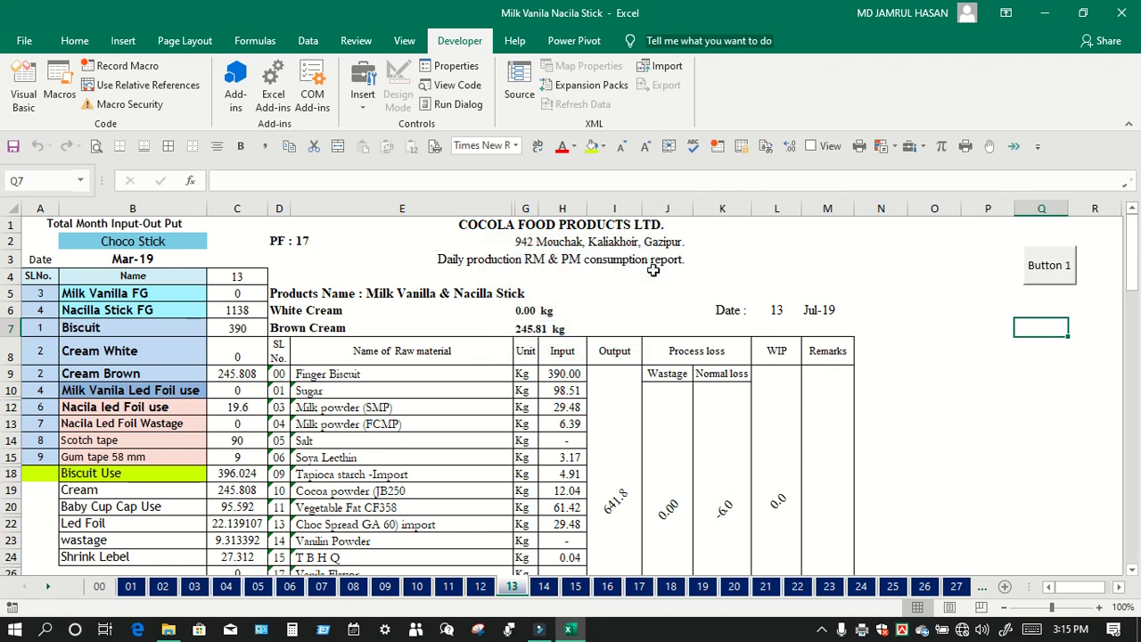
Step: Open Button 1's InPut_OutPut_Final_Print macro in the VBA editor via Assign Macro > Edit
right_click(1059, 270)
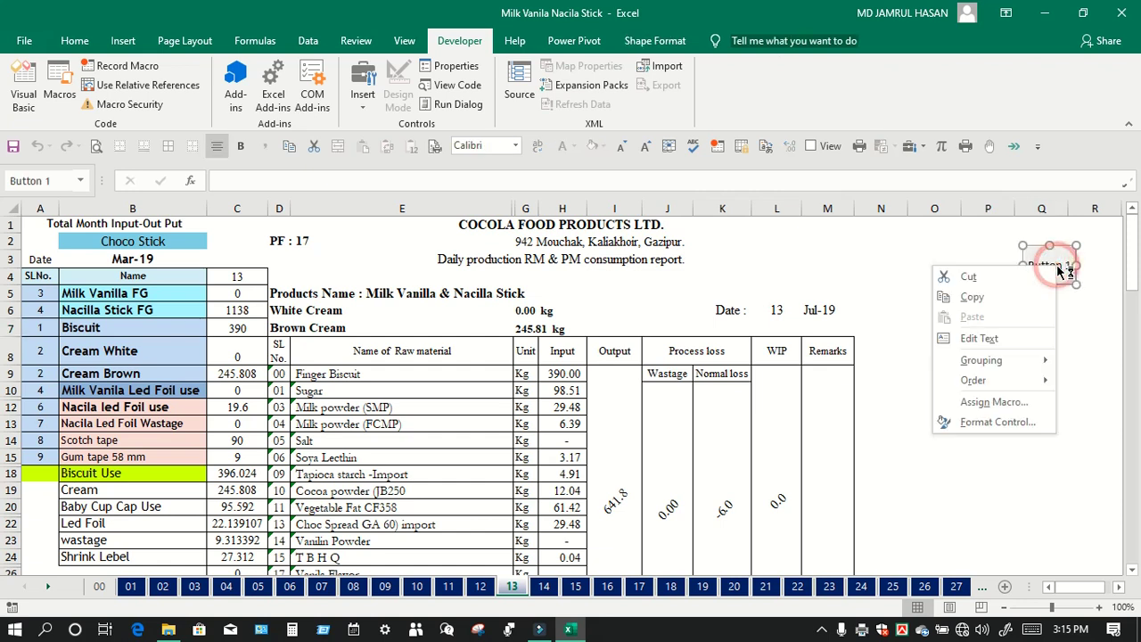
click(983, 401)
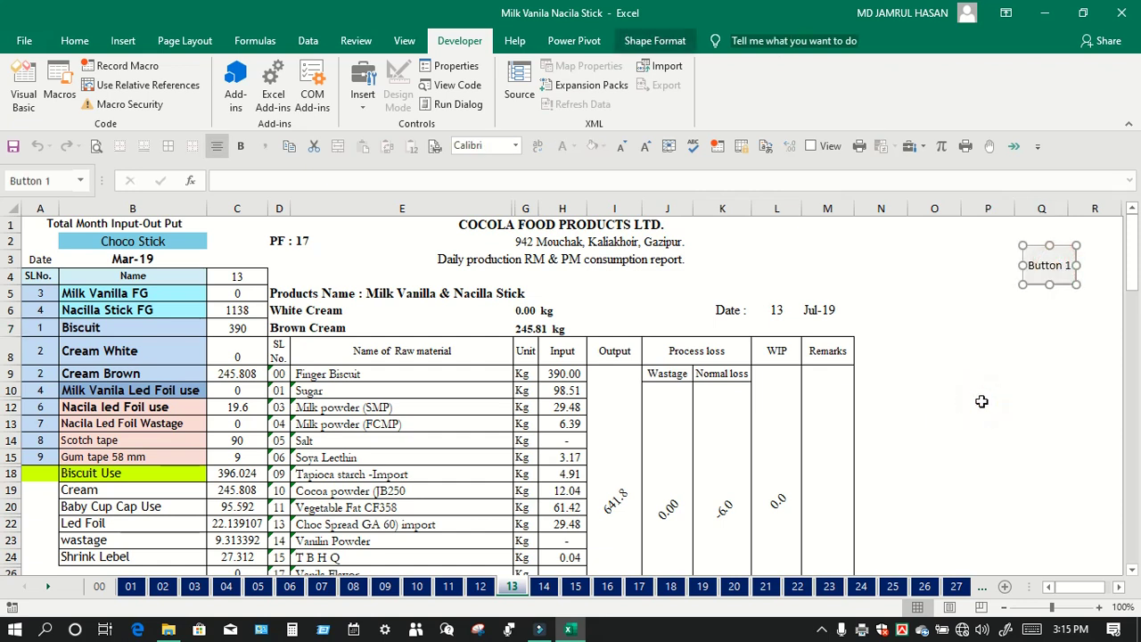
click(1082, 291)
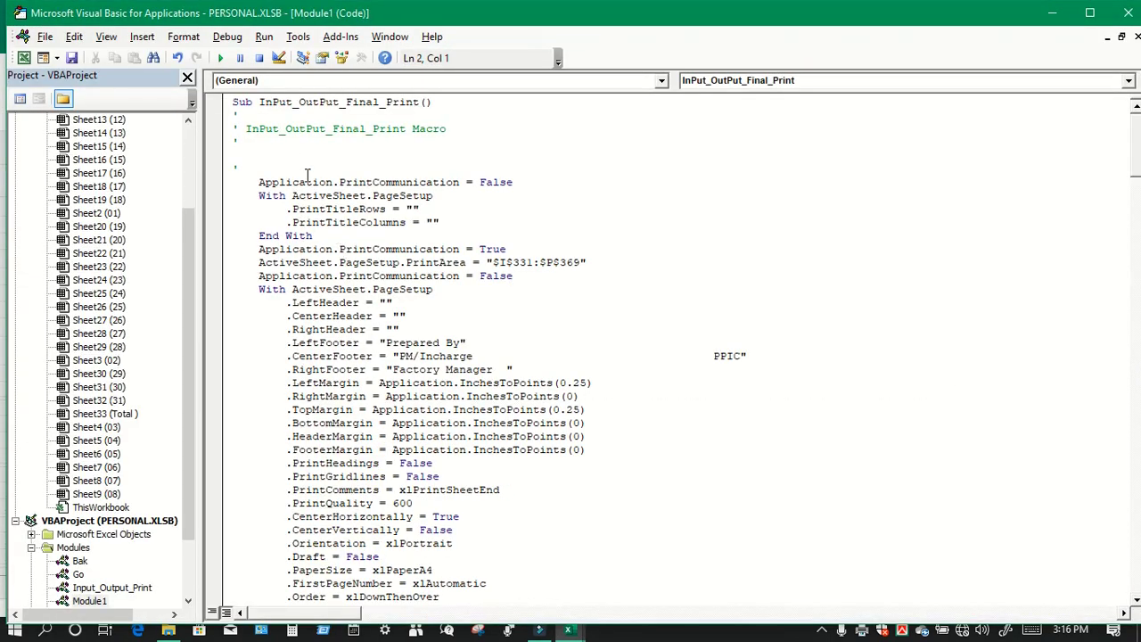
Step: Duplicate the ActiveWorkbook.Save line before End Sub and change it to ActiveWorkbook.Close
scroll(306, 175, down, 20)
scroll(334, 250, down, 20)
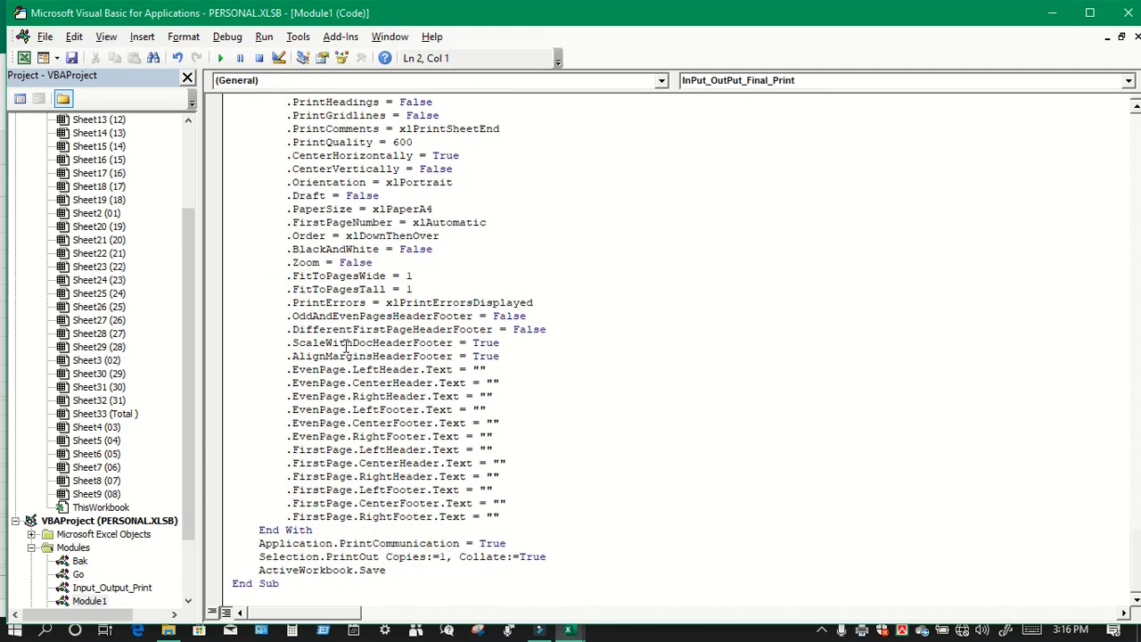
drag(391, 571, 246, 575)
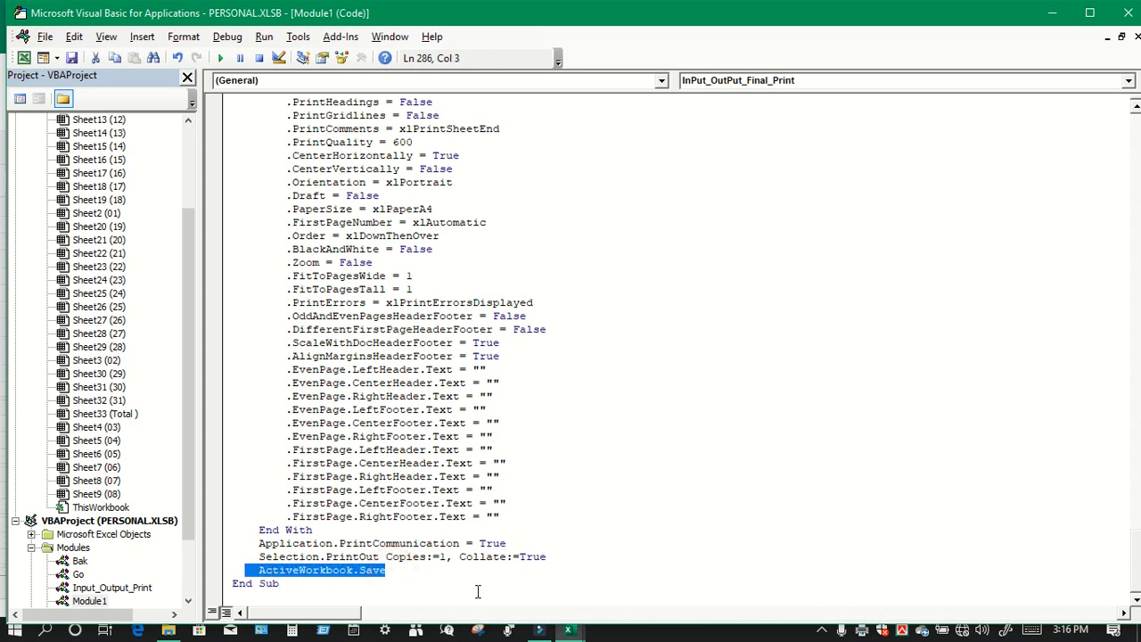
key(ctrl+c)
click(449, 580)
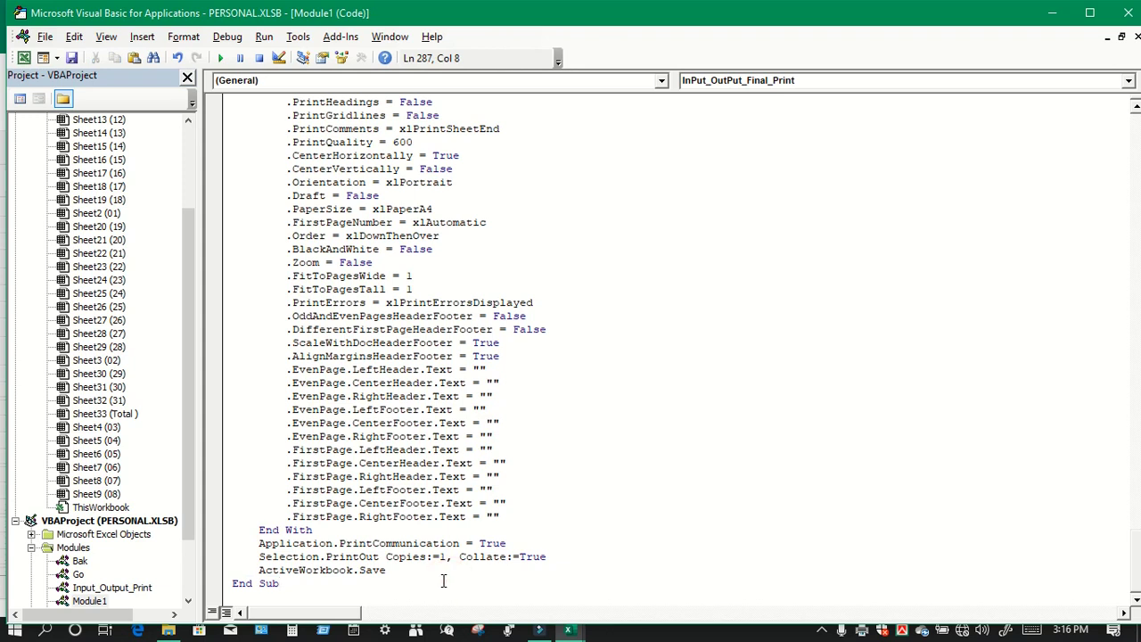
click(406, 569)
key(Return)
key(ctrl+v)
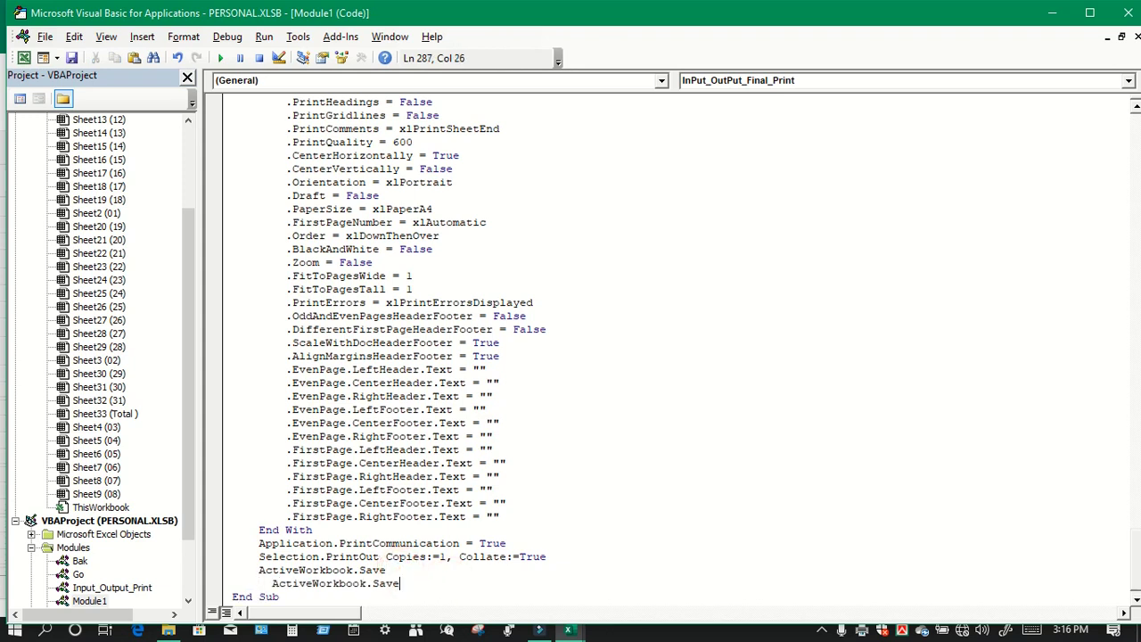
scroll(405, 569, down, 1)
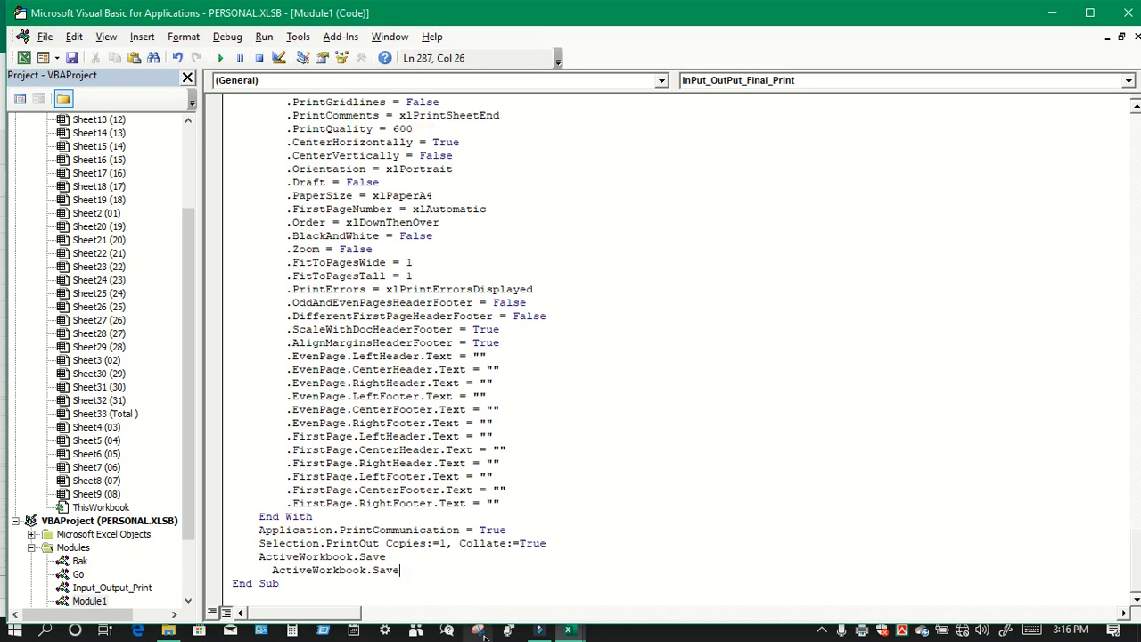
key(BackSpace)
key(BackSpace)
key(BackSpace)
text(Close)
Step: Save the edited macro code and close the VBA editor
click(71, 57)
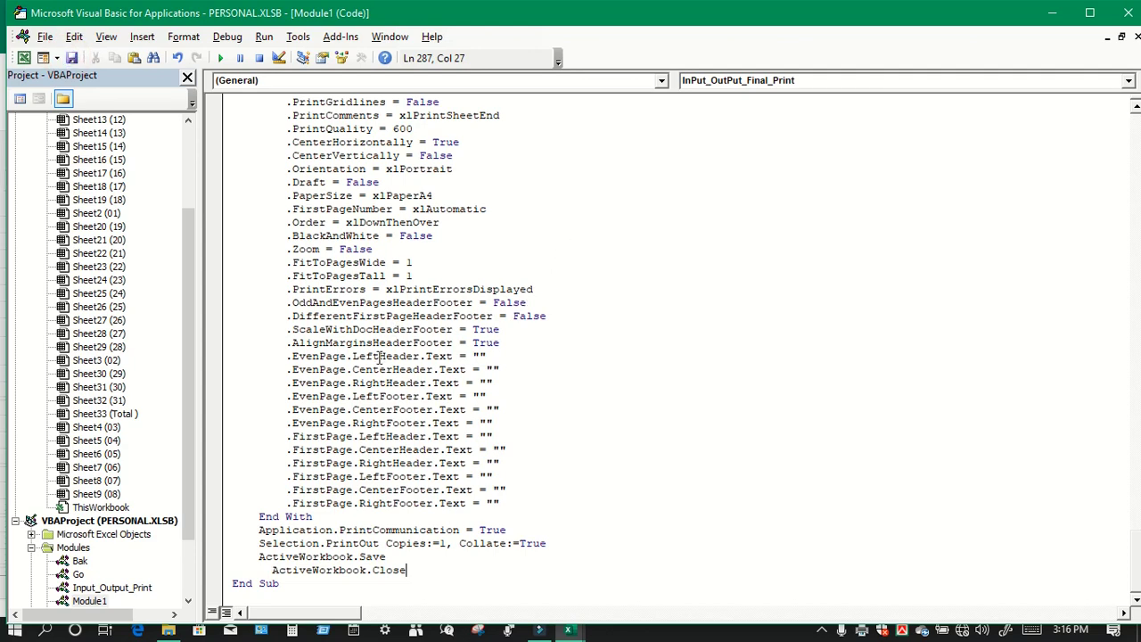
scroll(379, 409, up, 7)
scroll(379, 409, down, 20)
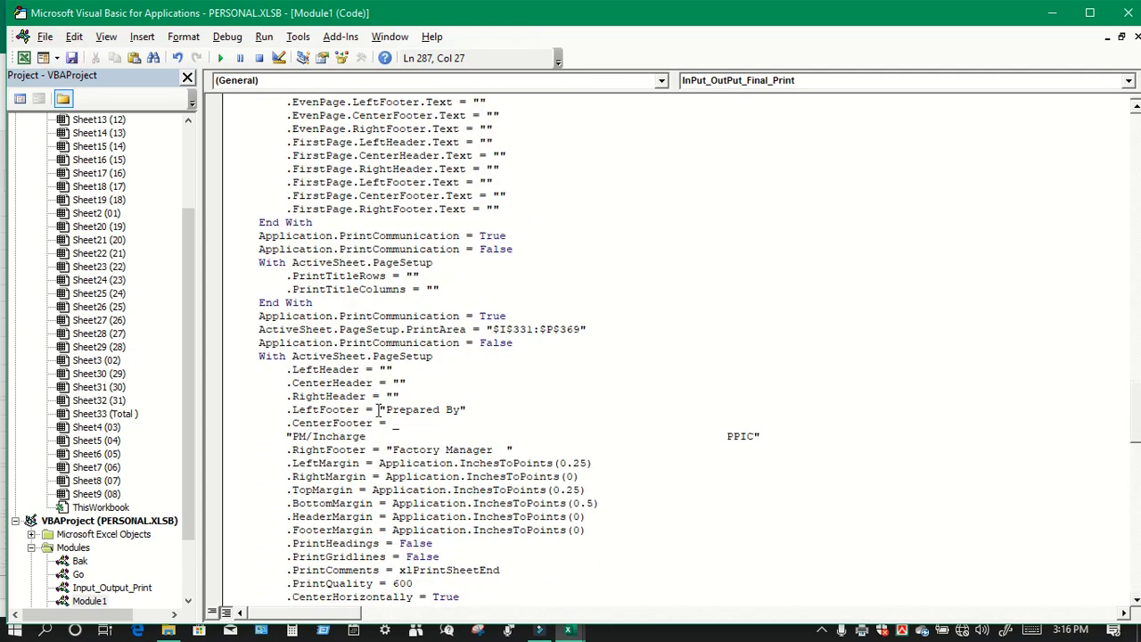
scroll(379, 410, down, 5)
scroll(379, 409, up, 20)
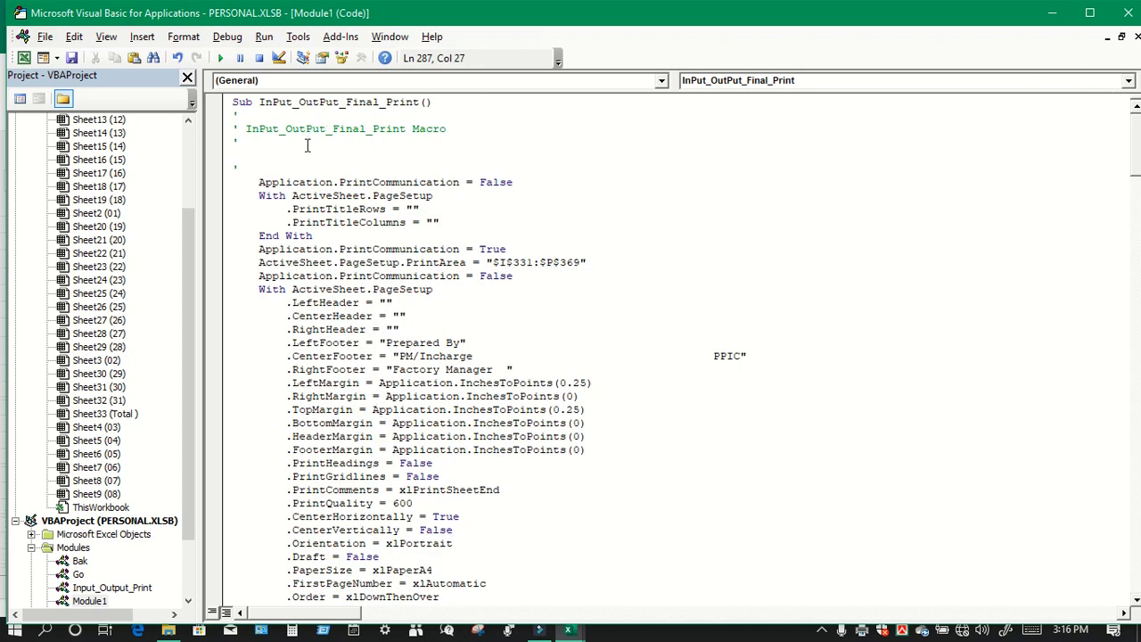
click(1135, 38)
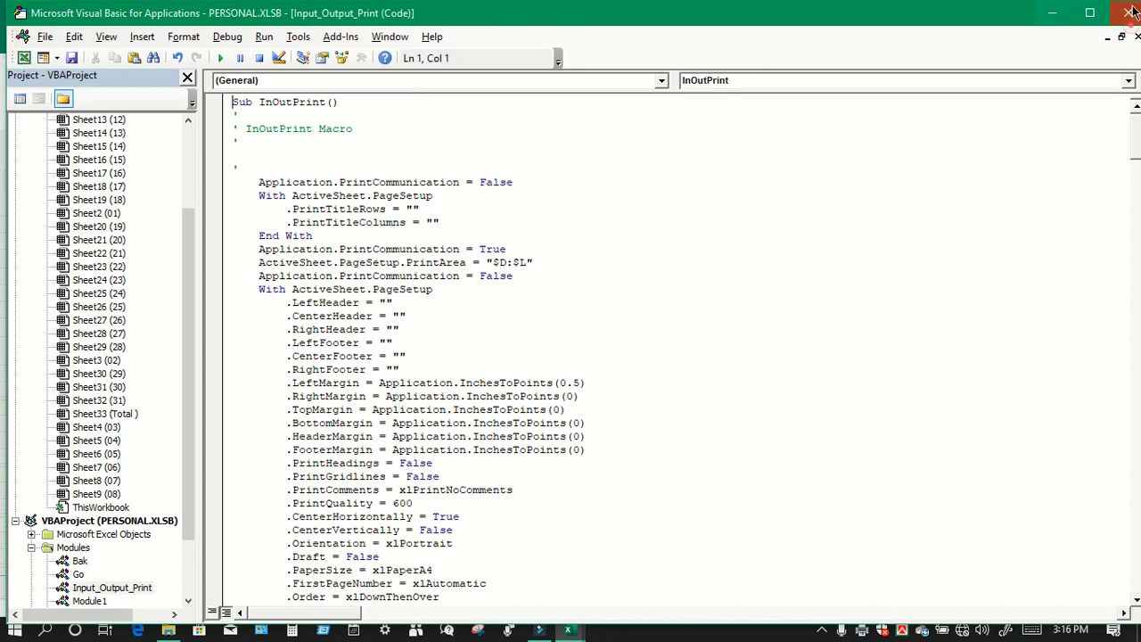
click(1128, 12)
Step: Select columns D through L and run Button 1 to print, save and close the workbook
click(987, 352)
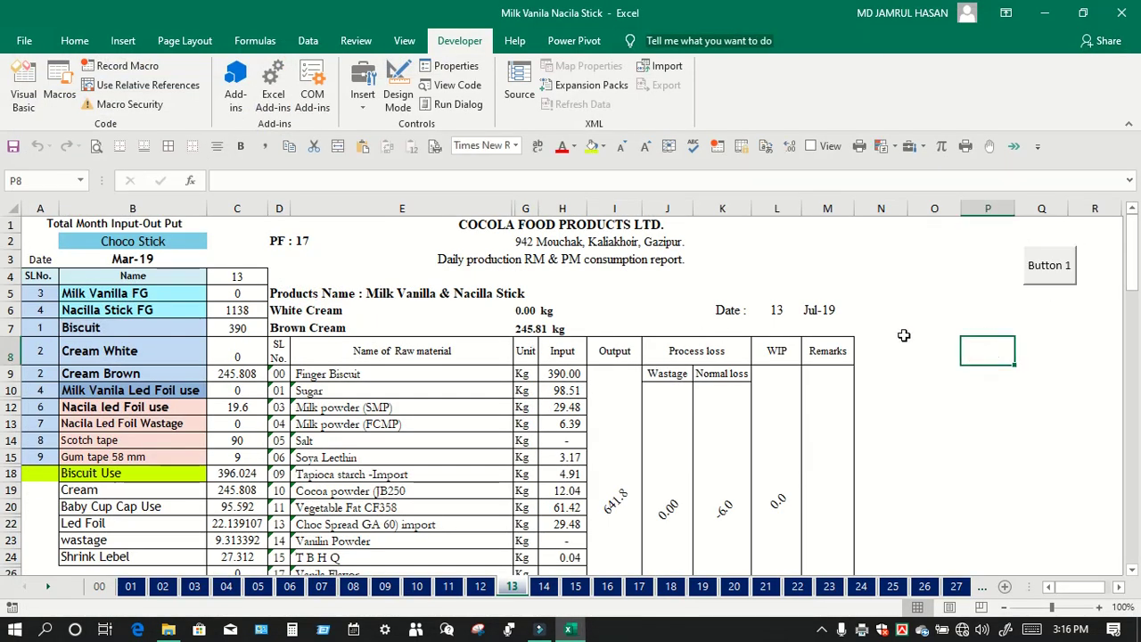
drag(278, 207, 824, 250)
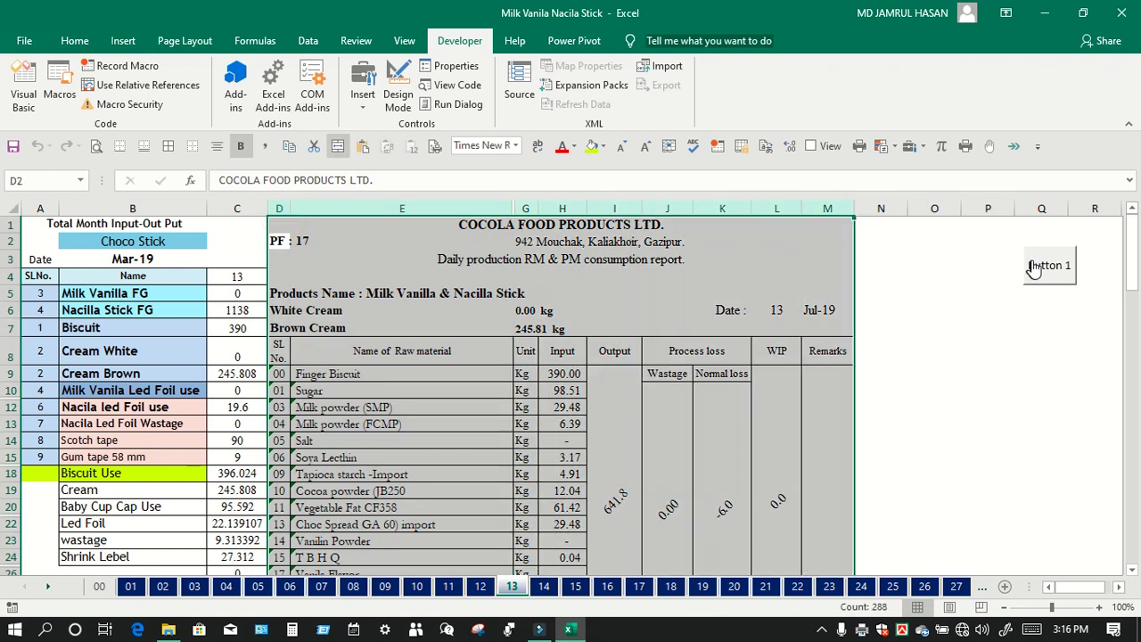
click(1036, 270)
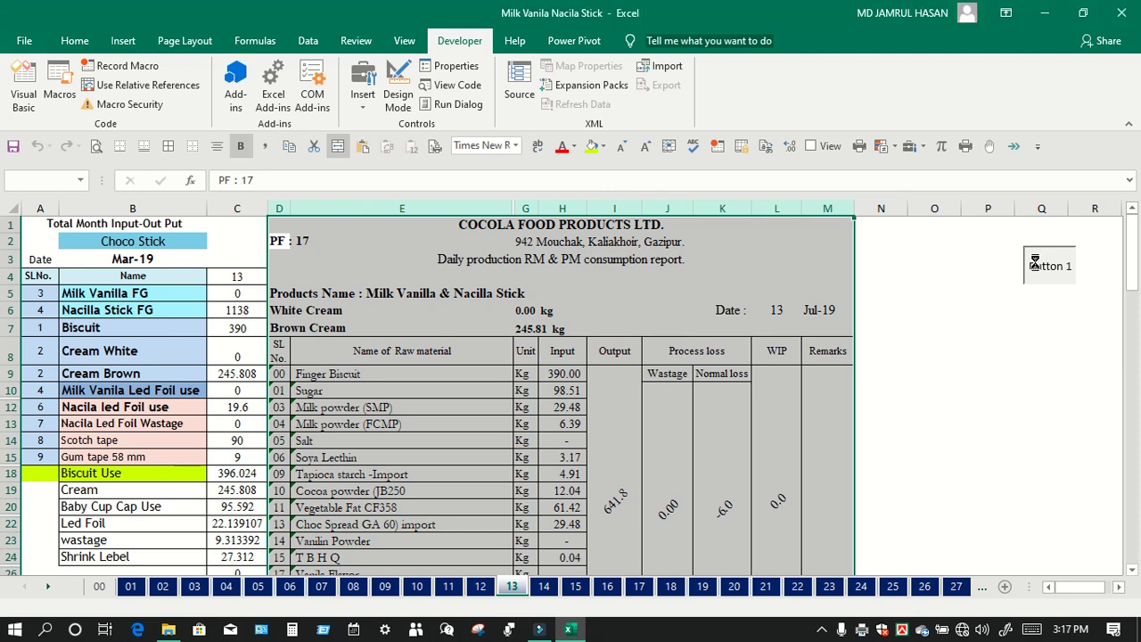
click(1035, 266)
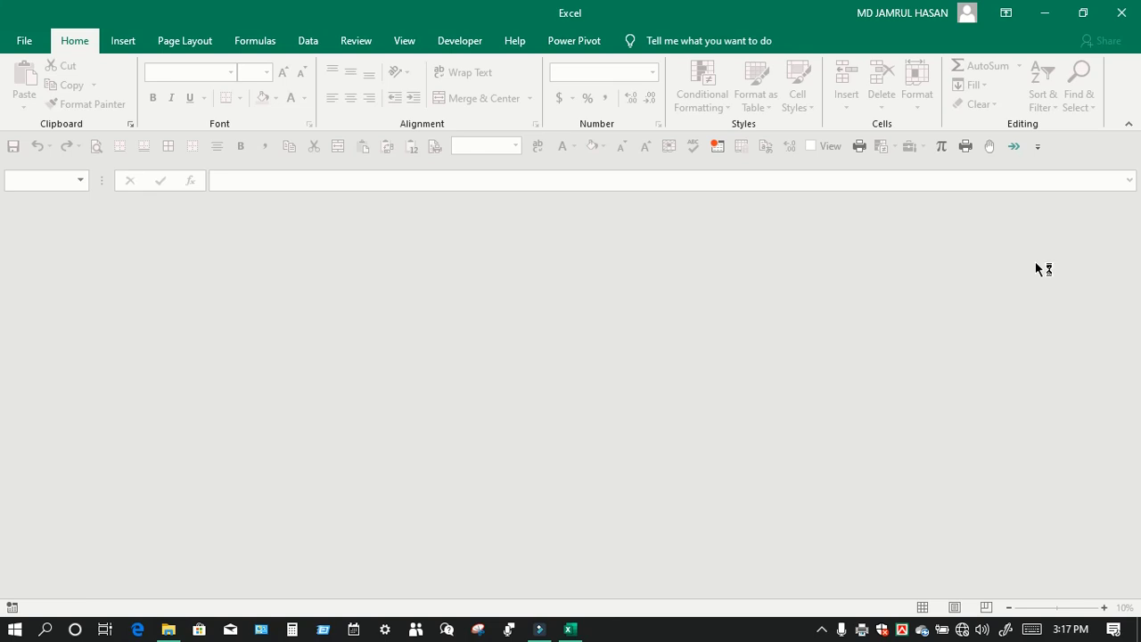
Step: Close the empty Excel window and reopen Milk Vanila Nacila Stick from the Chocolate Cup-In-Out folder
click(1120, 19)
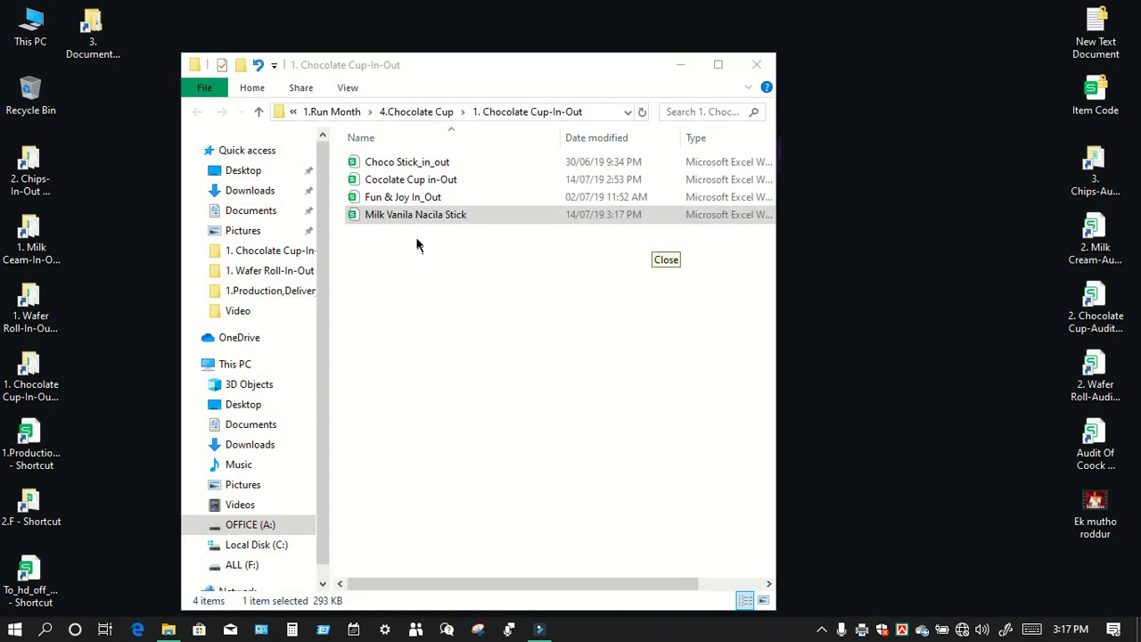
double_click(418, 216)
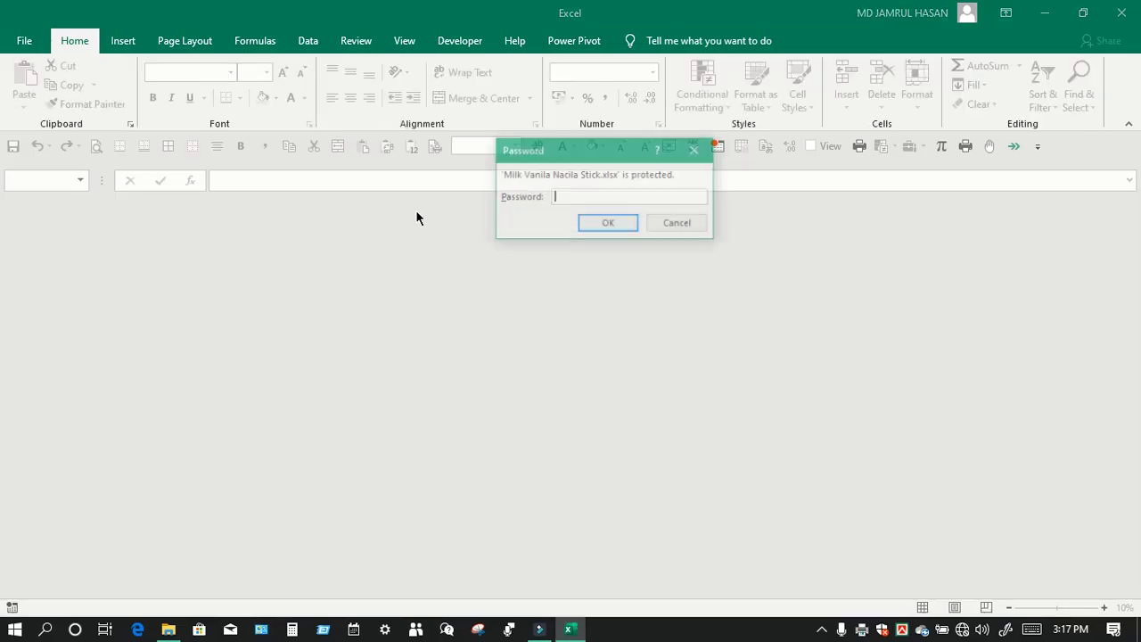
Step: Enter the workbook password and dismiss the external links security warning
text(1)
text(23)
key(Return)
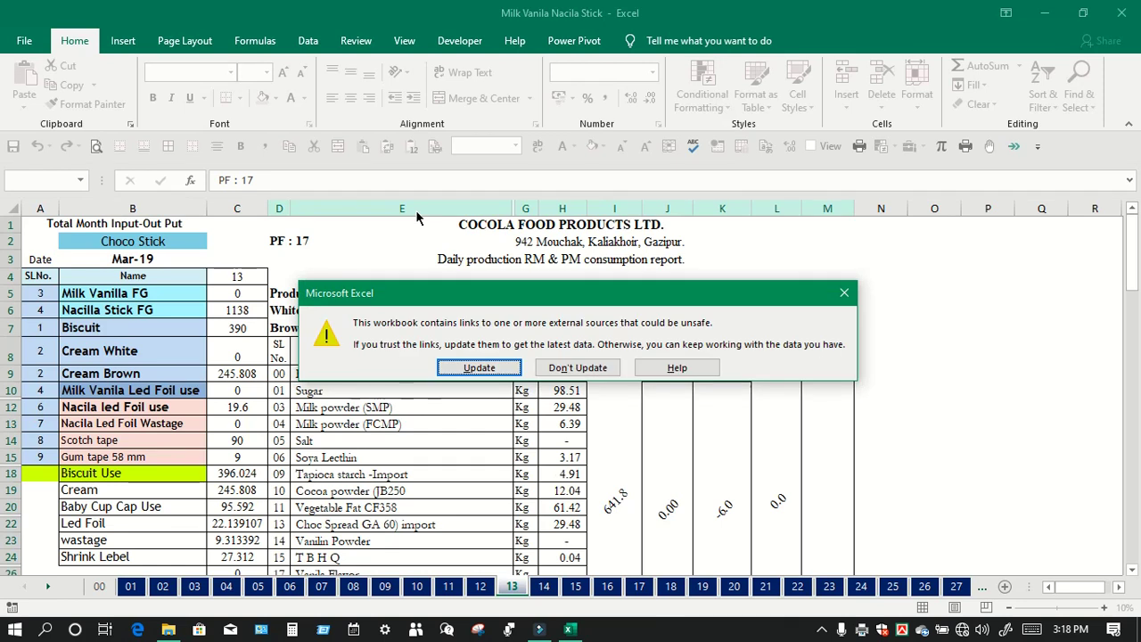
click(846, 293)
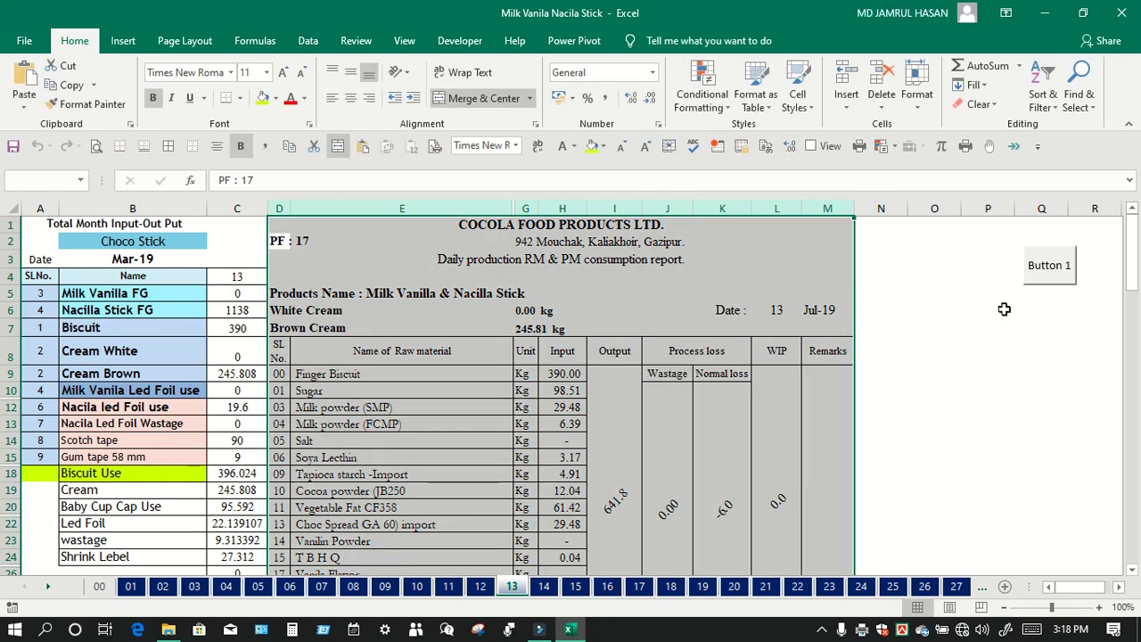
Step: Switch to sheet 17, select cell P2, and show the Quick Access Toolbar customization menu
click(1044, 279)
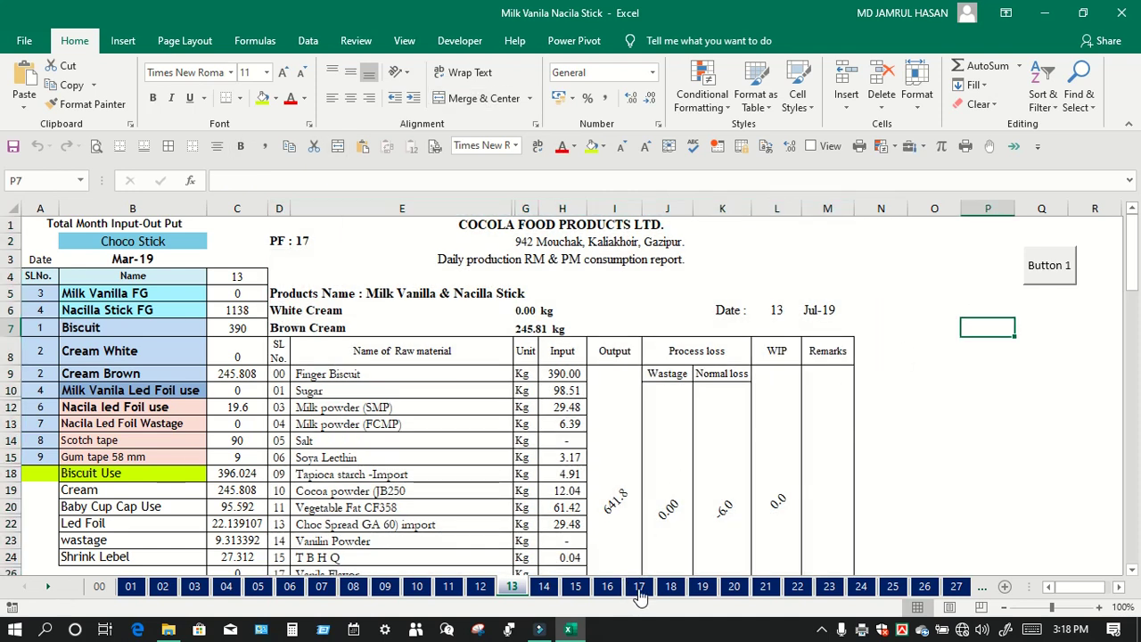
click(639, 588)
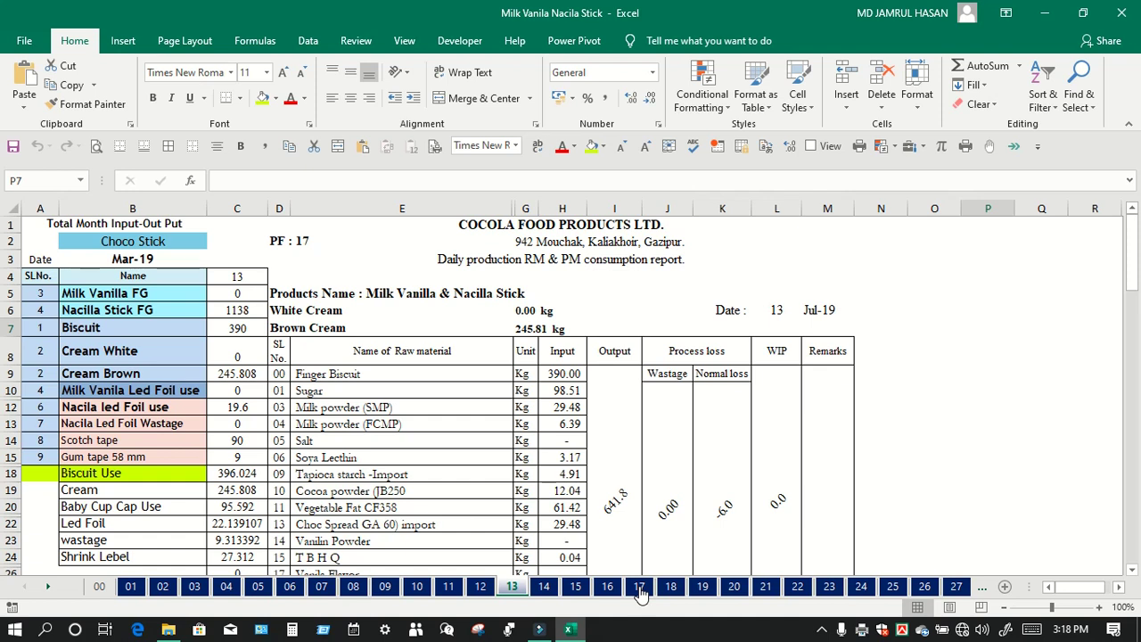
click(639, 588)
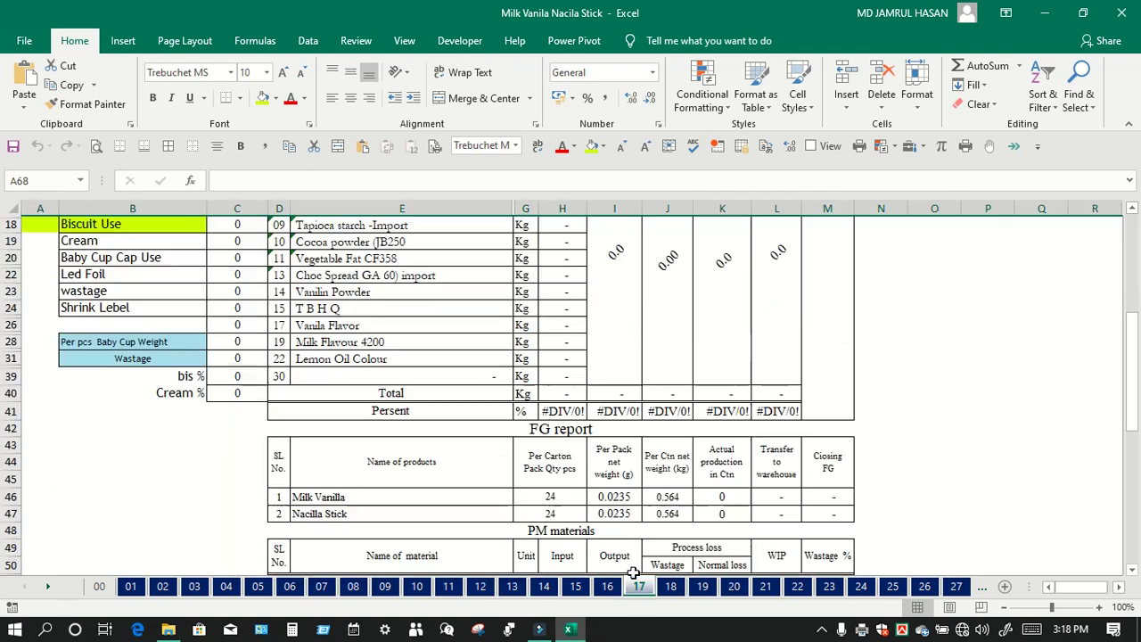
scroll(424, 237, up, 2)
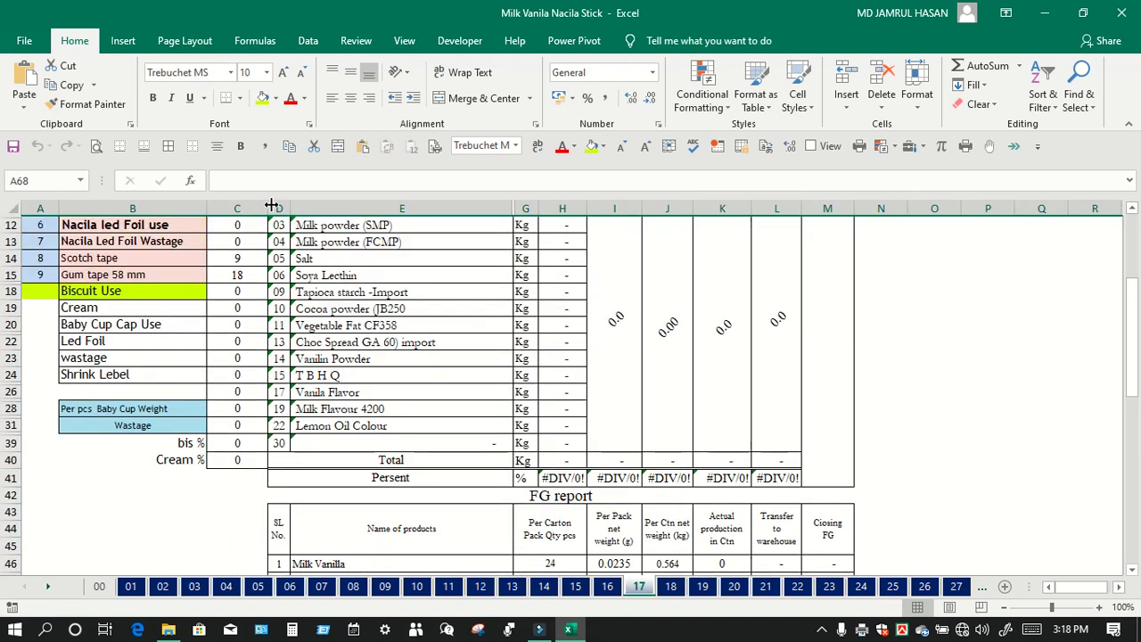
scroll(955, 258, up, 4)
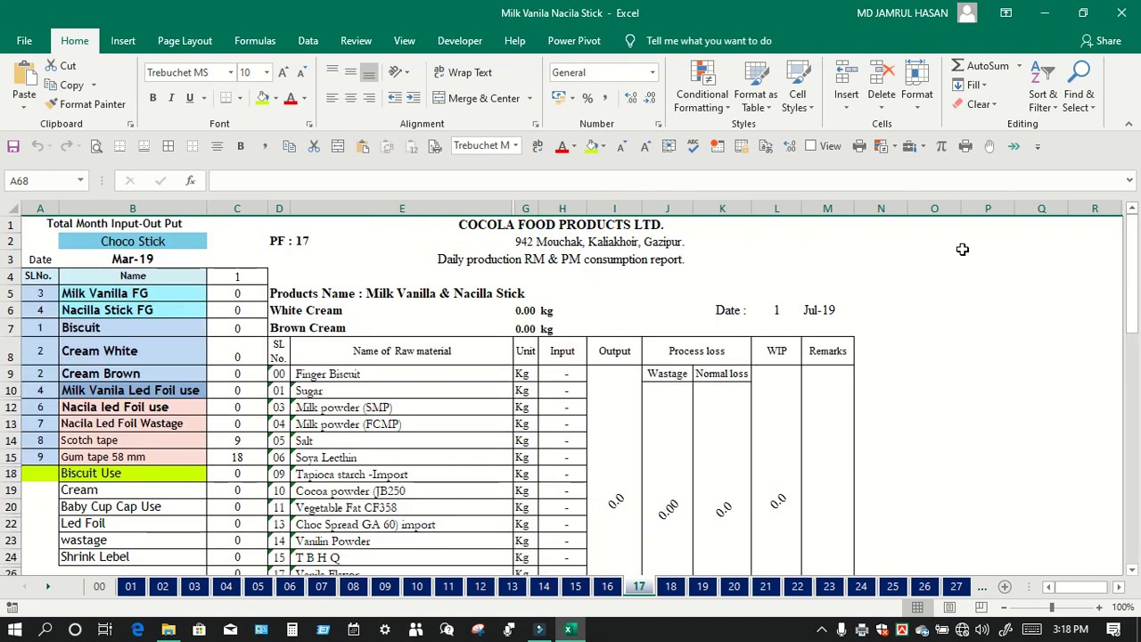
click(963, 242)
click(984, 281)
click(983, 243)
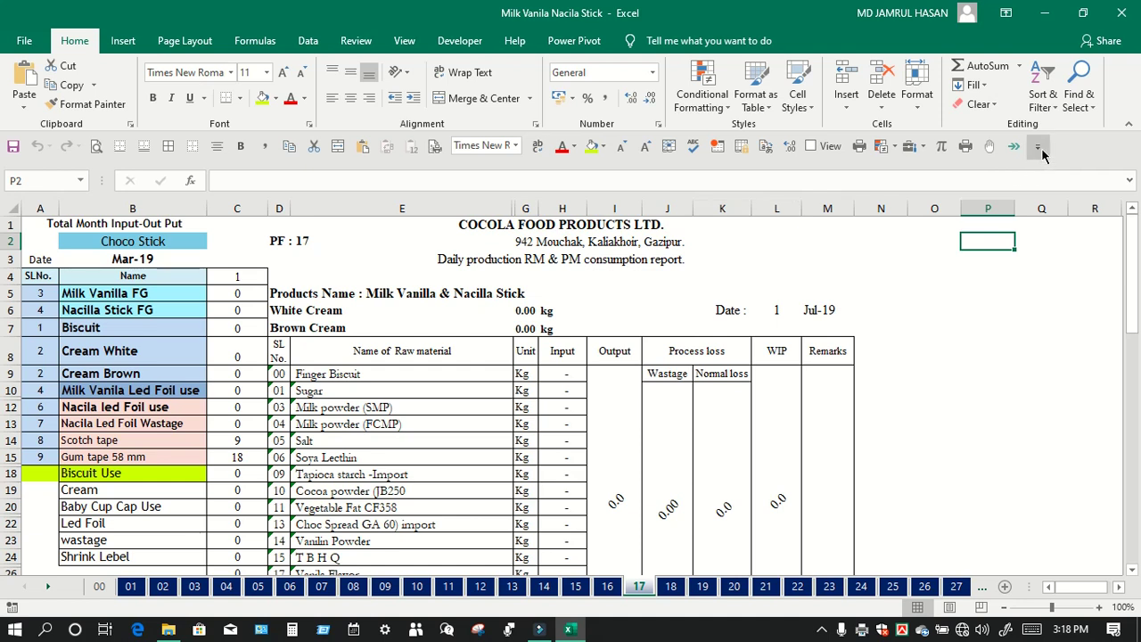
click(1039, 146)
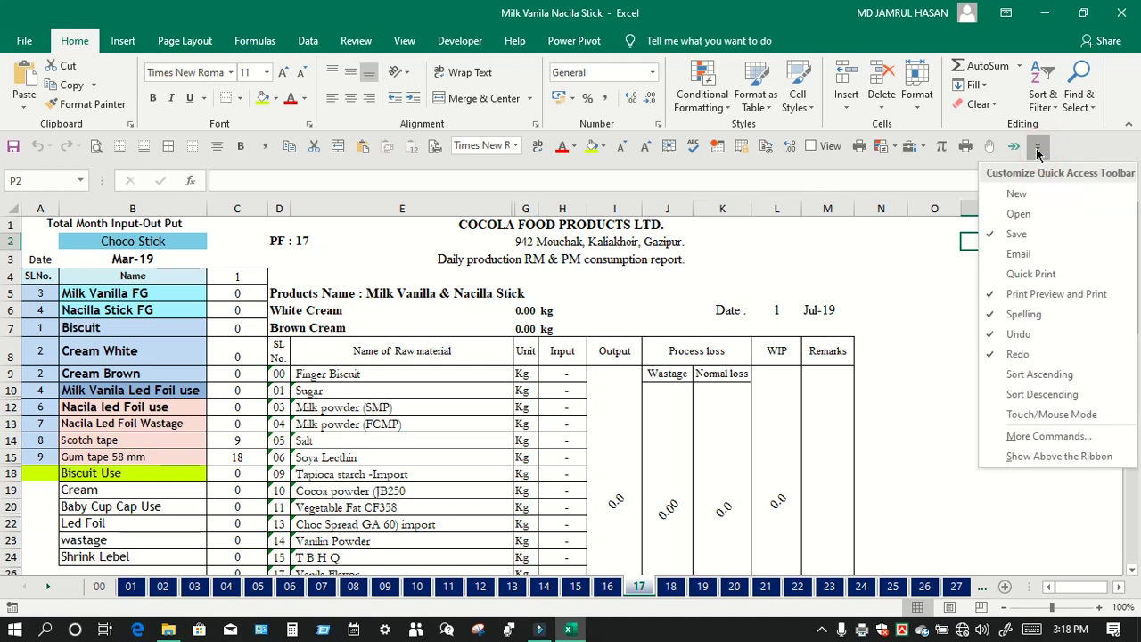
Step: In More Commands, list Macros and add PERSONAL.XLSB!InPut_OutPut_Final_Print to the toolbar
click(1023, 438)
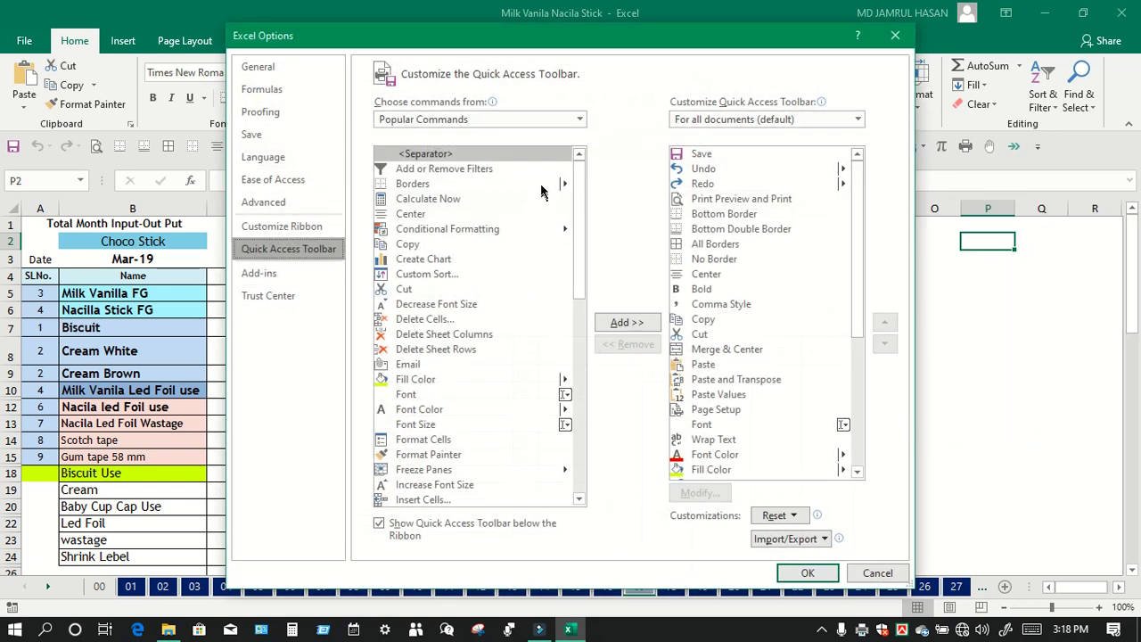
click(495, 118)
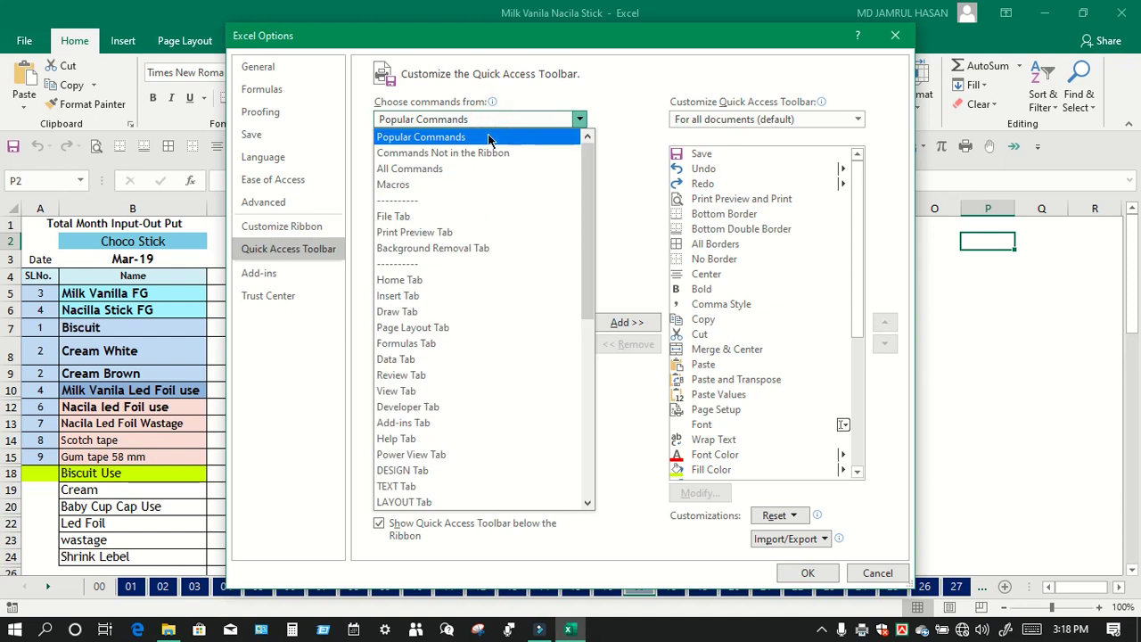
click(489, 185)
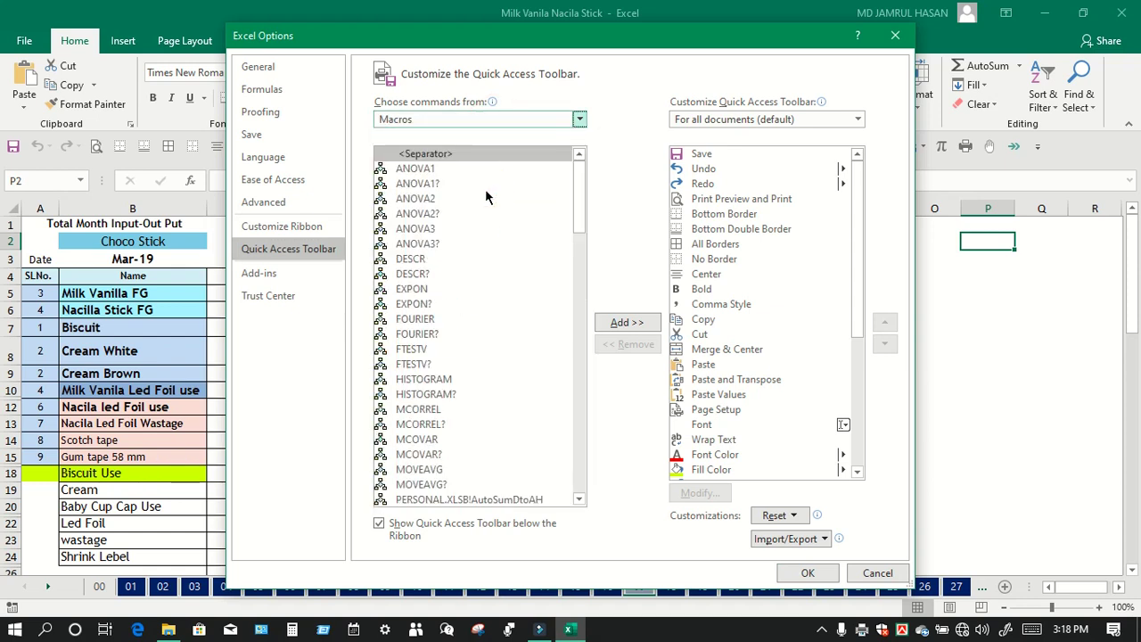
click(437, 200)
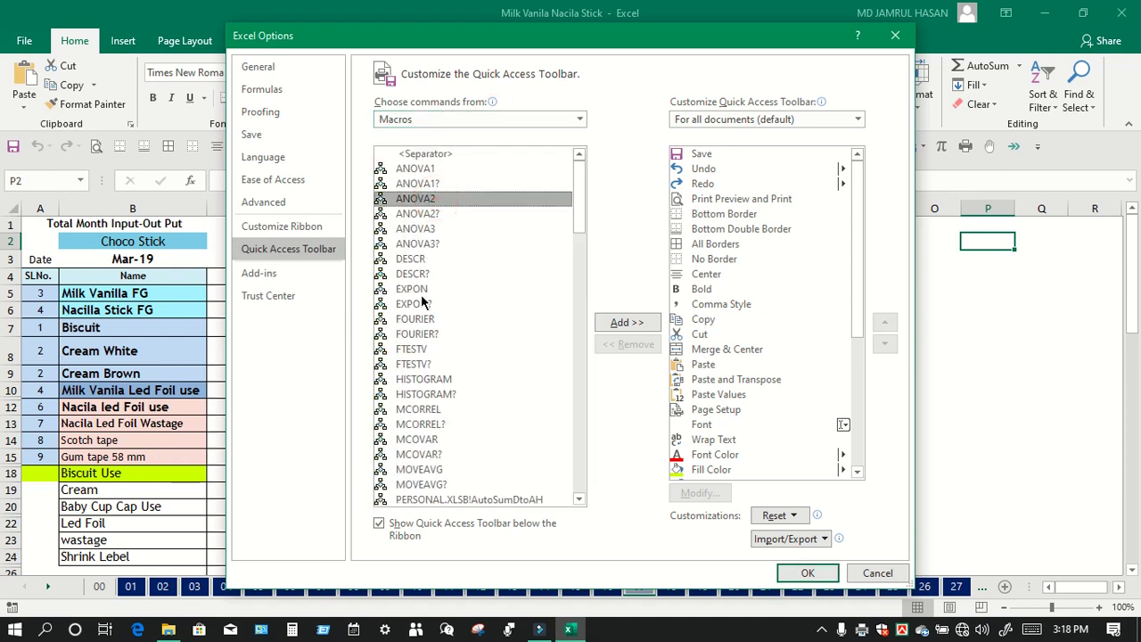
scroll(421, 299, down, 4)
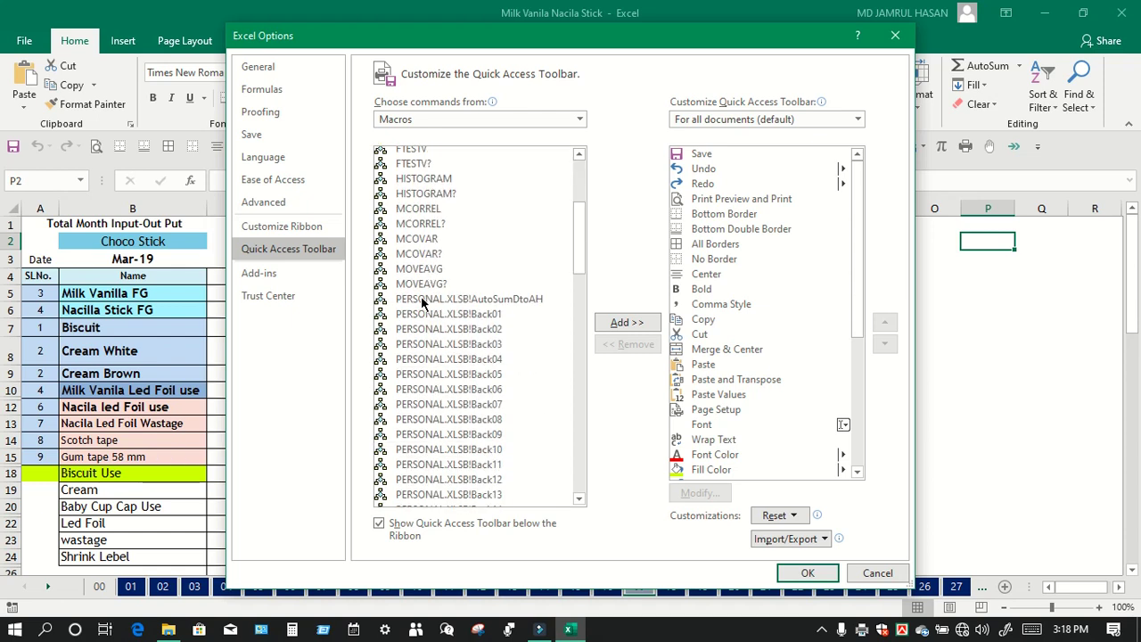
scroll(421, 304, down, 20)
scroll(433, 323, down, 1)
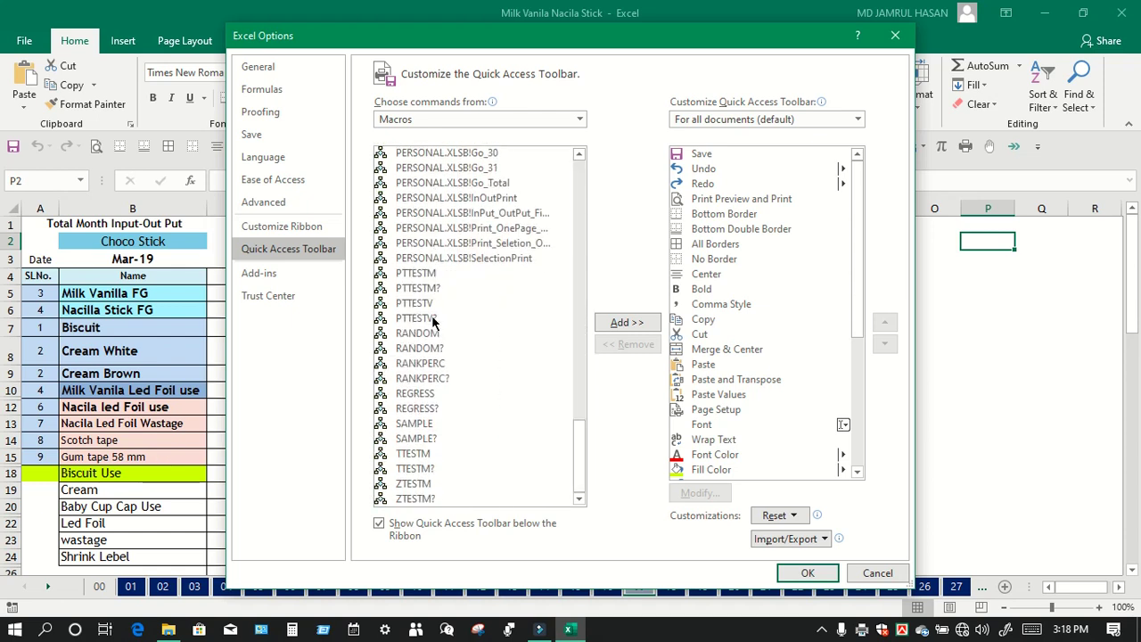
click(468, 214)
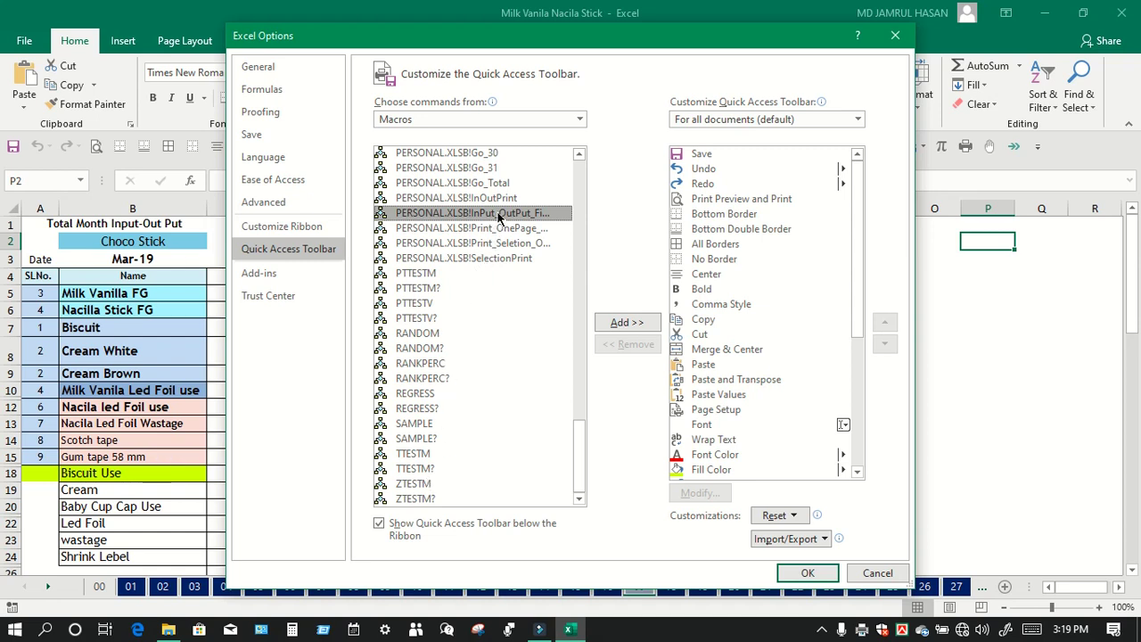
click(619, 323)
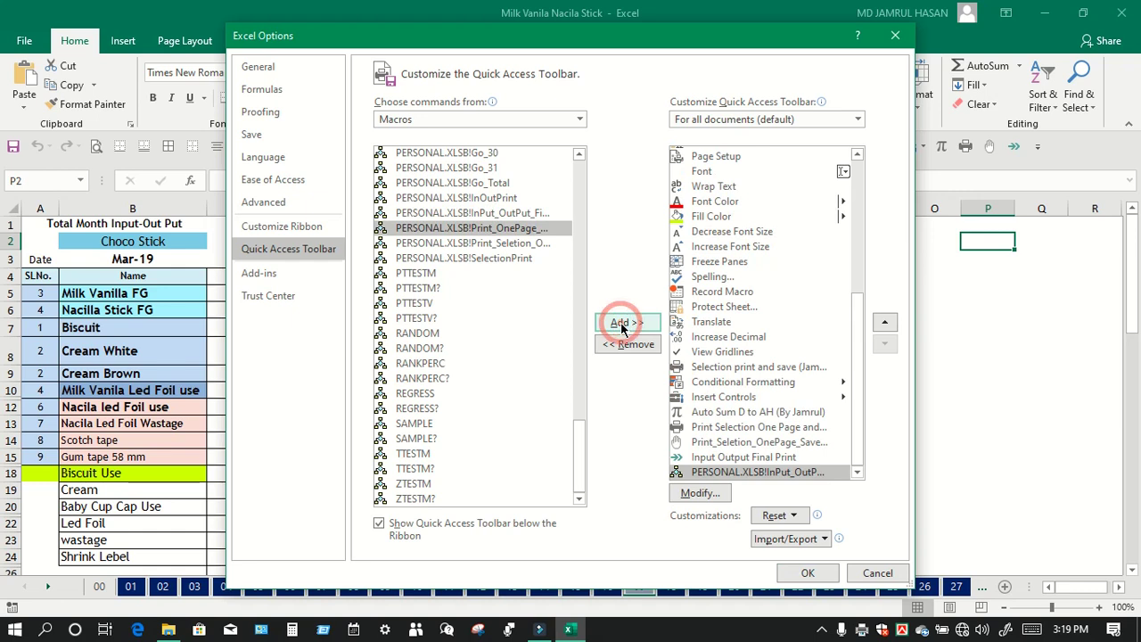
Step: Give the macro button a circle symbol and display name 'Print Selection,Save and Close file' plus an author credit
click(691, 494)
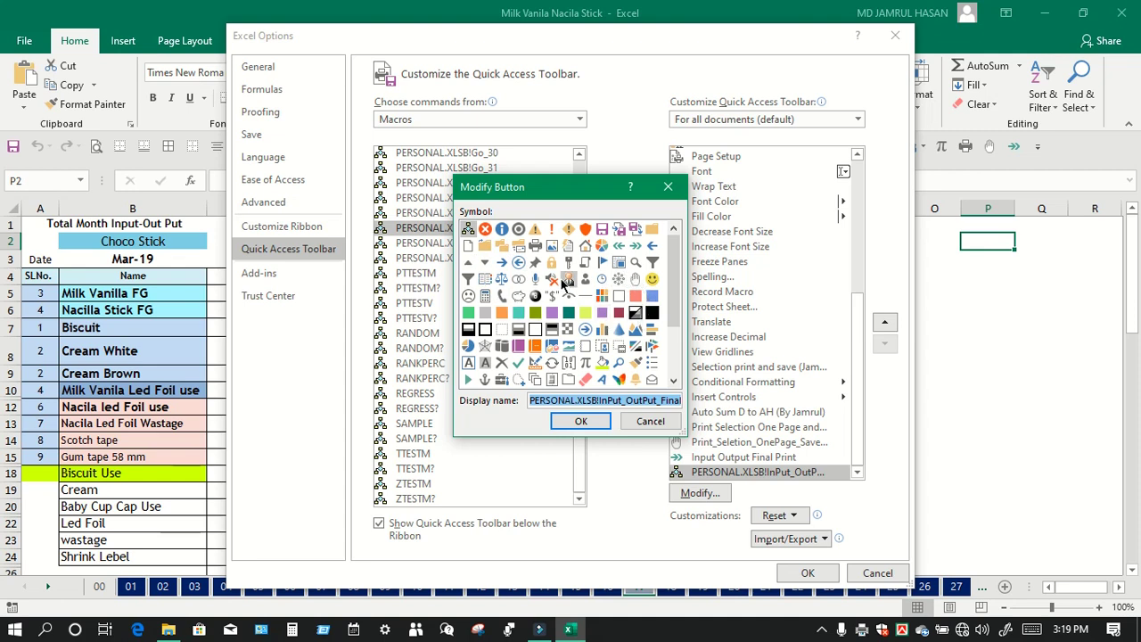
scroll(561, 281, down, 2)
scroll(552, 332, up, 2)
click(517, 230)
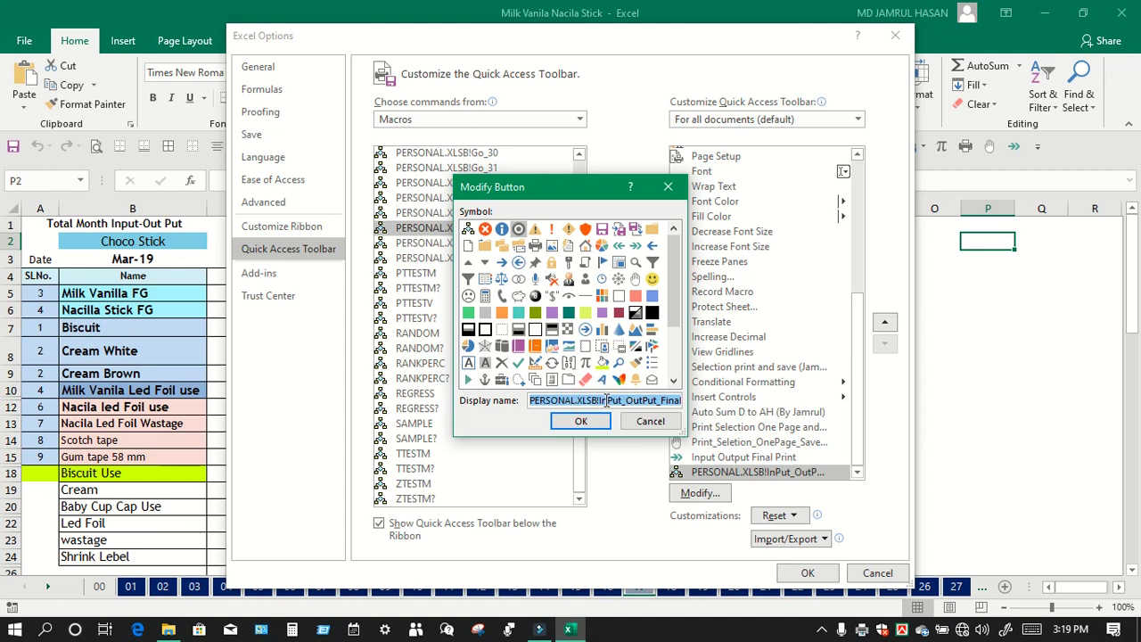
text(Prin)
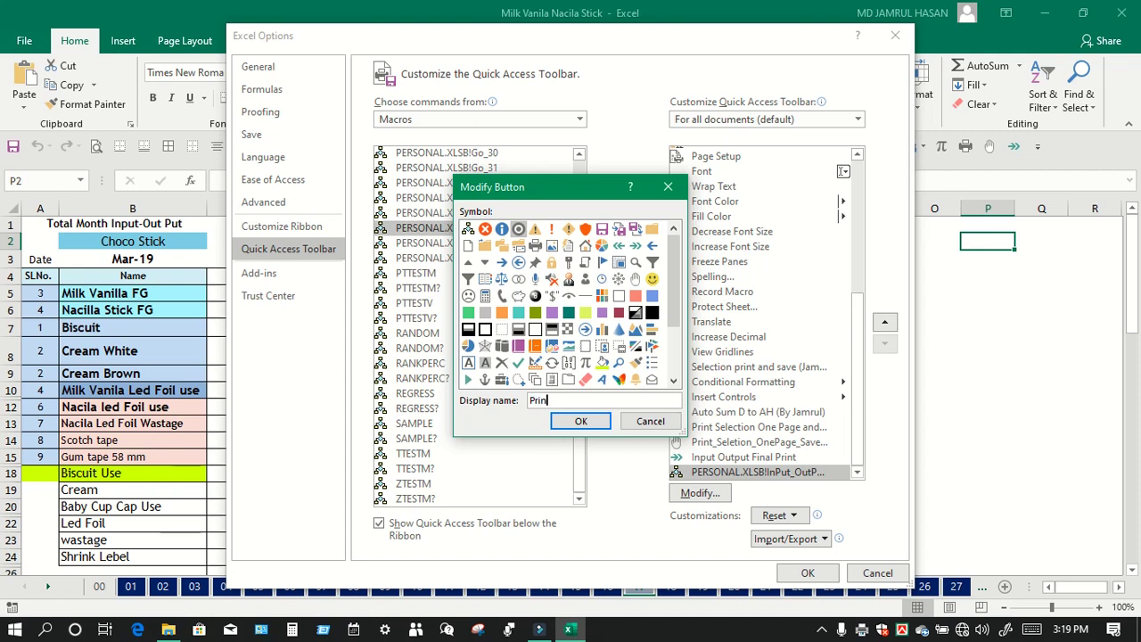
text(t Selection)
text(Save and Close file)
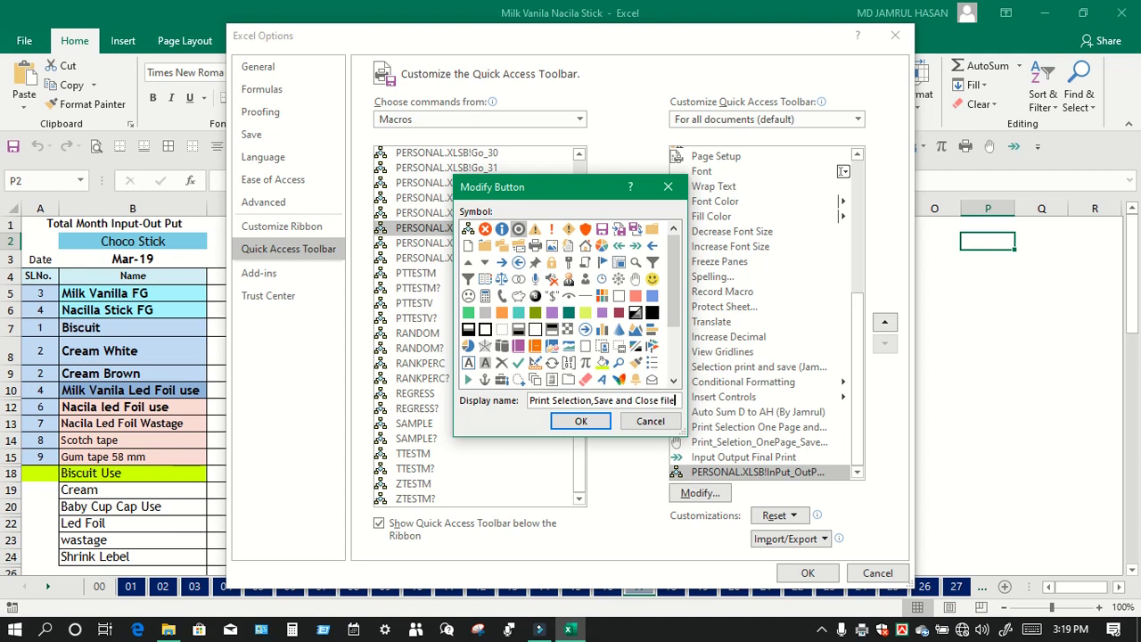
text((B)
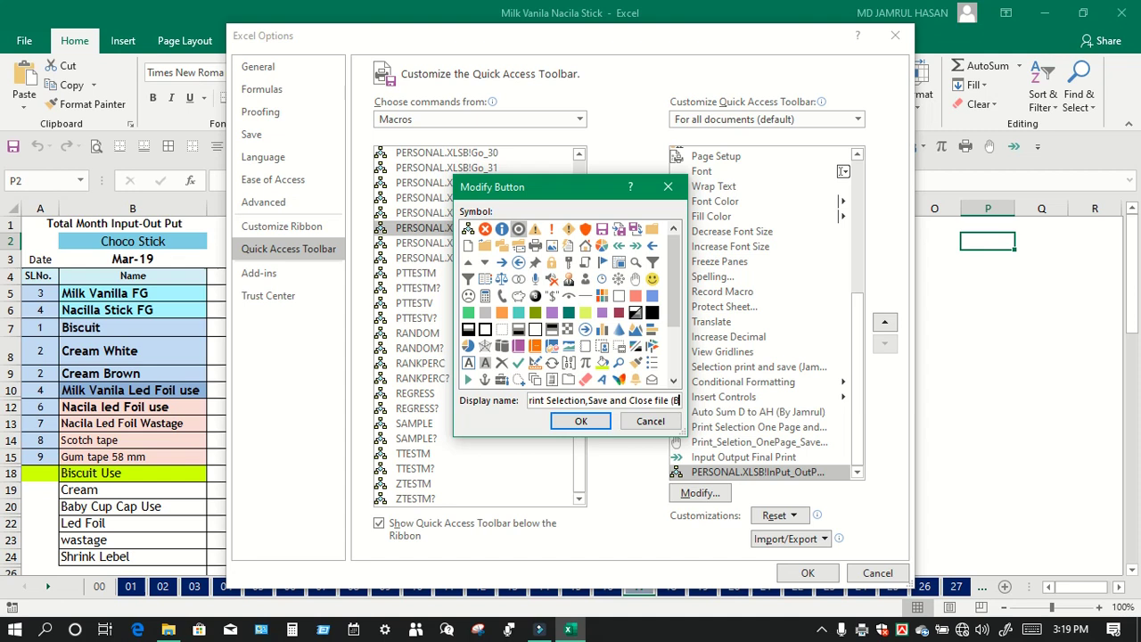
text(y K Jamrul Hasa)
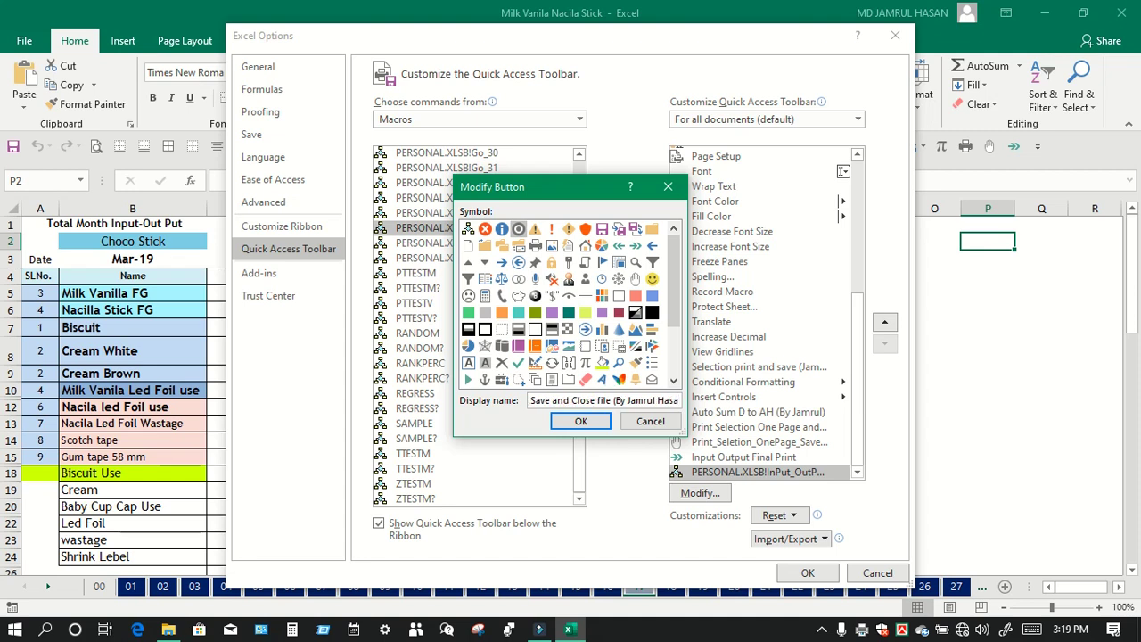
text(n))
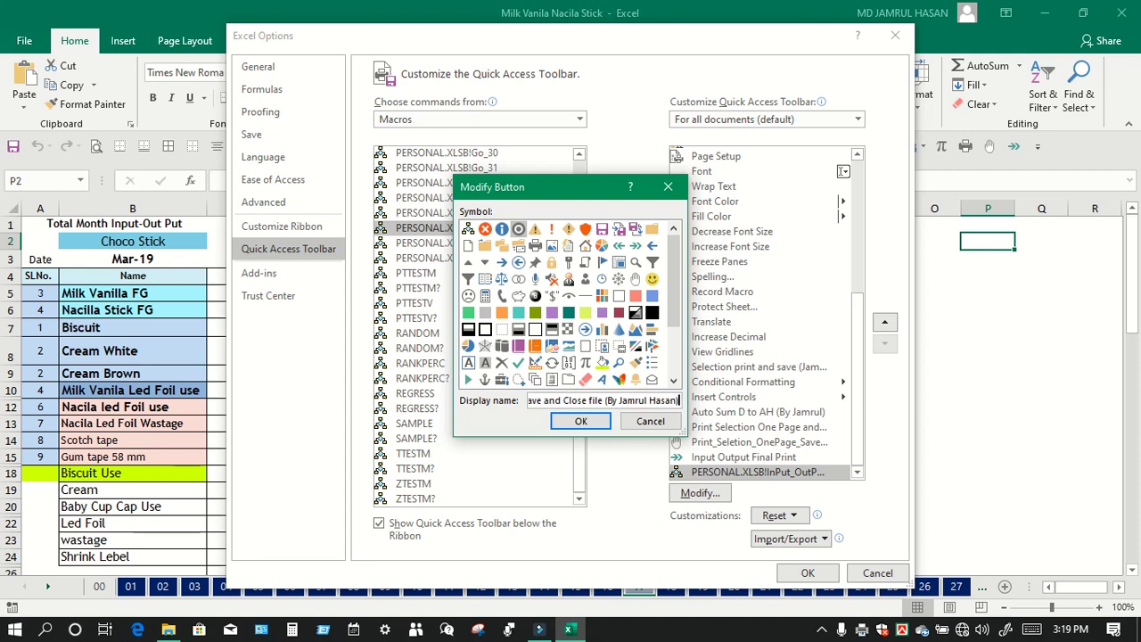
click(581, 423)
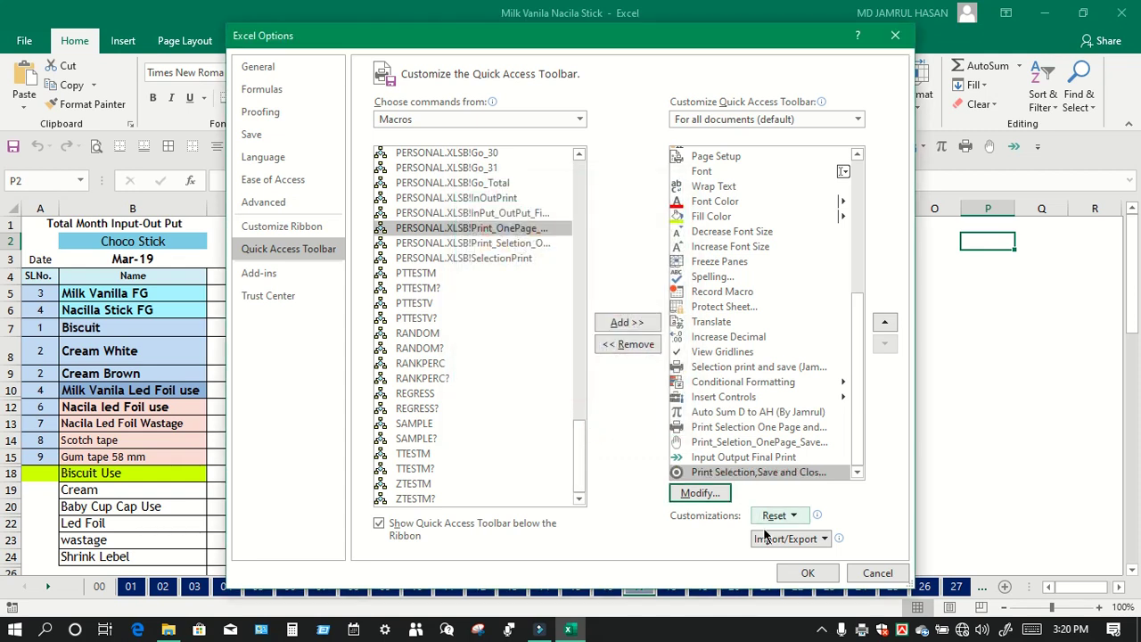
Step: Confirm Excel Options, select columns D to M, and run the new circle toolbar macro
click(802, 571)
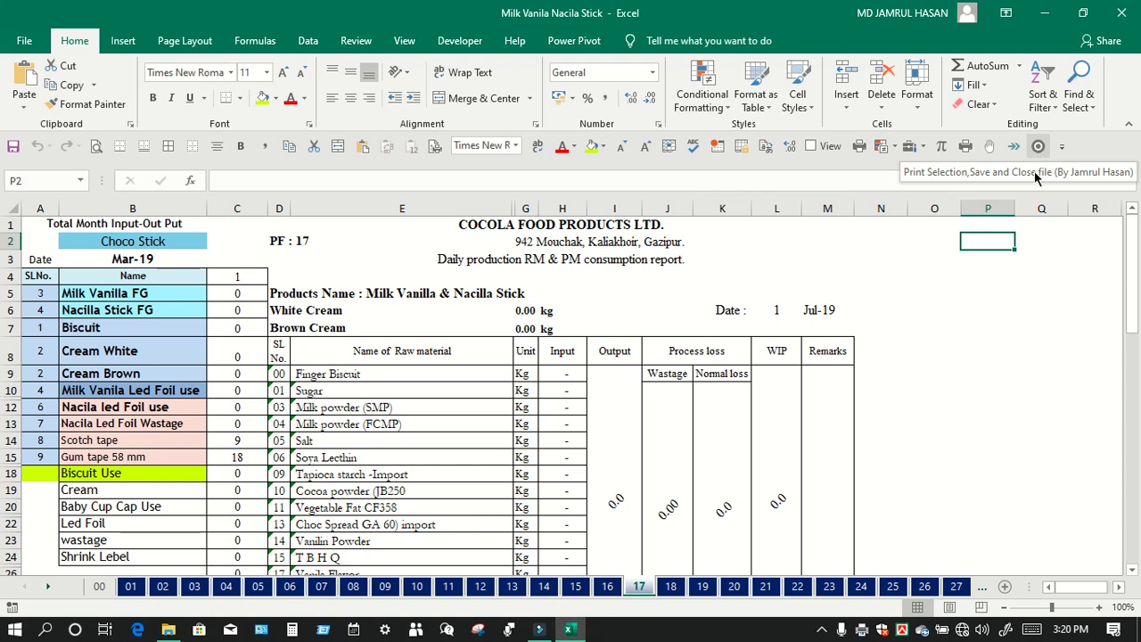
click(982, 325)
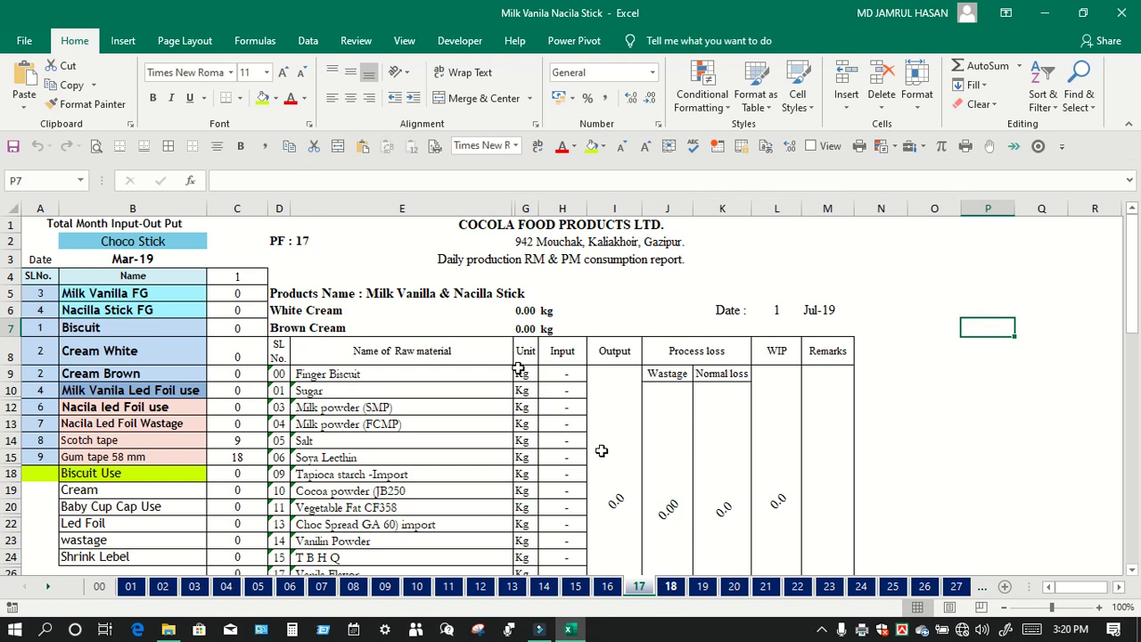
drag(281, 206, 833, 240)
scroll(689, 395, down, 3)
scroll(689, 396, down, 5)
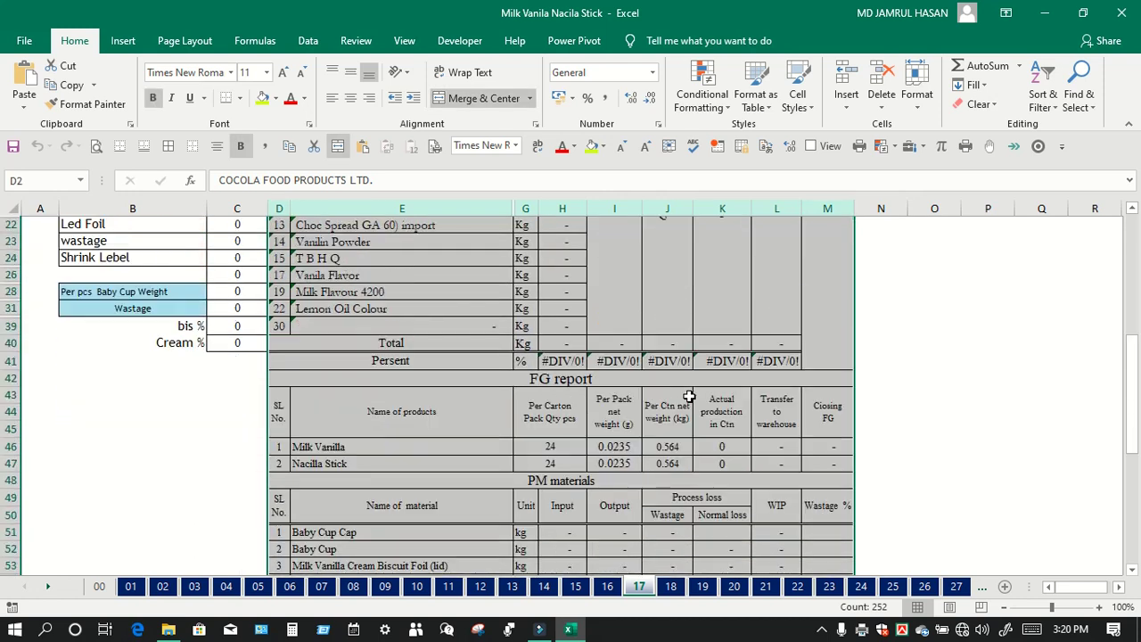
scroll(689, 395, down, 5)
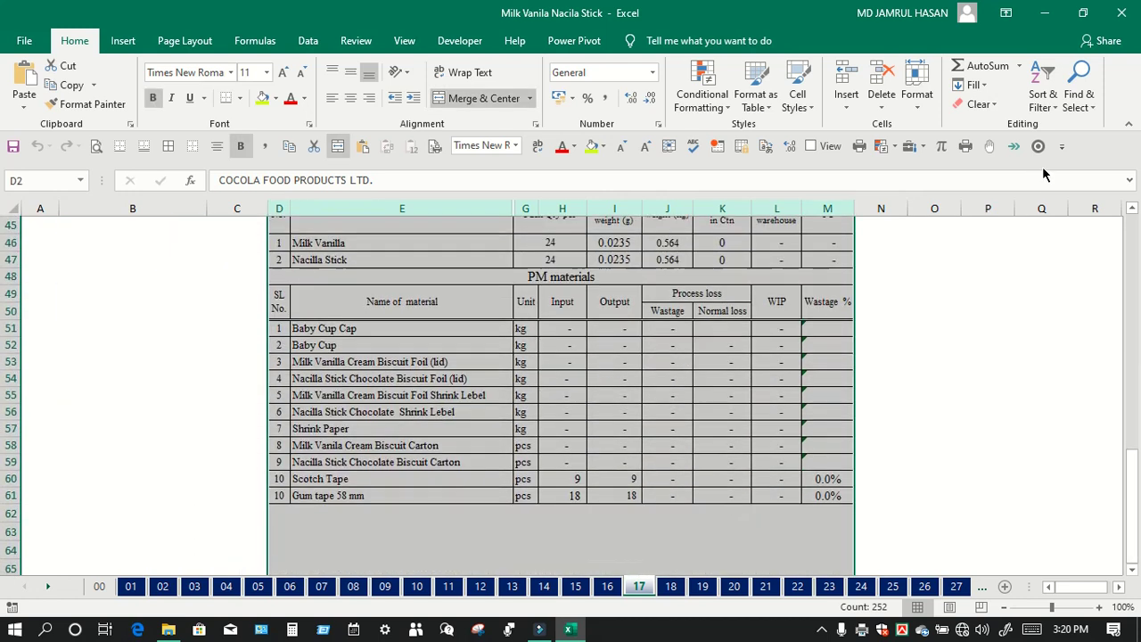
scroll(686, 363, down, 2)
scroll(686, 362, down, 1)
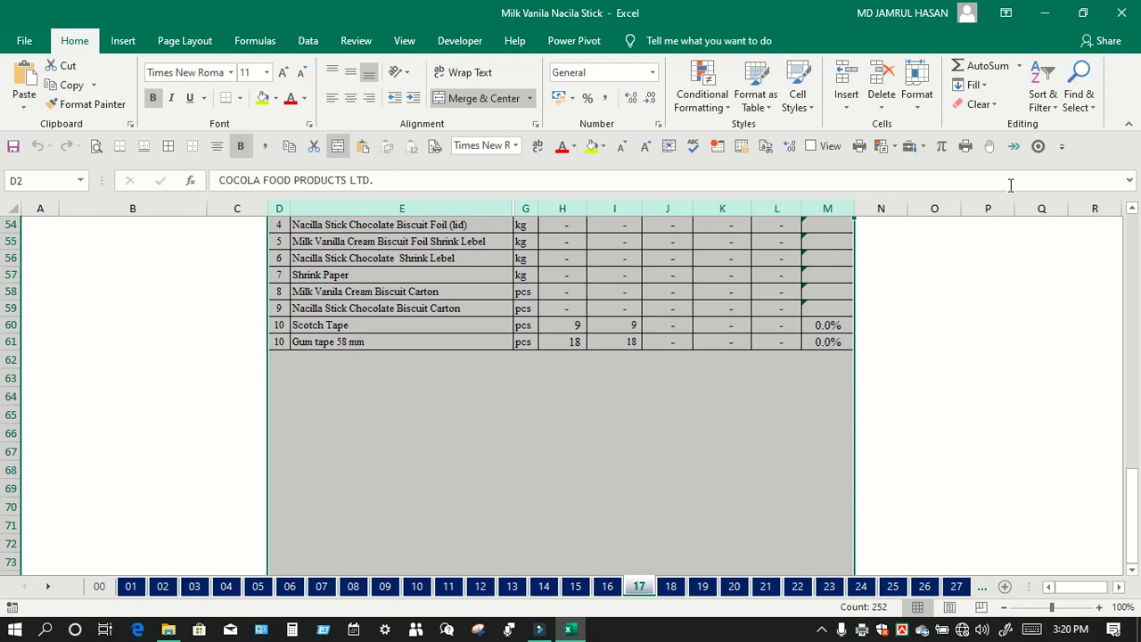
click(1039, 148)
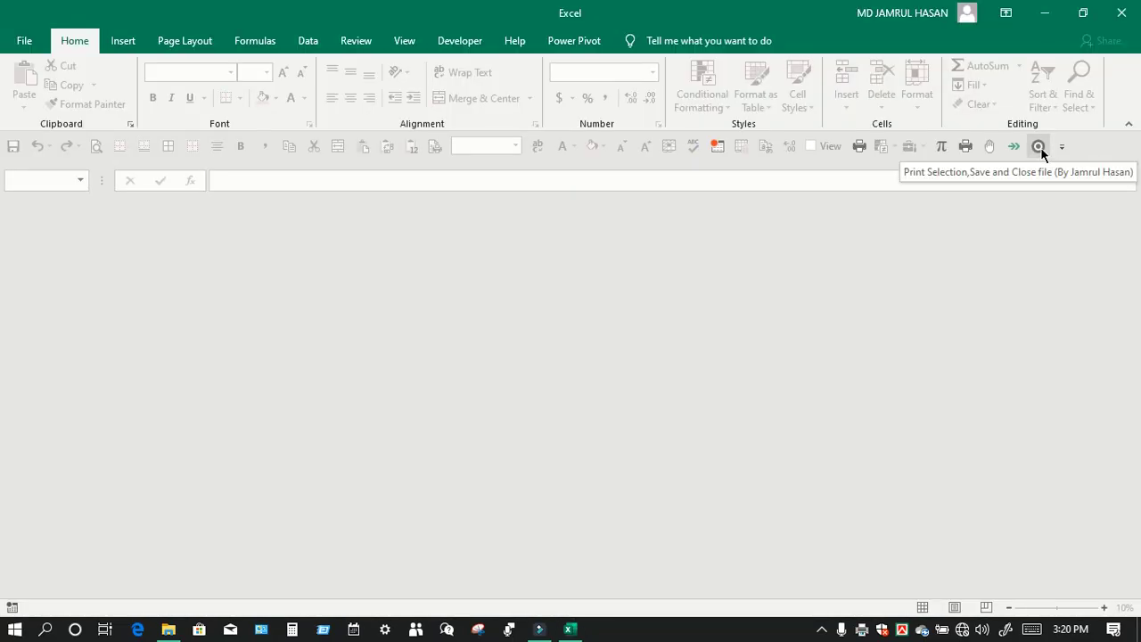
Step: Close Excel and the 1. Chocolate Cup-In-Out folder window
click(1122, 20)
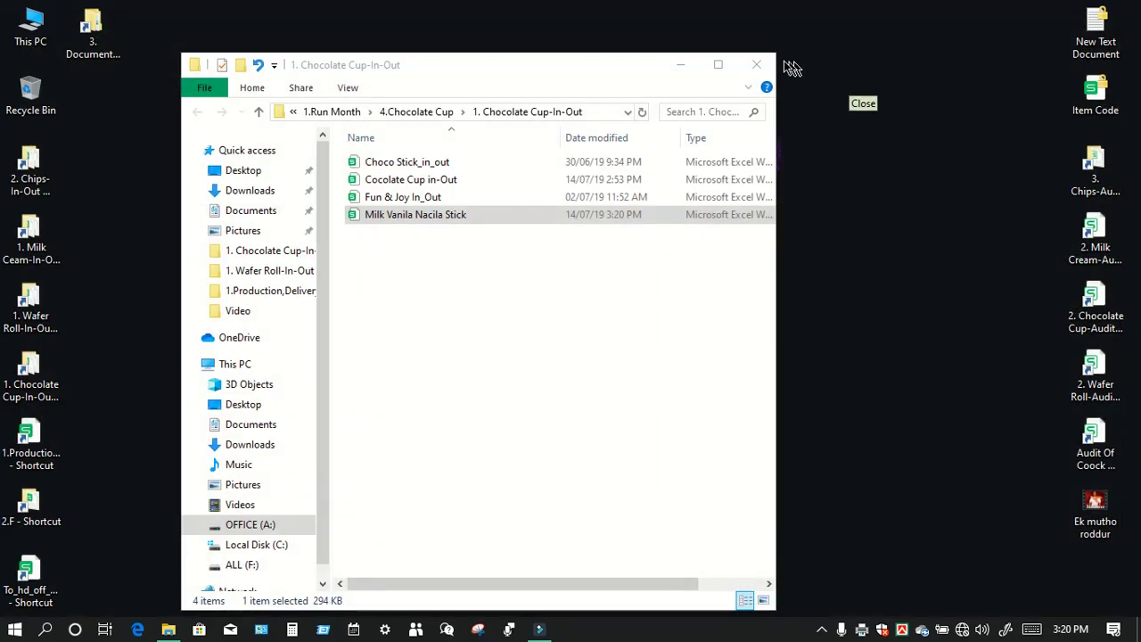
click(755, 66)
click(537, 110)
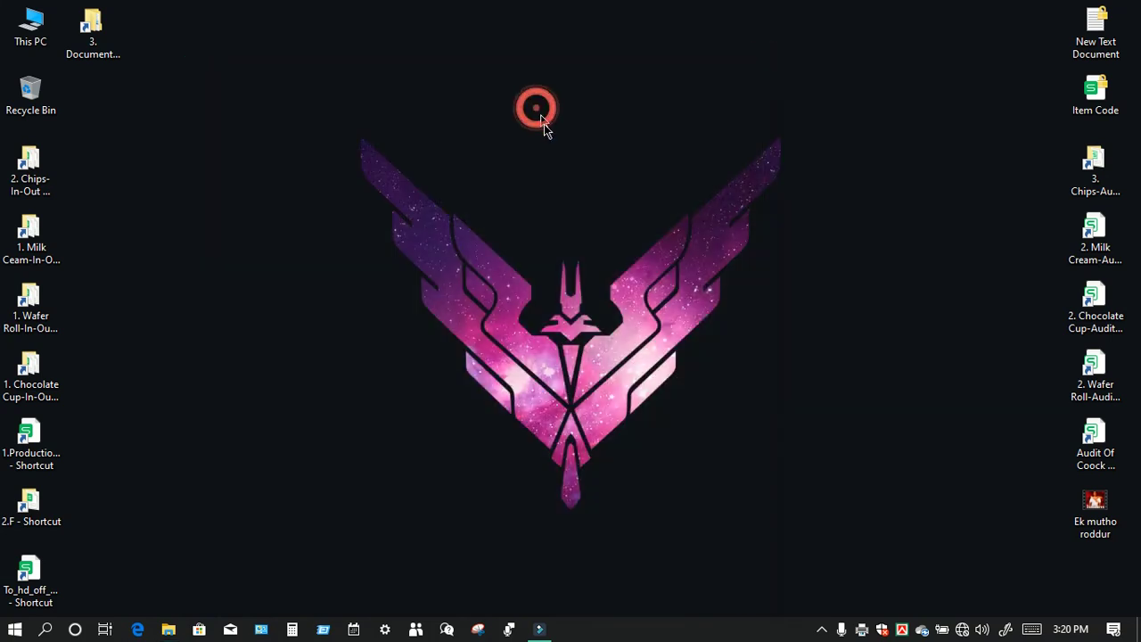
Step: Refresh the desktop twice from its context menu
right_click(562, 155)
click(564, 157)
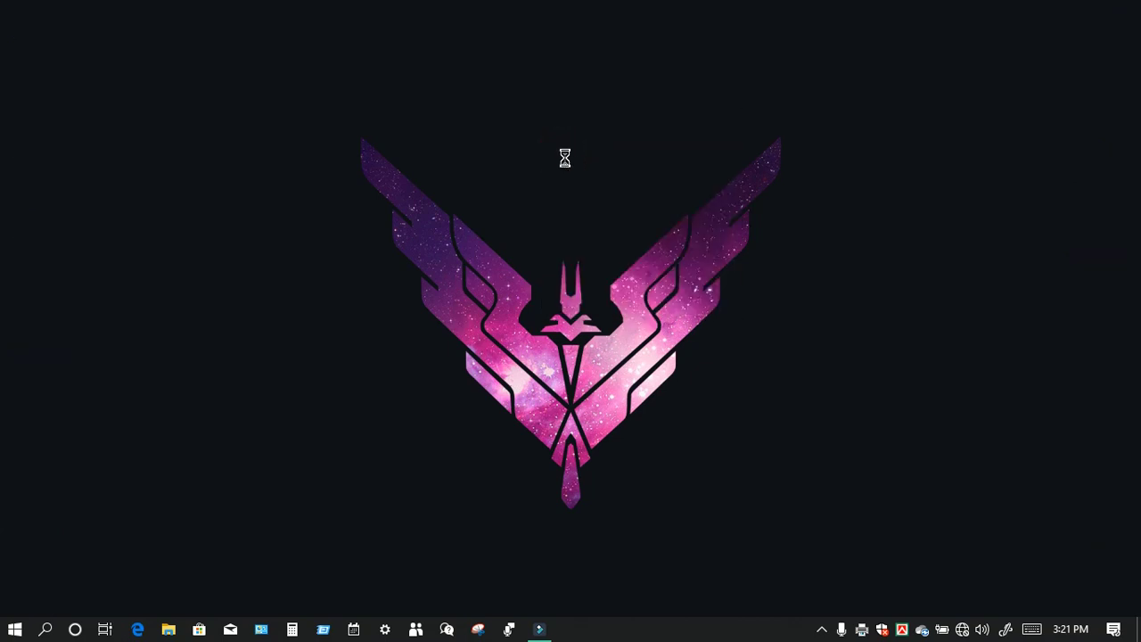
right_click(563, 155)
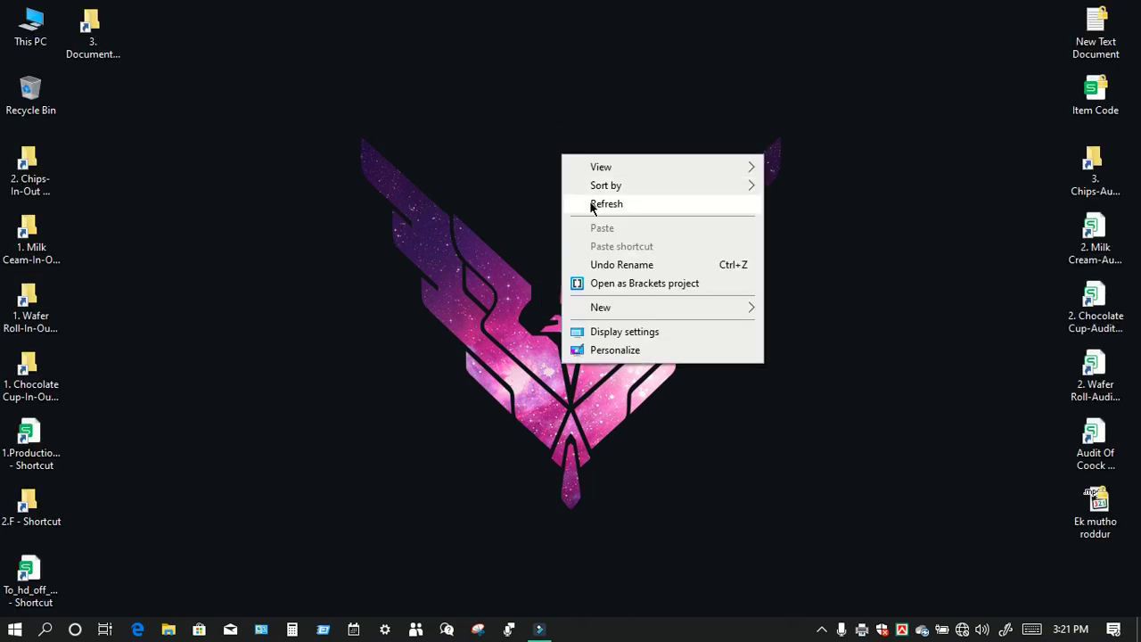
click(589, 203)
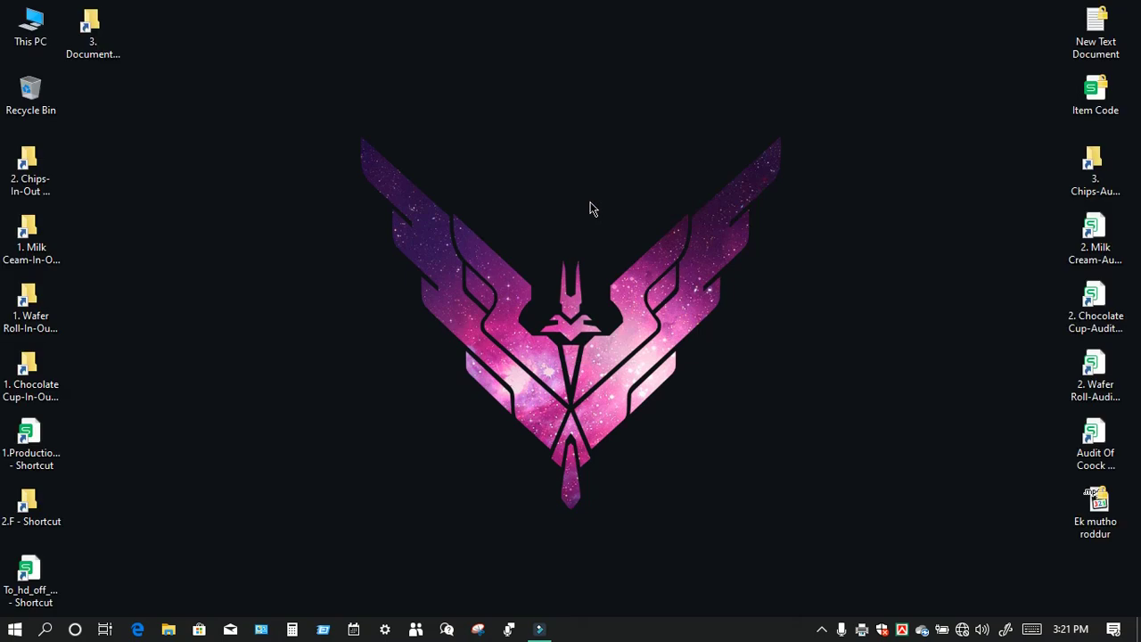